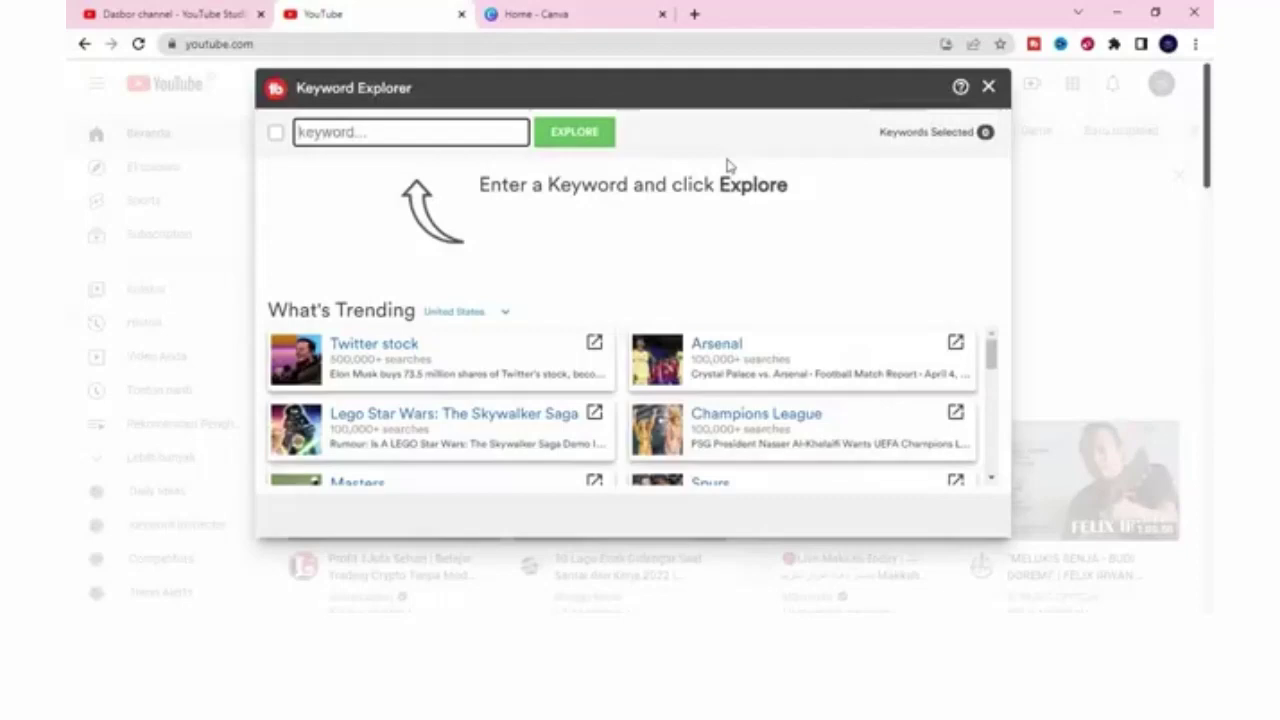
Step: Open youtube.com in a new browser tab
click(694, 14)
text(youtube.com)
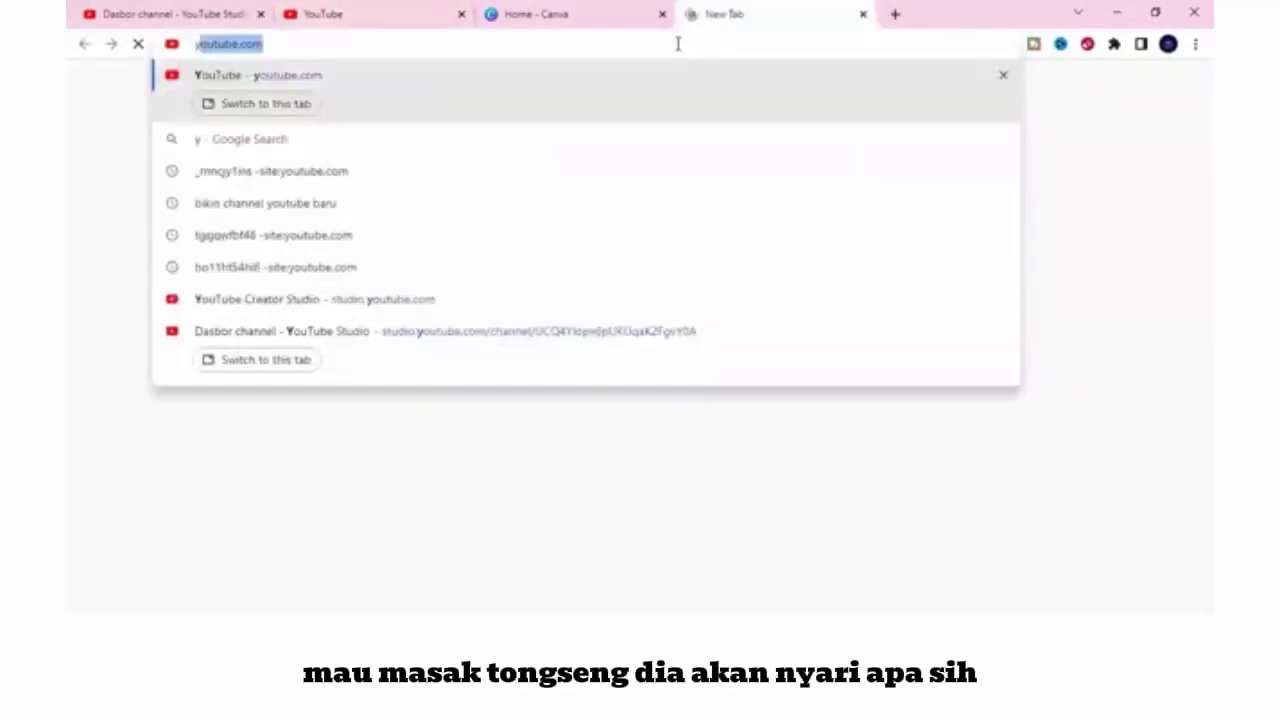
key(Return)
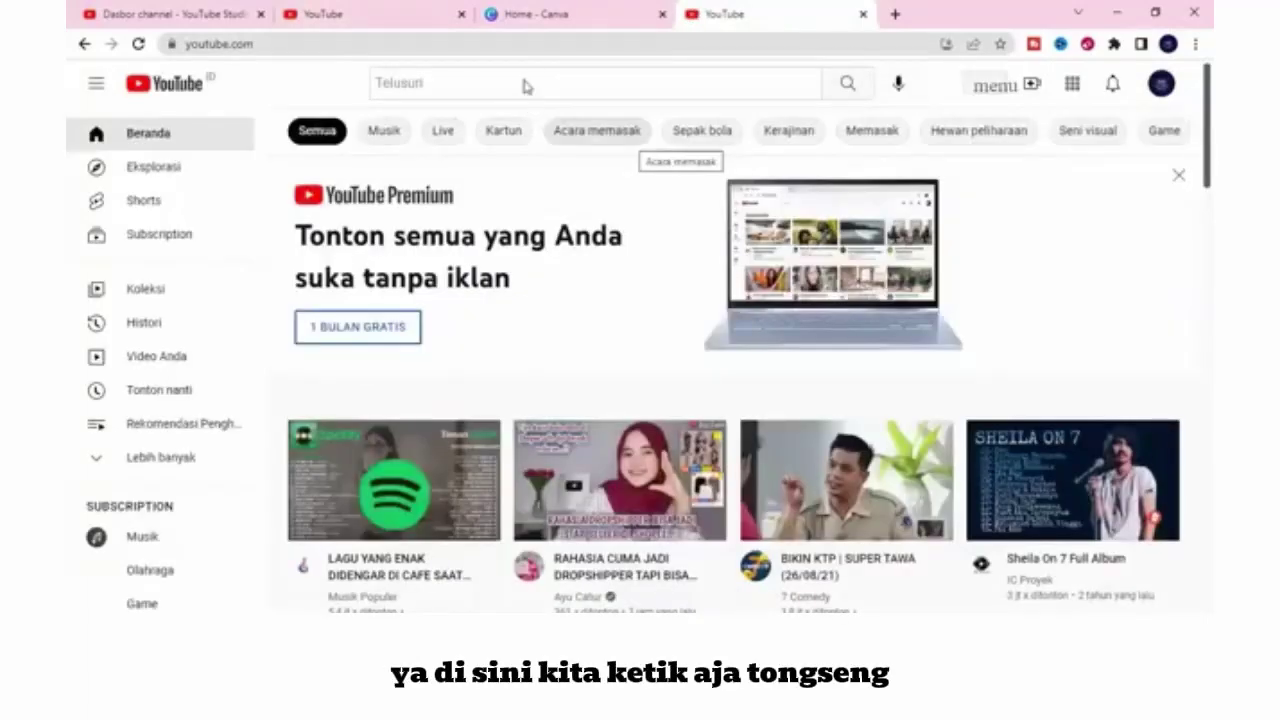
Step: Enter "tongseng" in the YouTube search and choose the suggestion "tongseng ayam" without running the search
click(524, 82)
text(to)
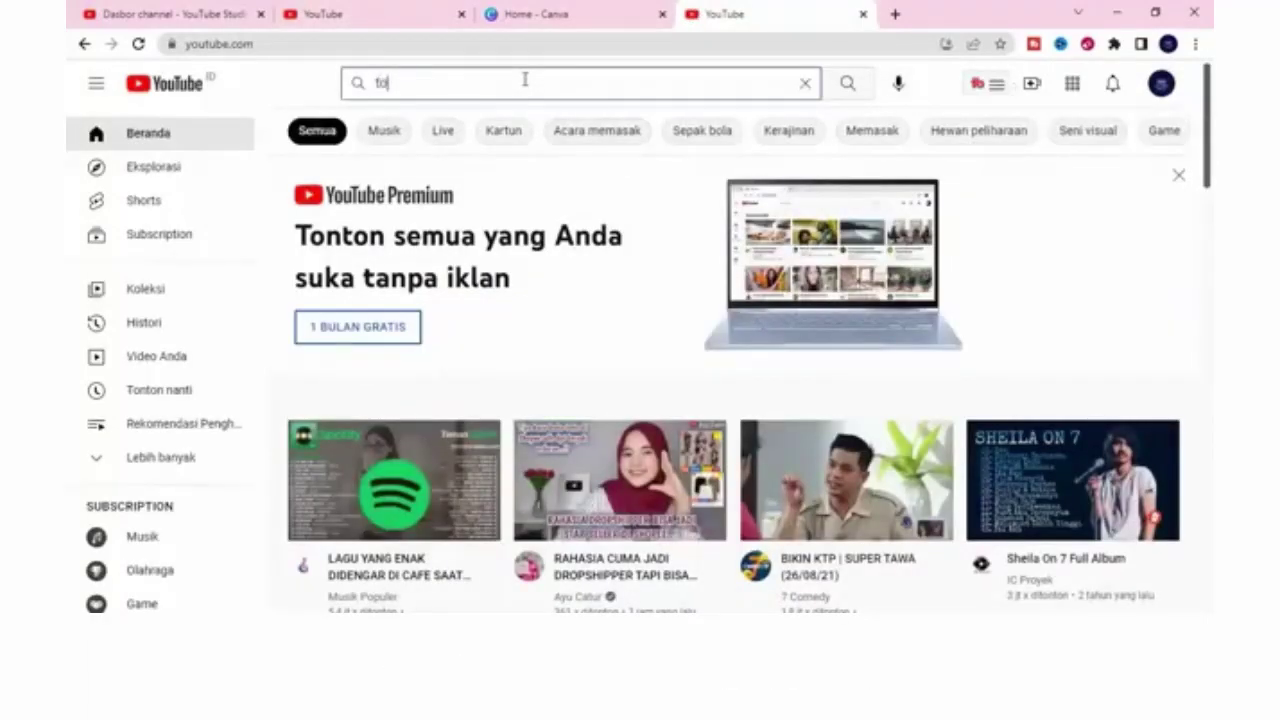
text(ngo)
text(seng)
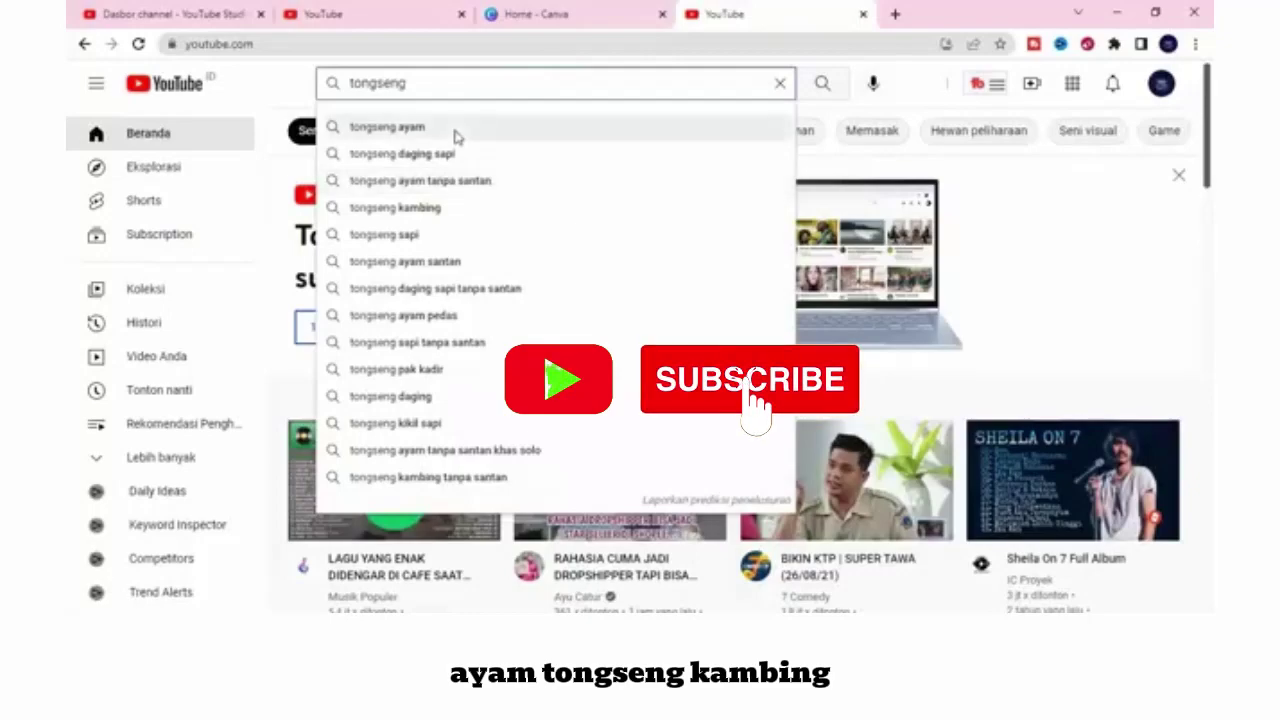
key(Down)
key(Down)
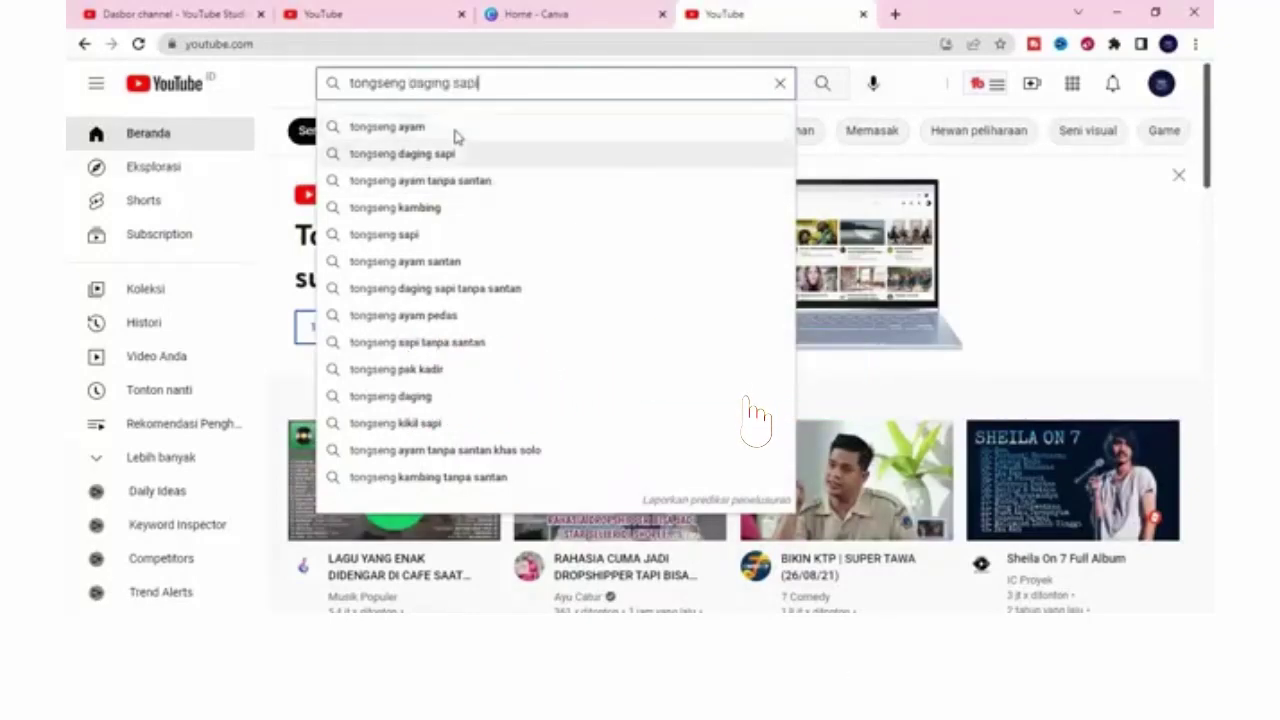
key(Up)
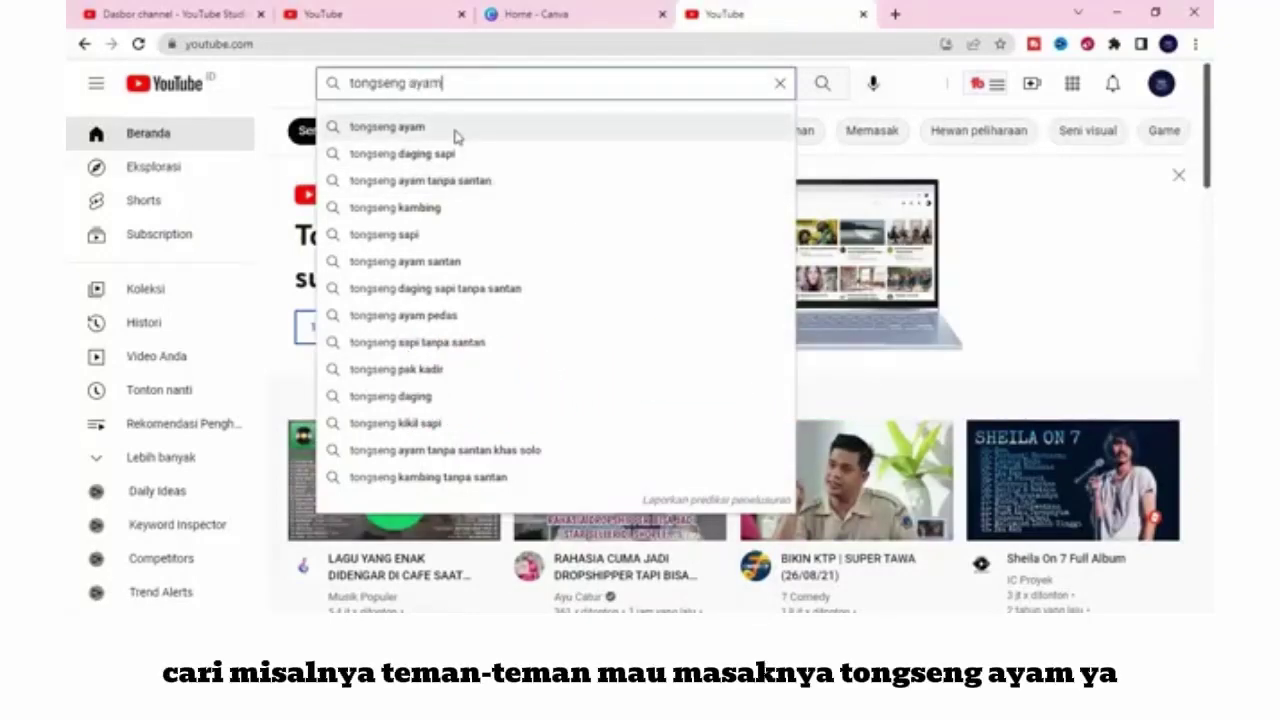
Step: Add "resep" before the search phrase to list suggestions for "resep tongseng ayam"
key(Left)
key(Left)
key(Left)
key(Left)
key(Left)
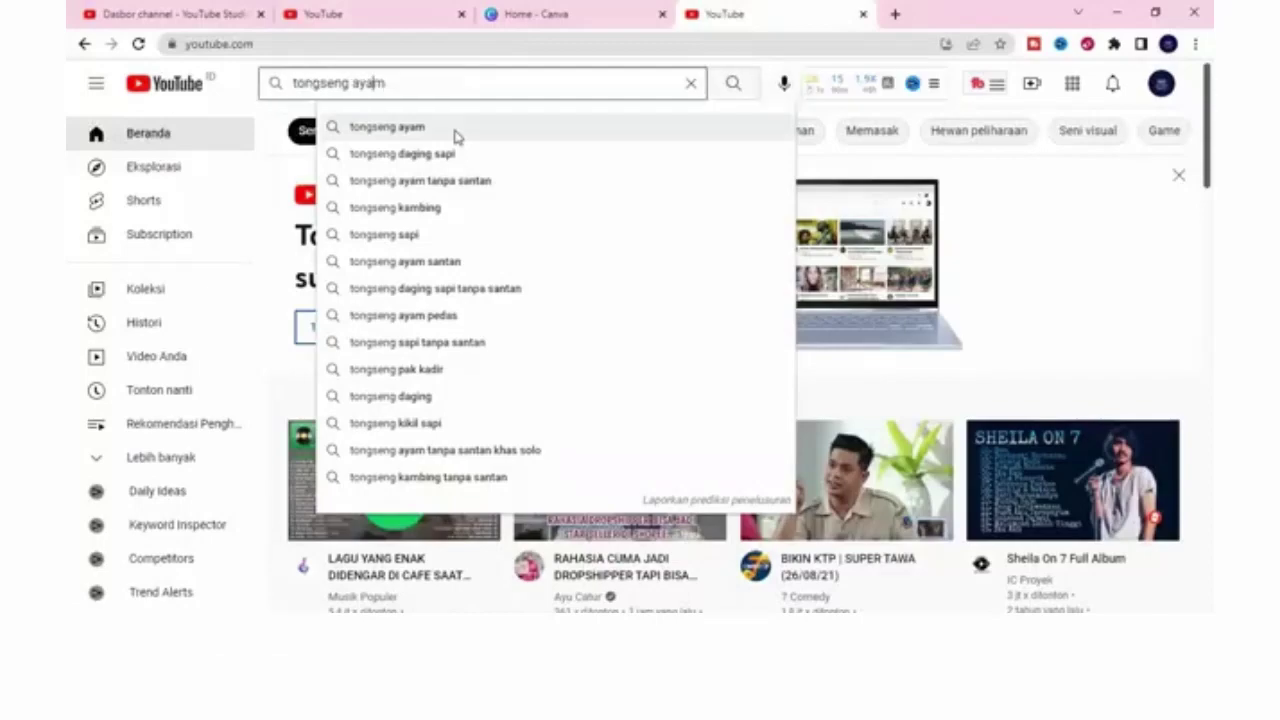
key(Home)
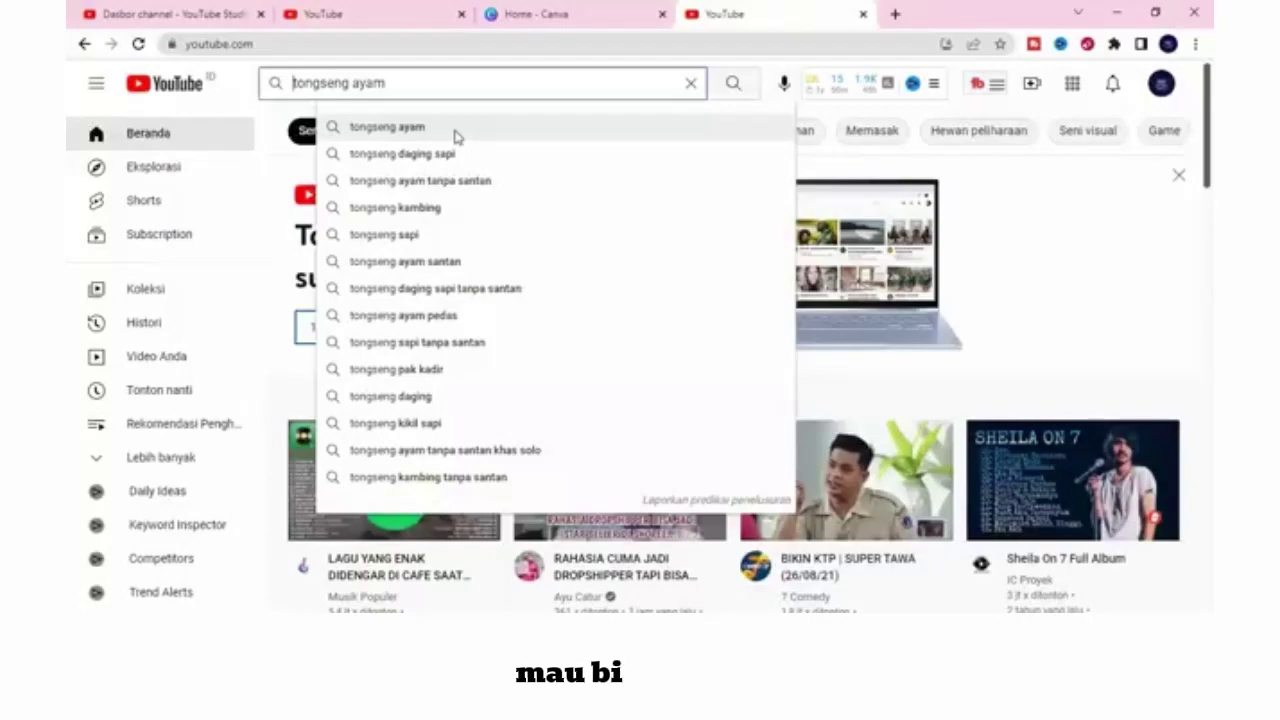
text(r)
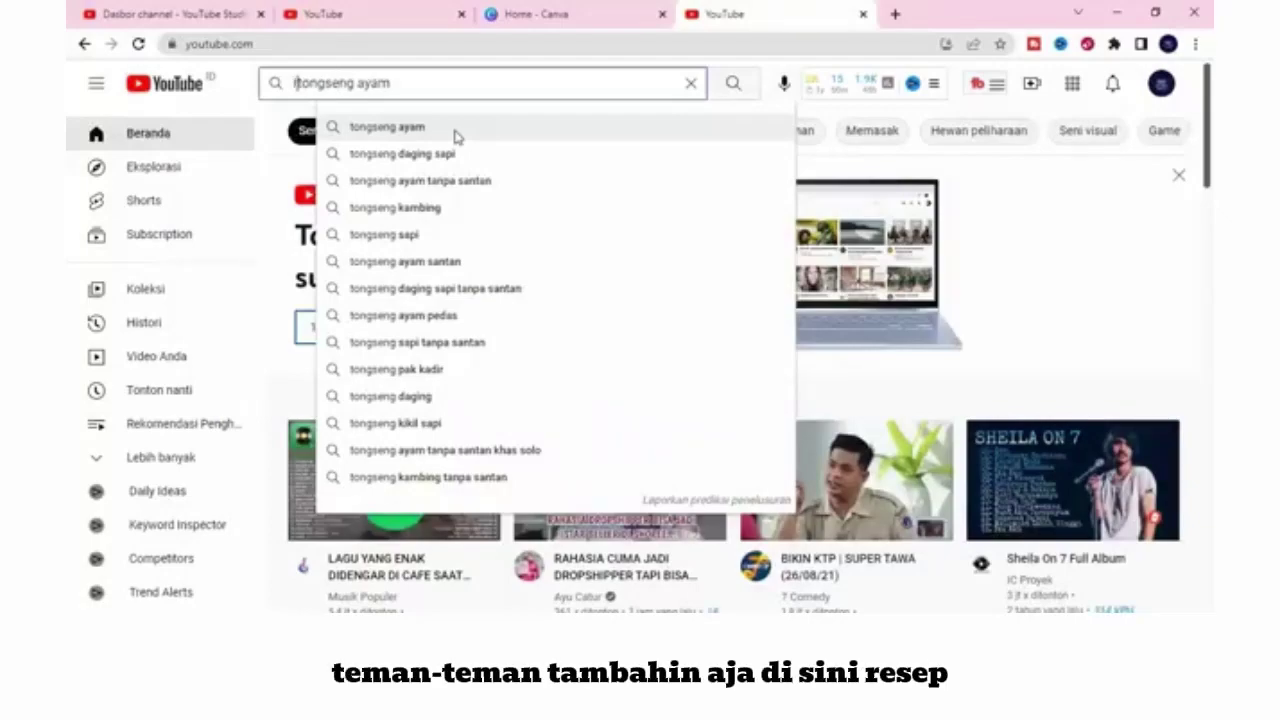
text(esep)
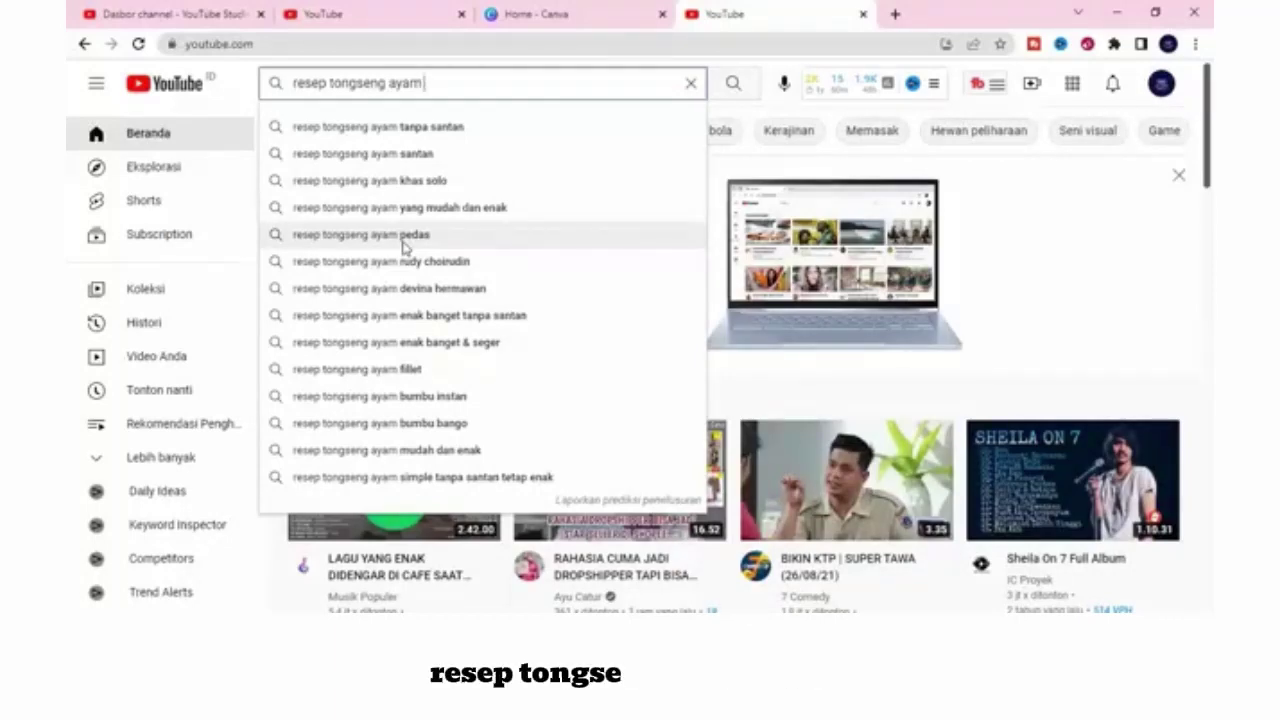
Step: Analyze the keyword "resep tongseng ayam pedas" in the Keyword Explorer of the other YouTube tab
click(374, 22)
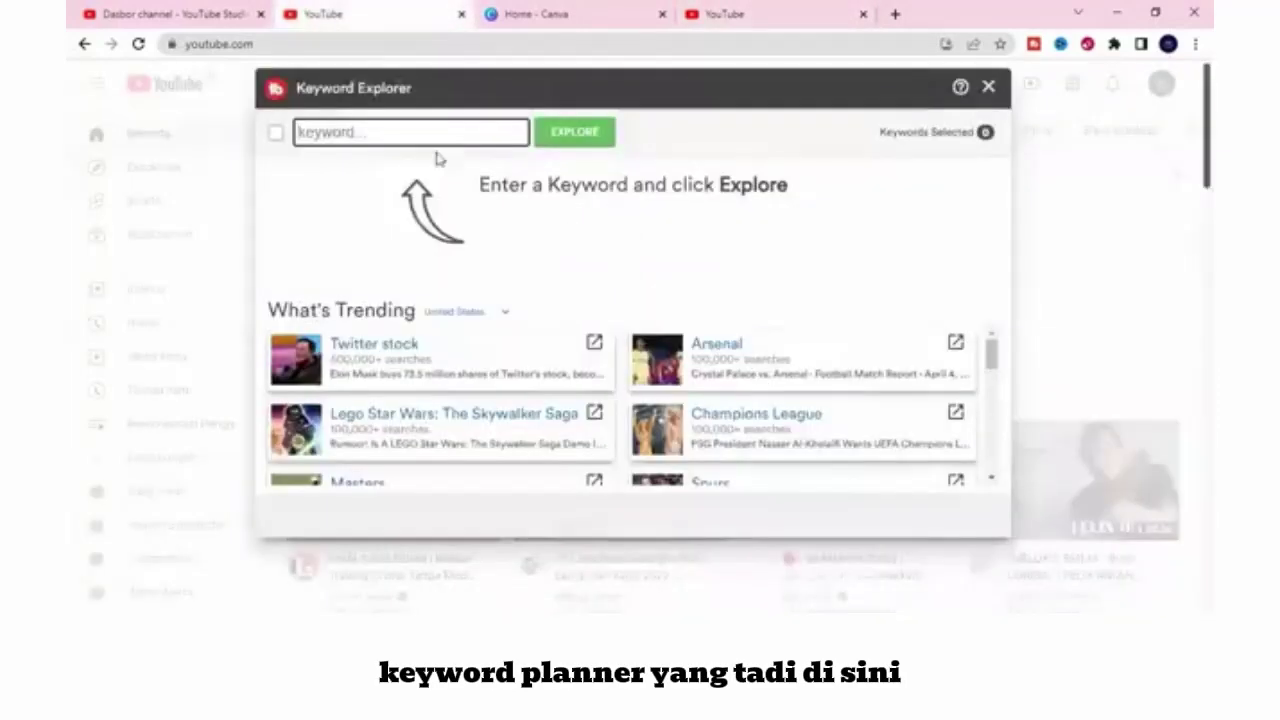
text(rese)
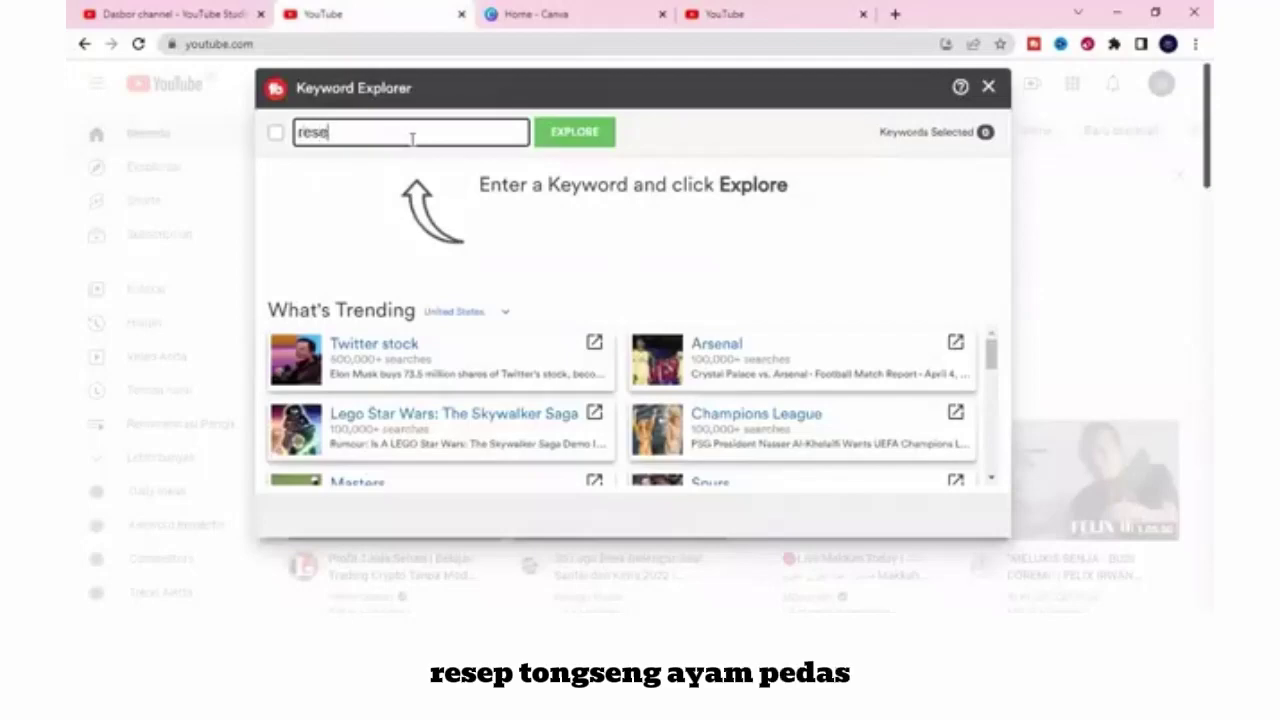
text(p tongseng a)
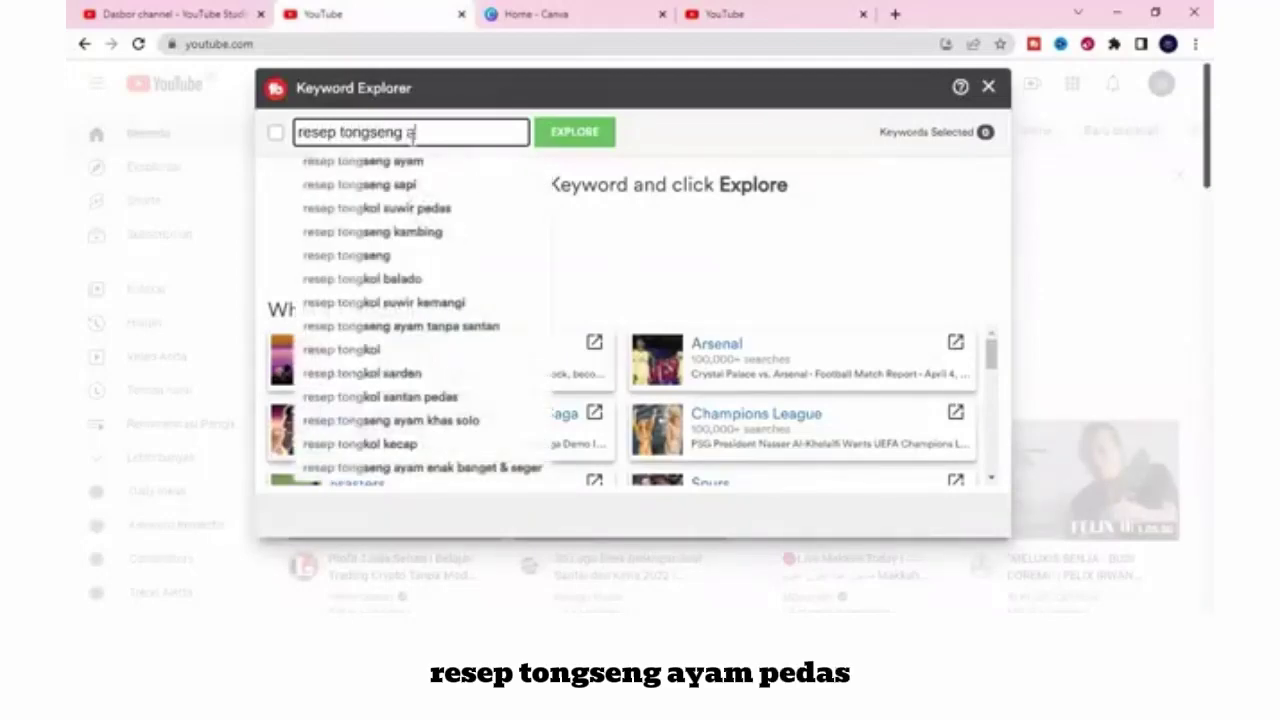
text(yam pedas)
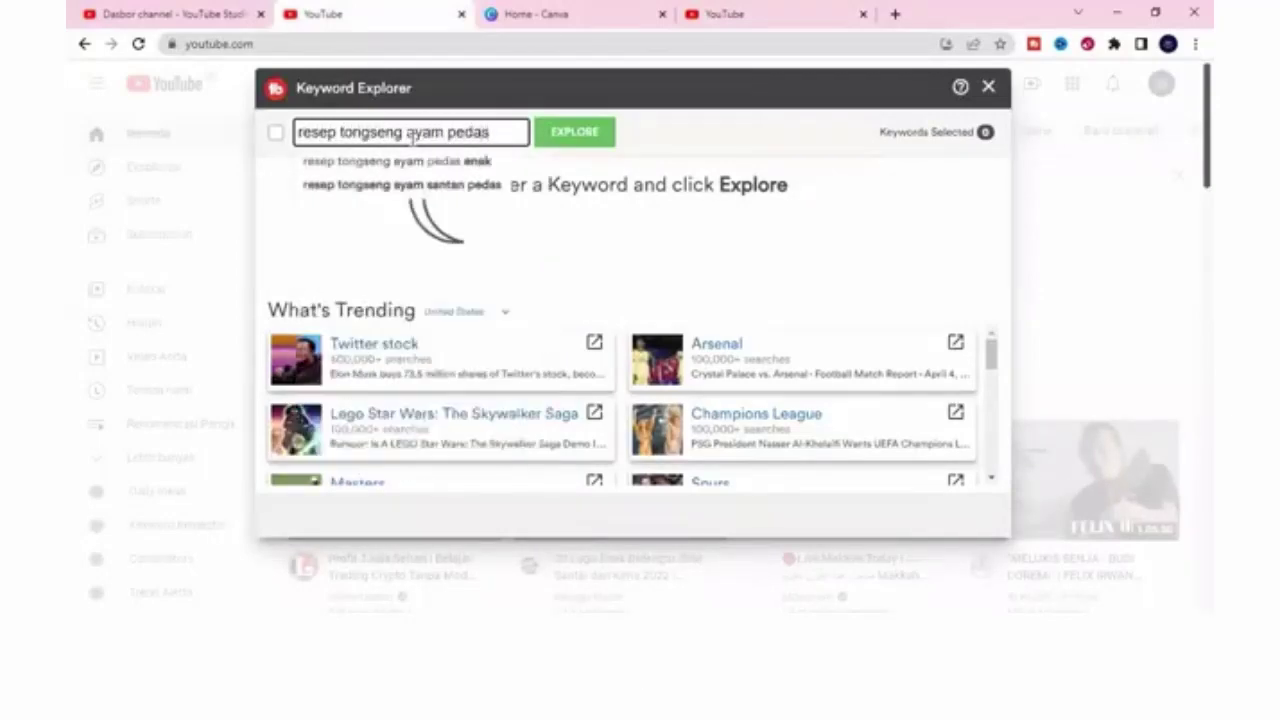
click(560, 138)
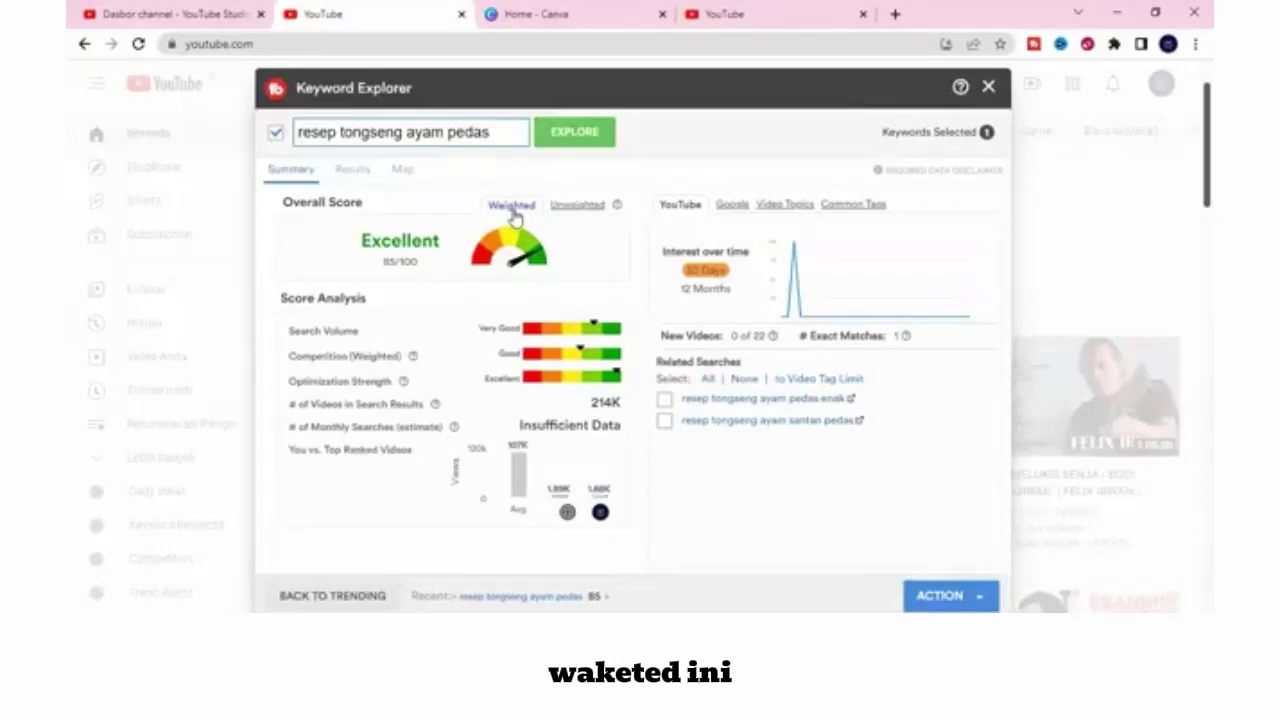
Step: Compare the keyword's unweighted and weighted overall scores and examine its optimization strength
click(574, 214)
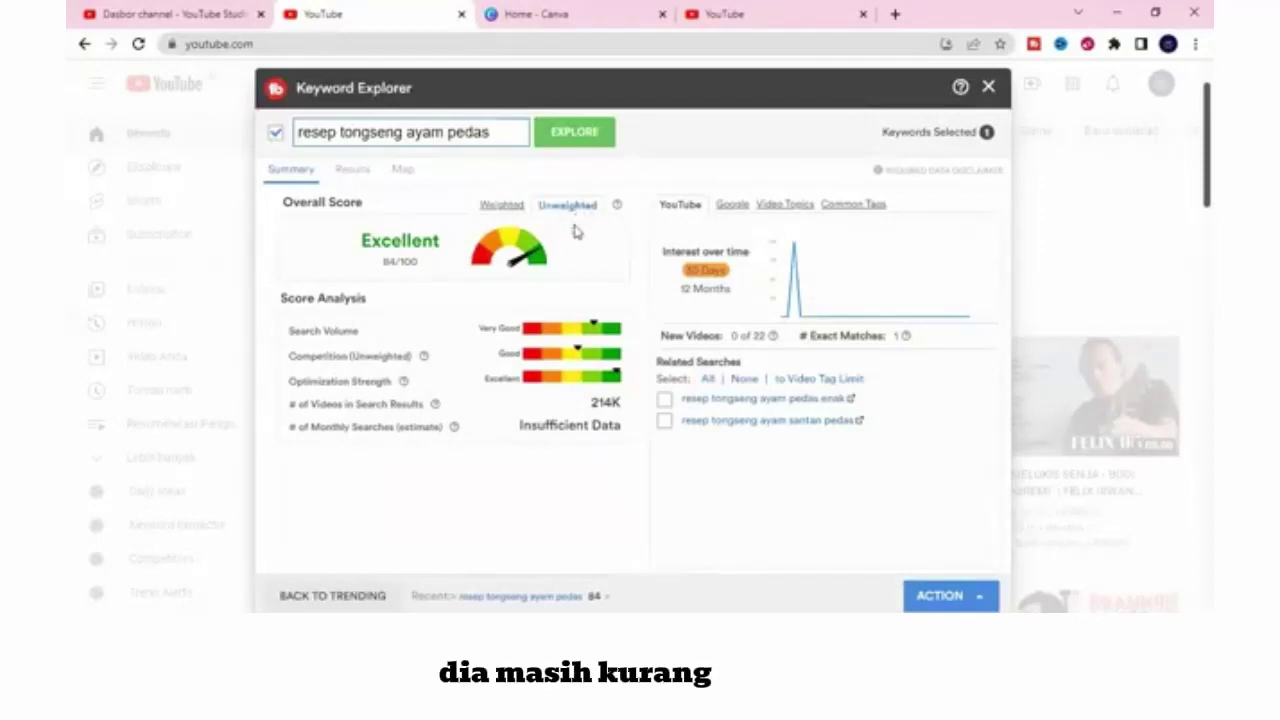
click(500, 212)
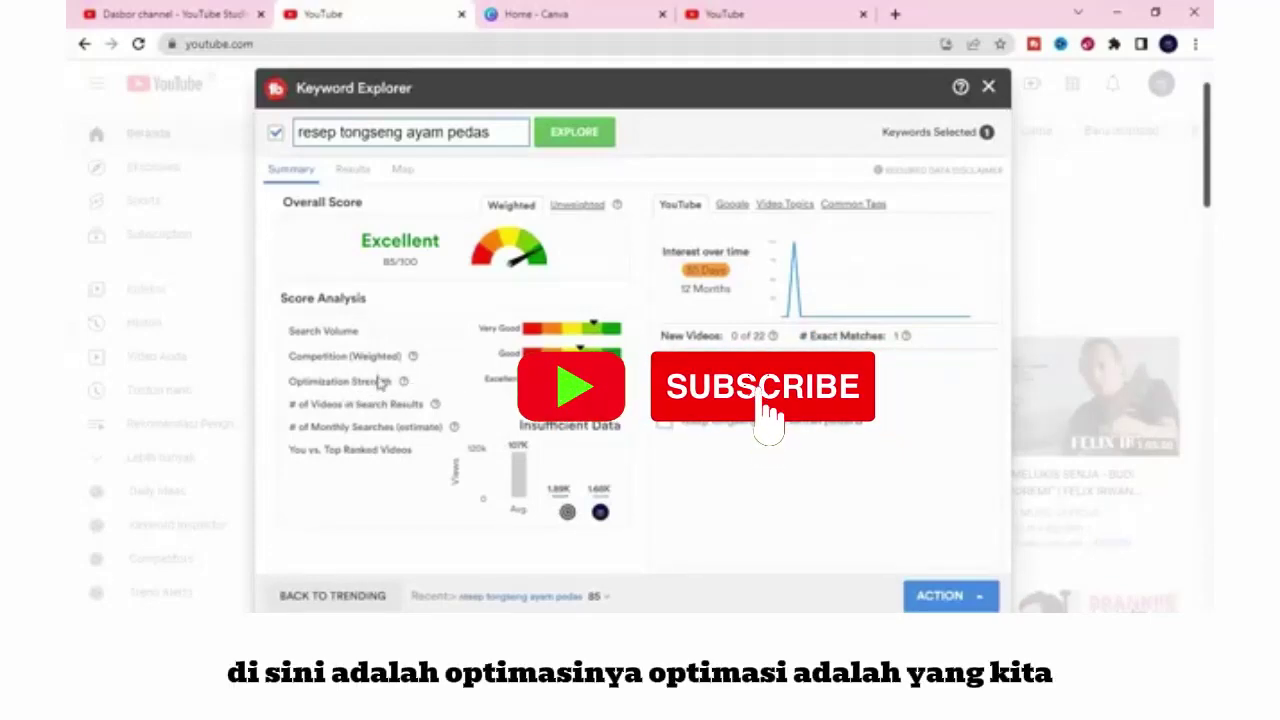
drag(303, 381, 402, 383)
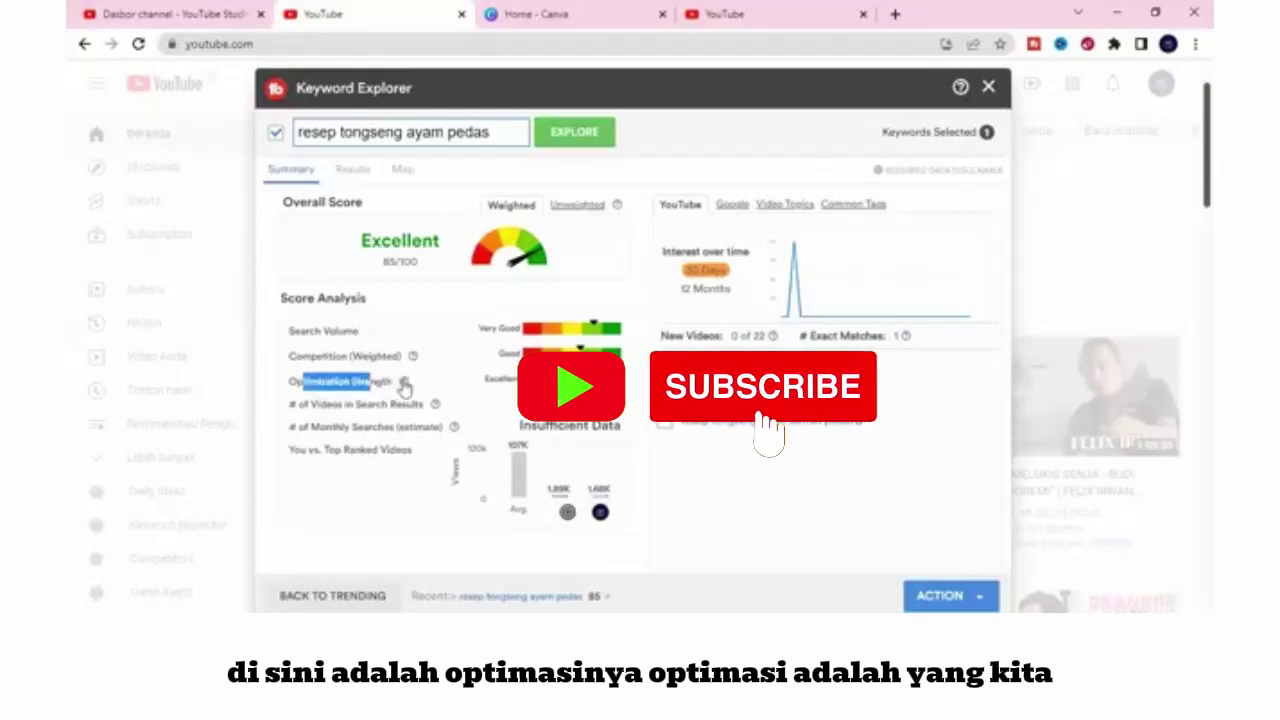
mouse_move(403, 382)
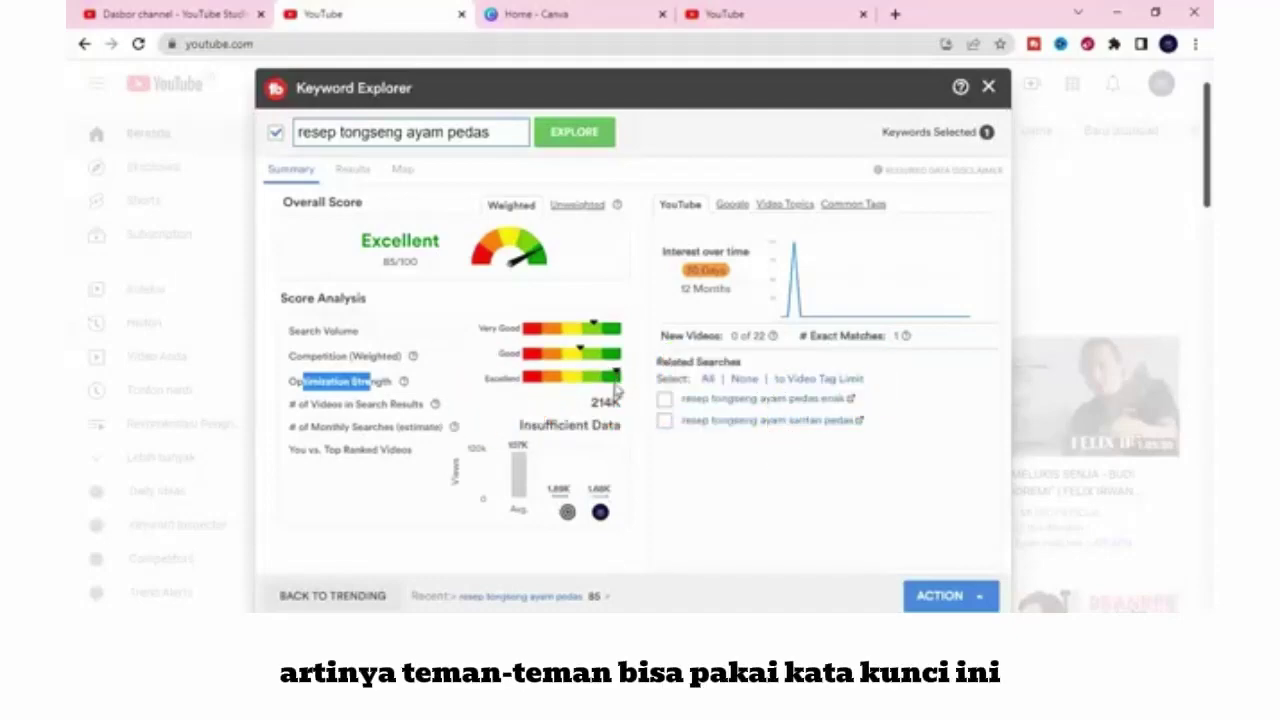
Step: Copy the explored keyword and run the suggested YouTube search "resep tongseng ayam pedas" in the other tab
double_click(369, 150)
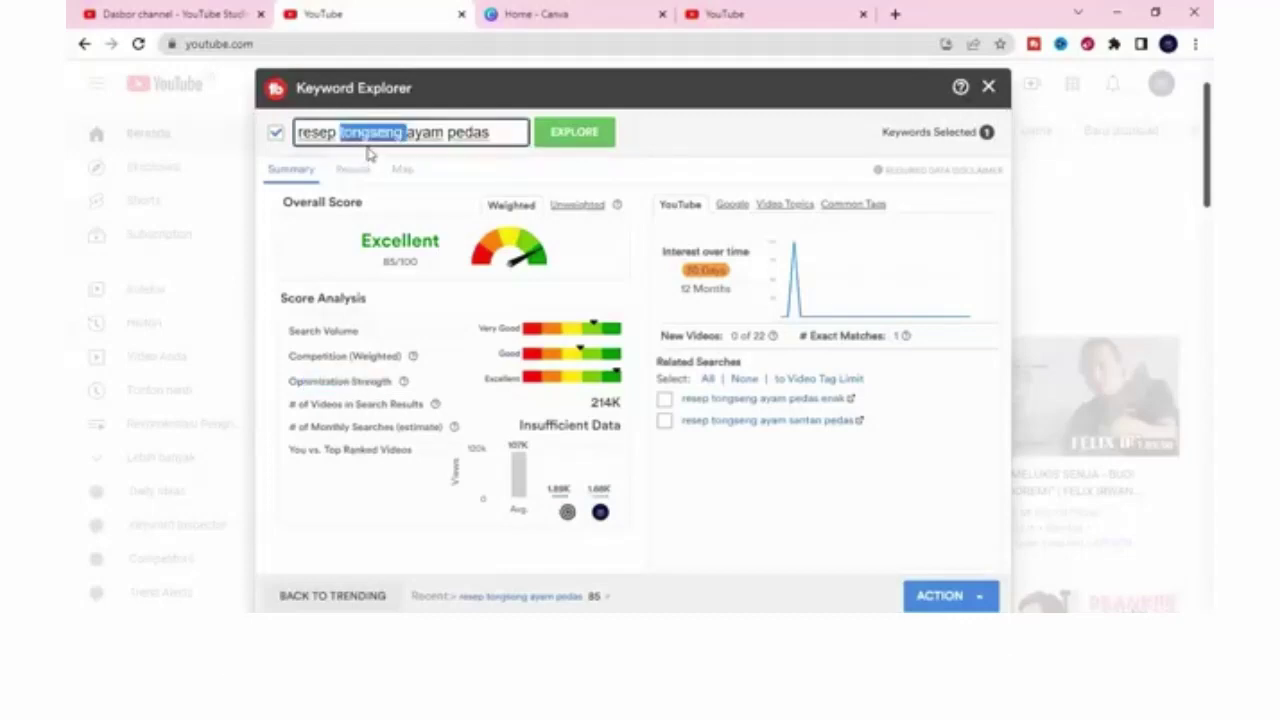
key(ctrl+a)
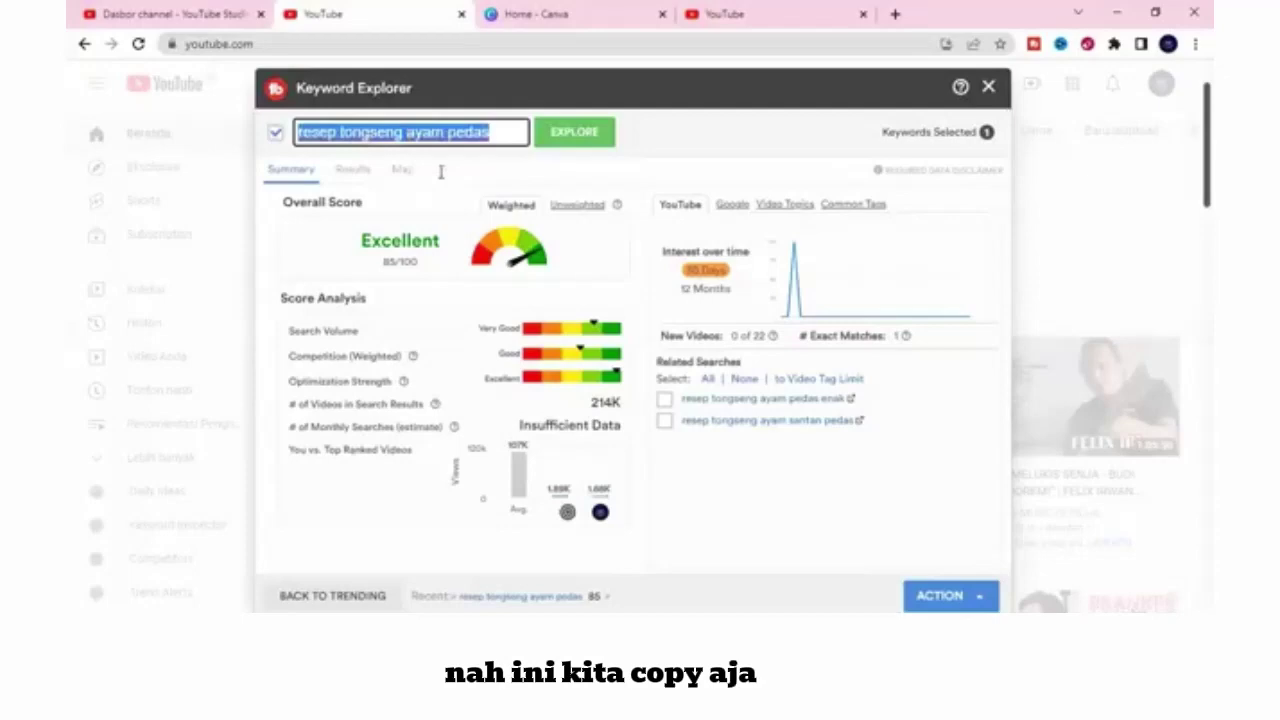
click(727, 27)
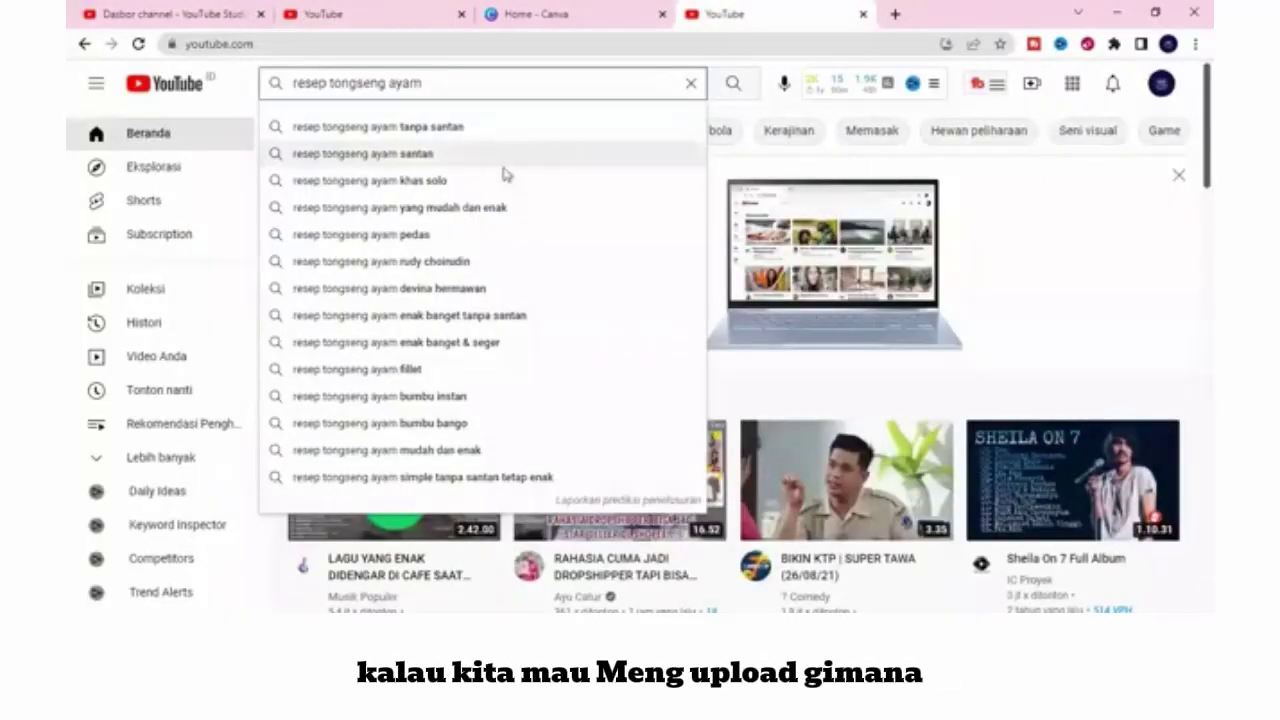
click(386, 247)
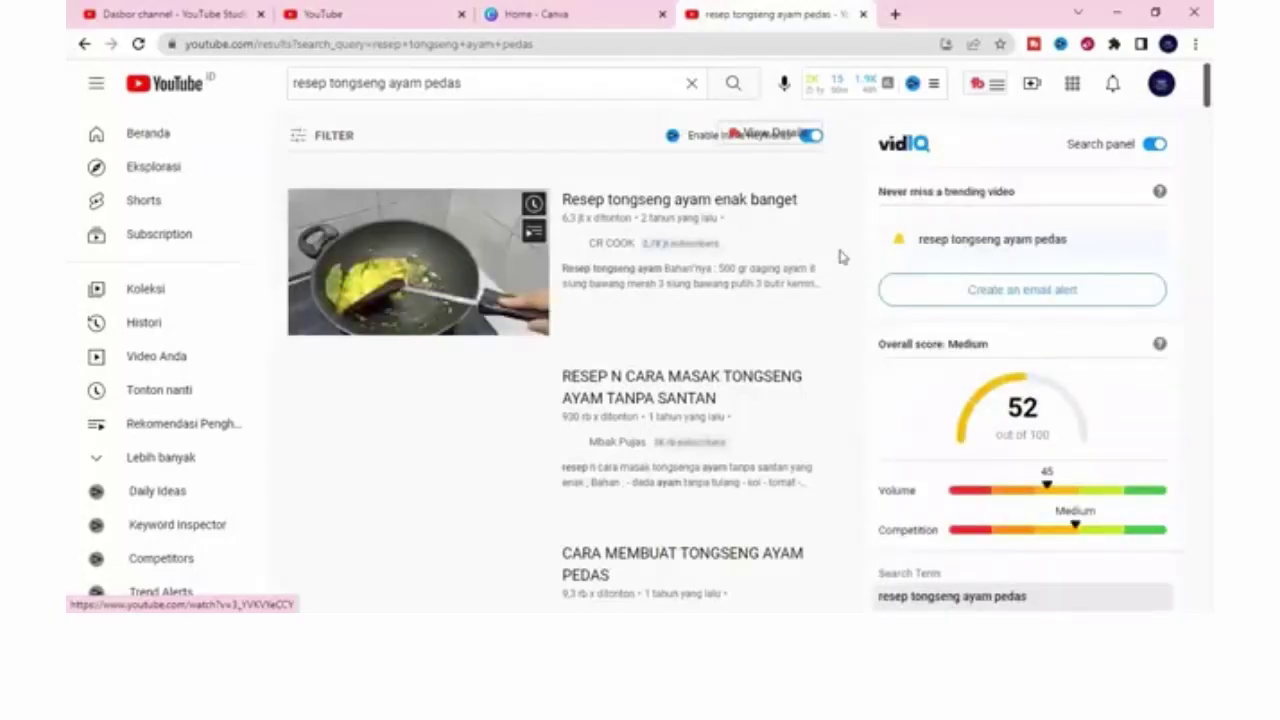
Step: Examine the search results for "resep tongseng ayam pedas" and the tags listed under the competing videos
scroll(815, 252, down, 1)
scroll(815, 252, down, 1)
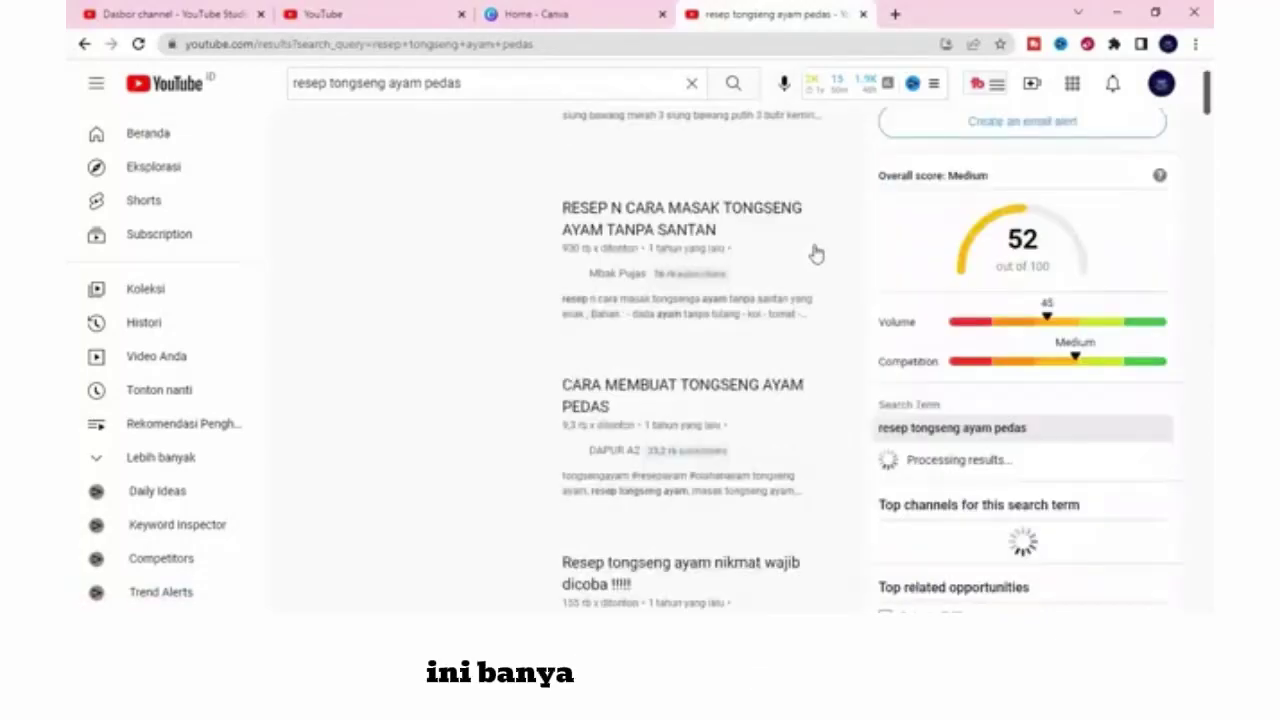
scroll(815, 253, up, 2)
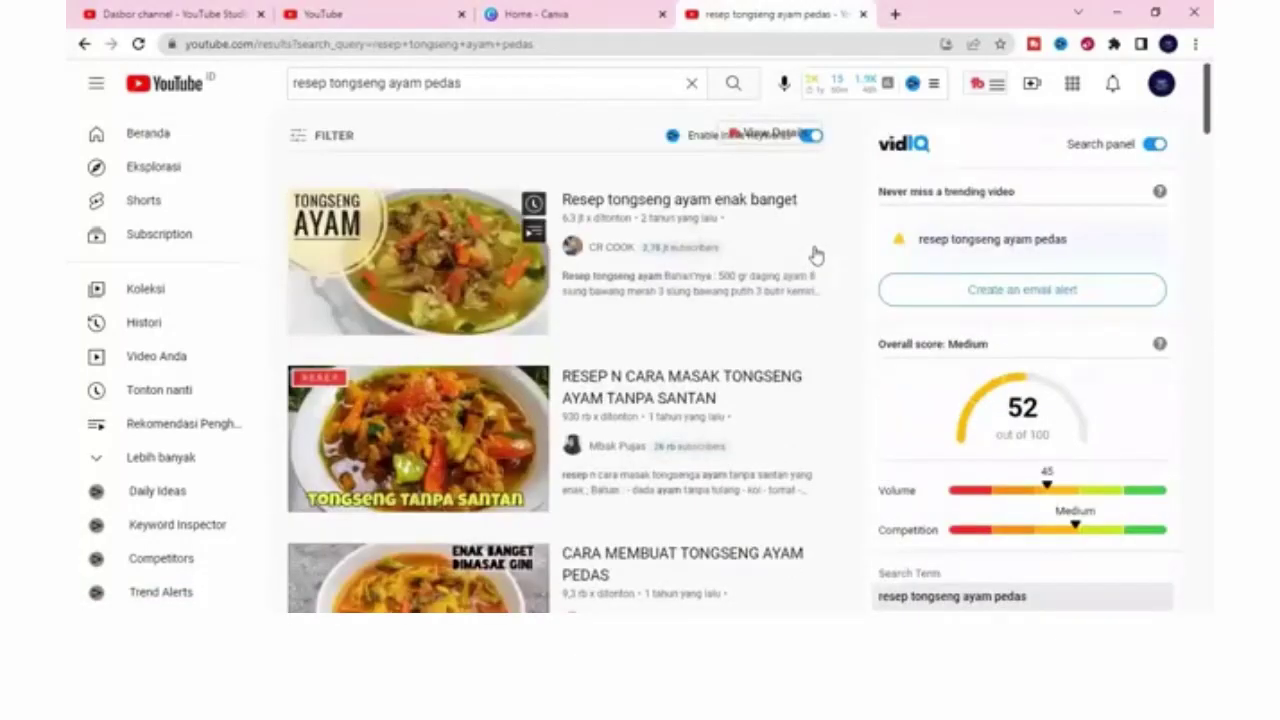
scroll(816, 255, down, 4)
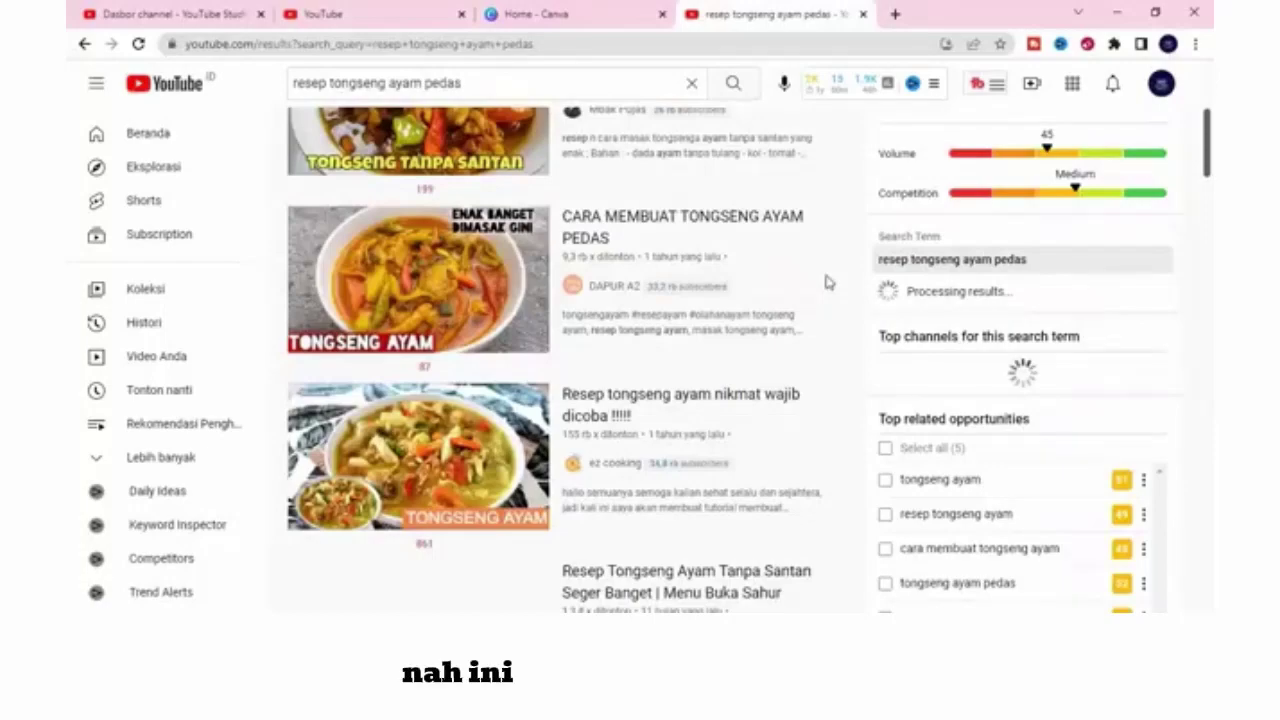
scroll(823, 283, up, 2)
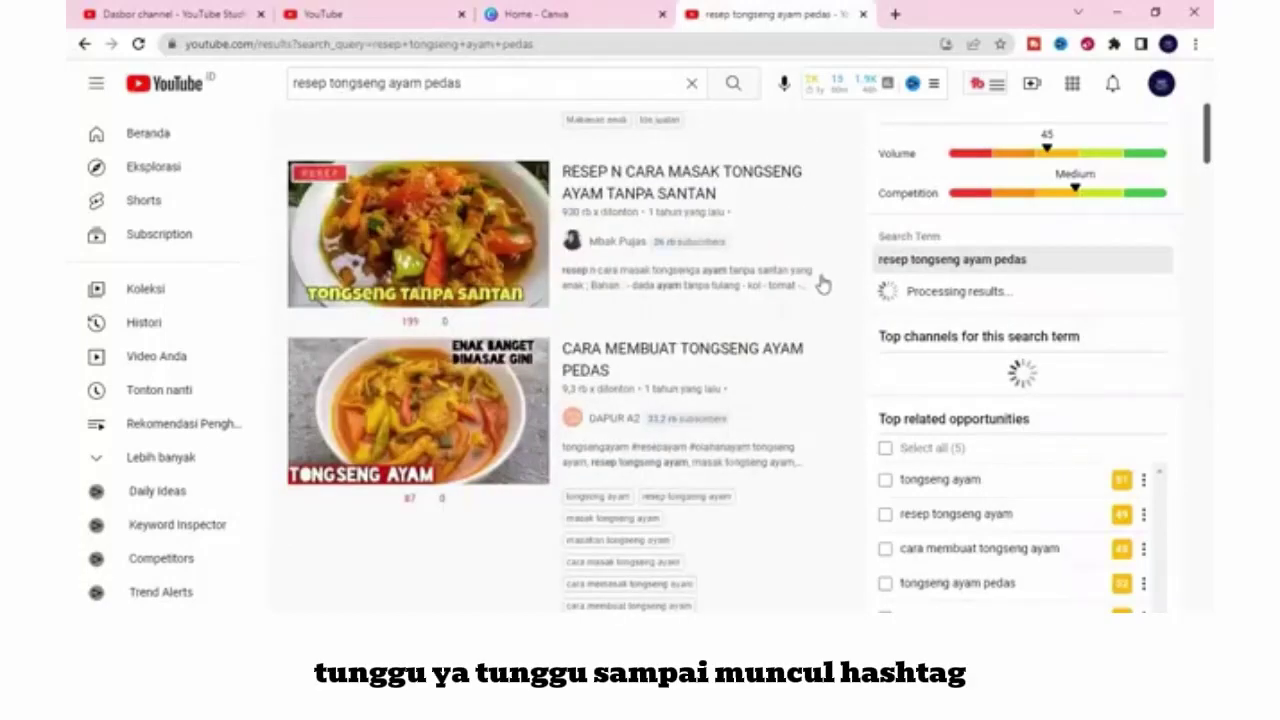
scroll(823, 283, down, 1)
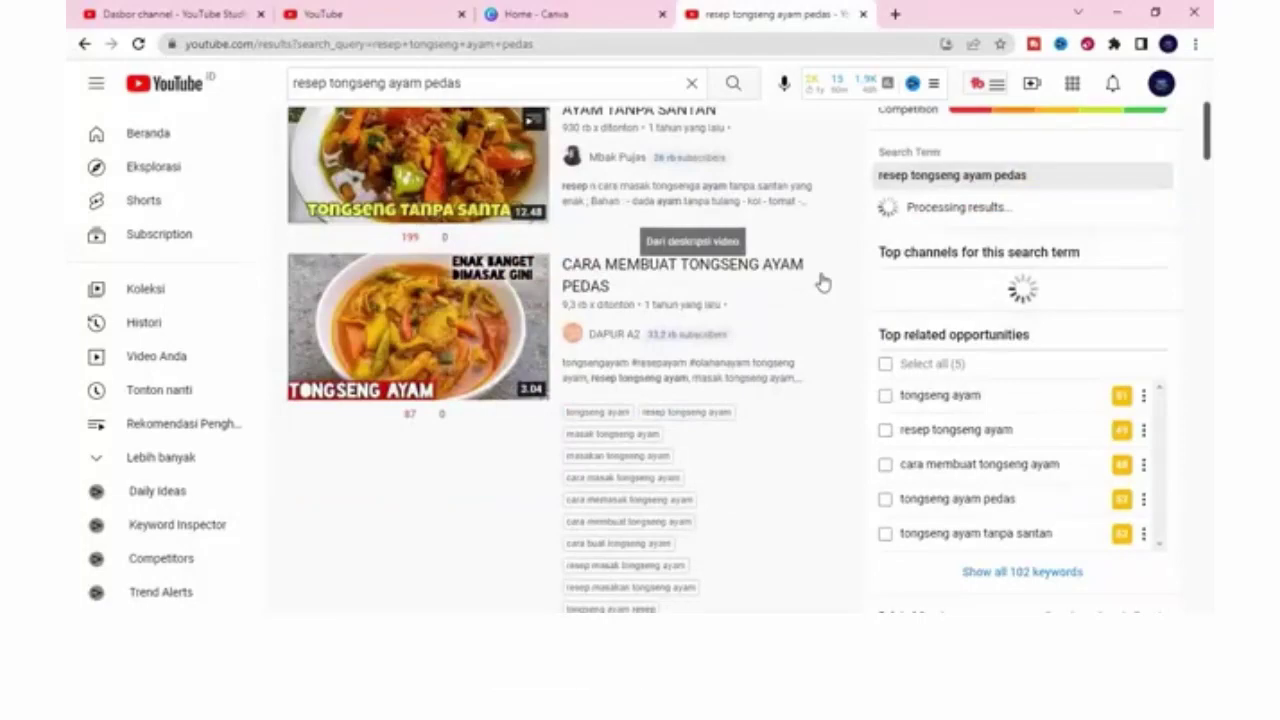
scroll(600, 264, down, 2)
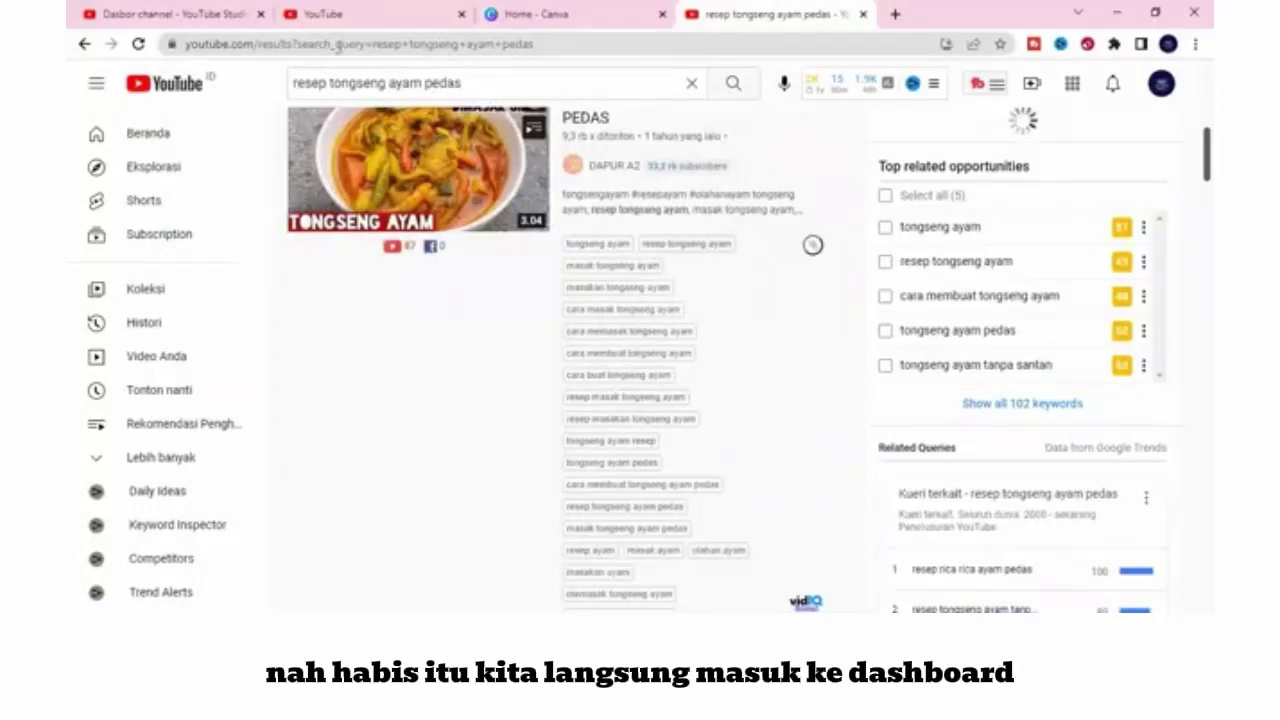
Step: Upload the video file "Jeremiah - 004" in YouTube Studio and set its title to "resep tongseng ayam pedas"
click(171, 20)
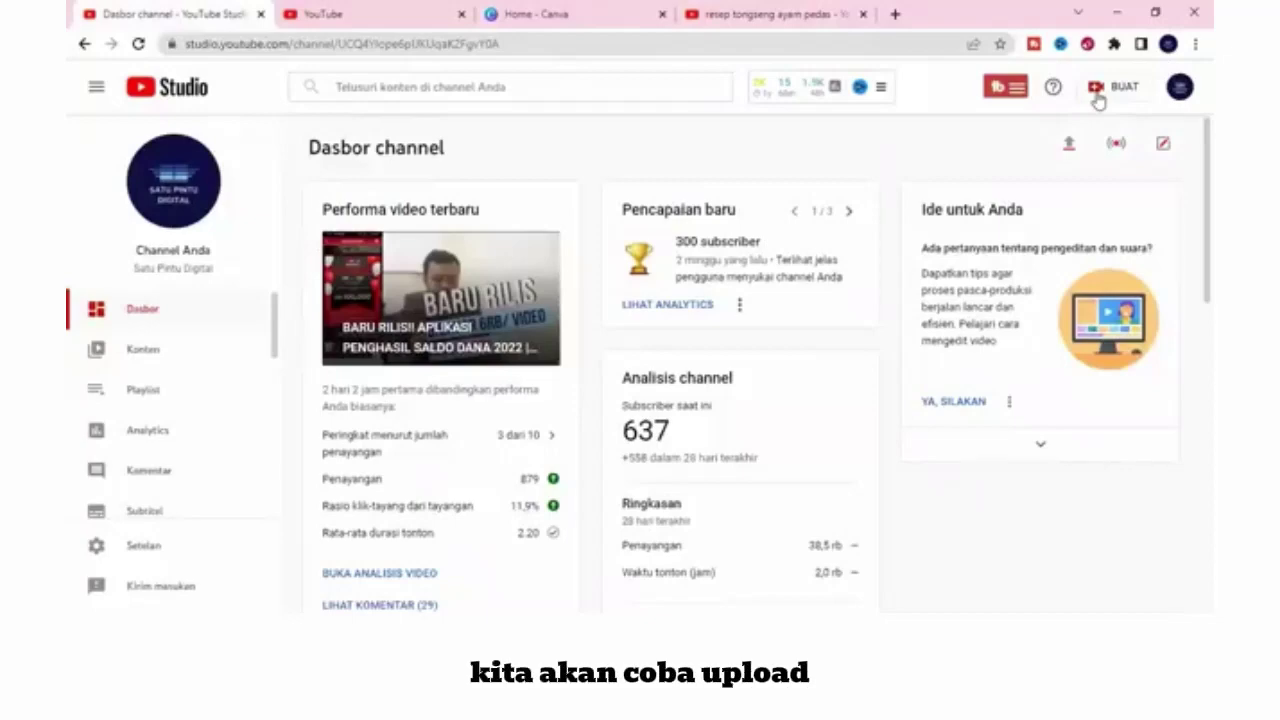
click(1097, 89)
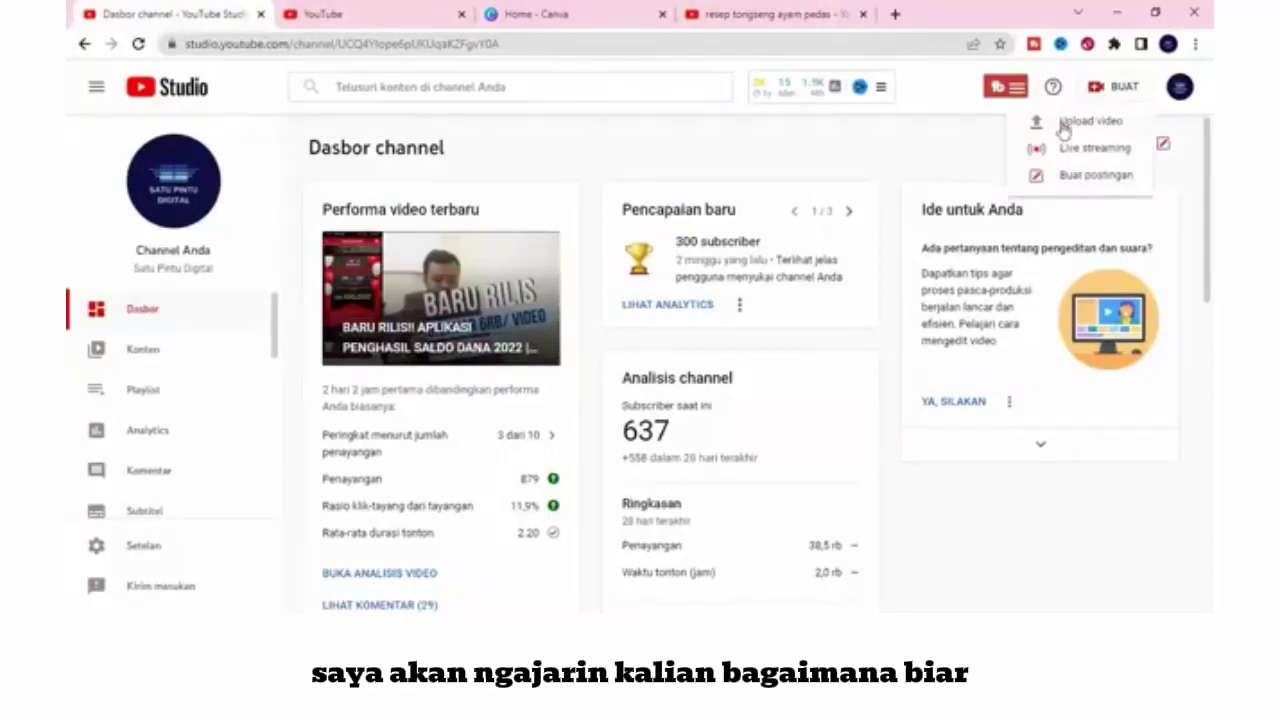
click(1065, 124)
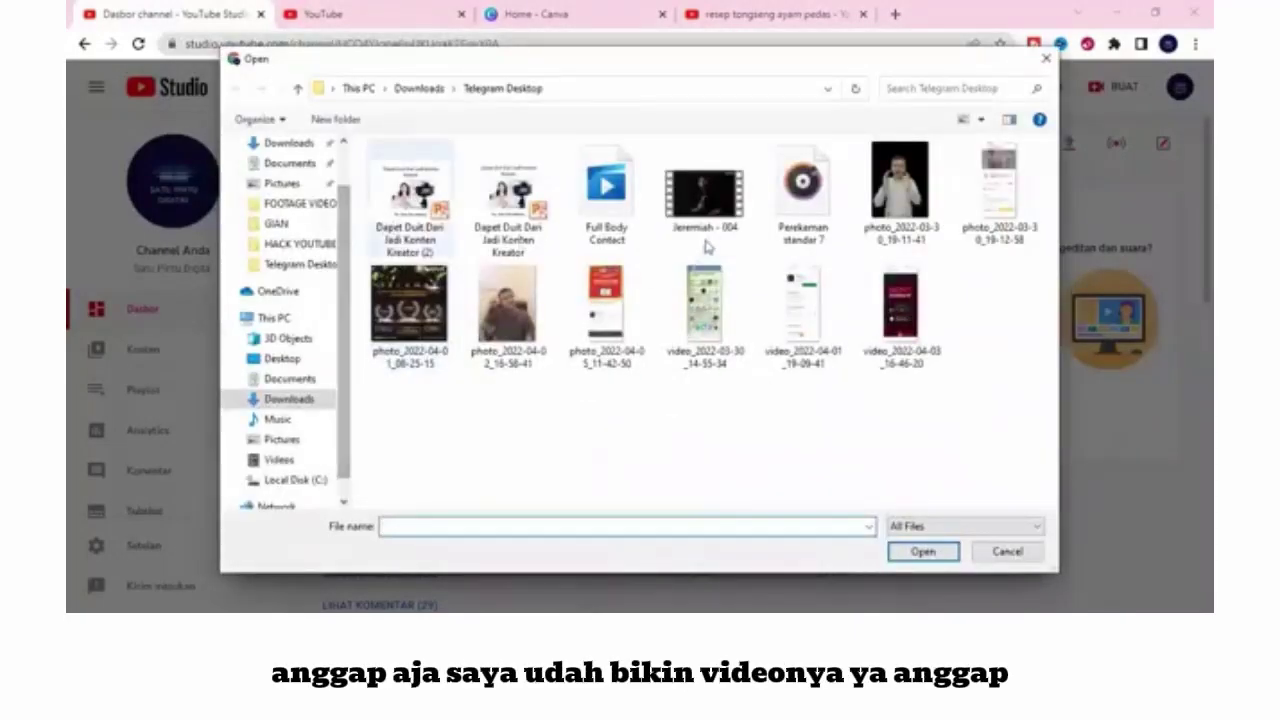
click(706, 197)
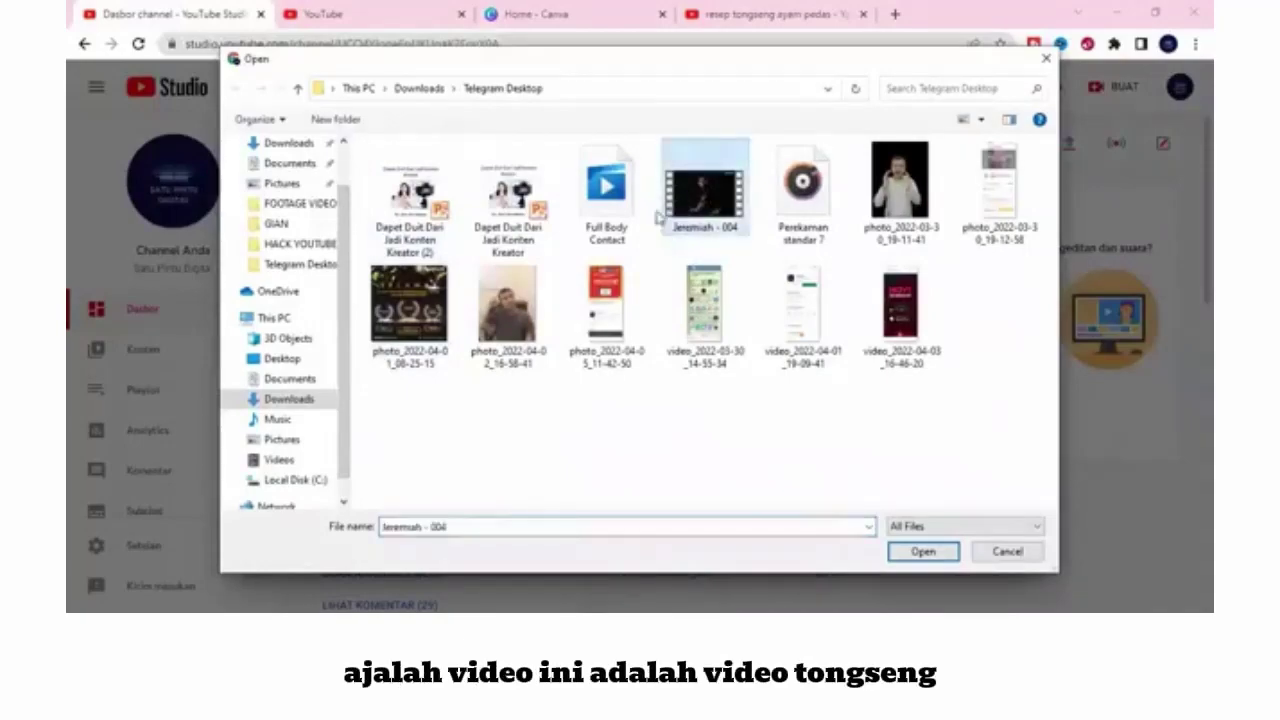
click(905, 558)
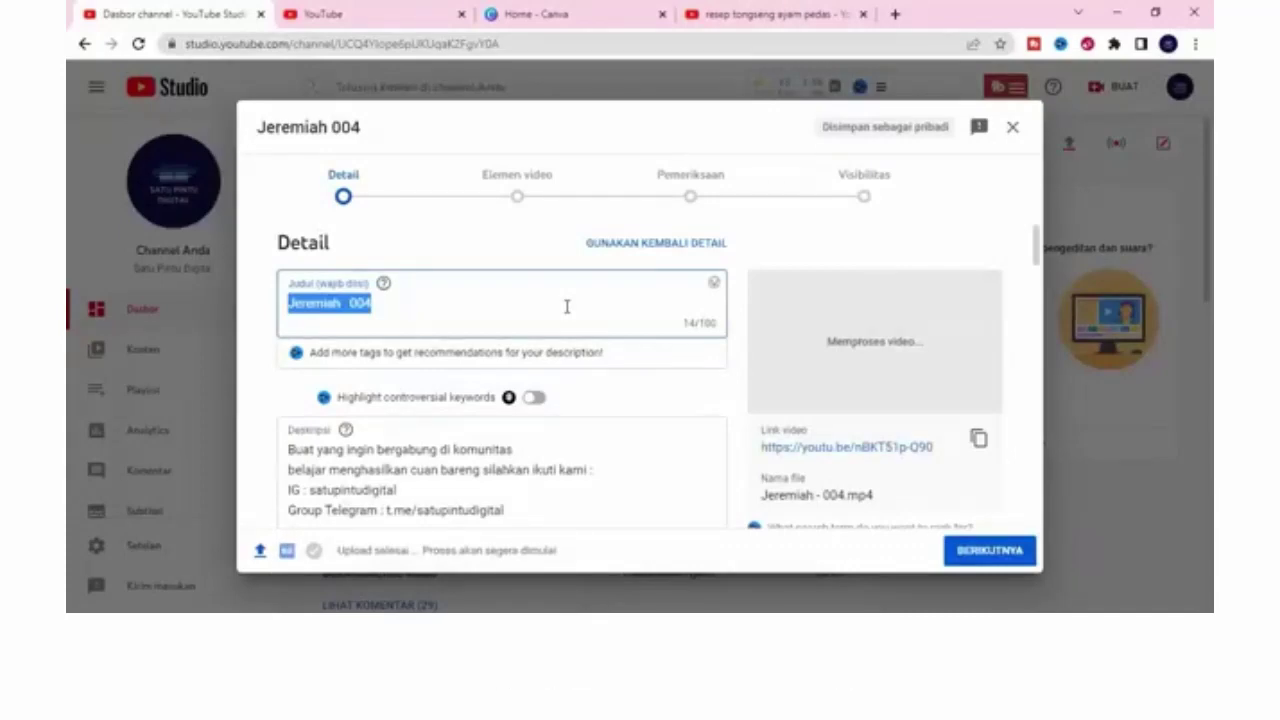
text(resep tongseng ayam pedas)
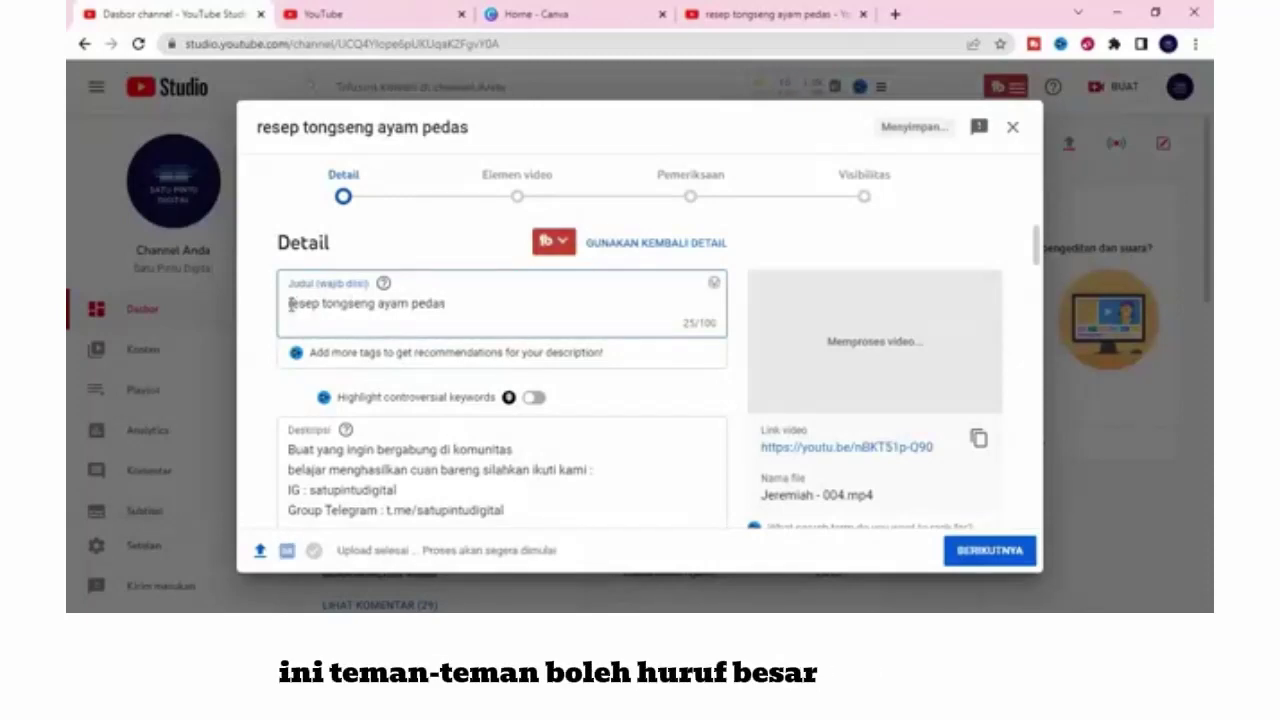
Step: Capitalize the first letter of every word in the video title so it reads "Resep Tongseng Ayam Pedas"
key(Delete)
text(R)
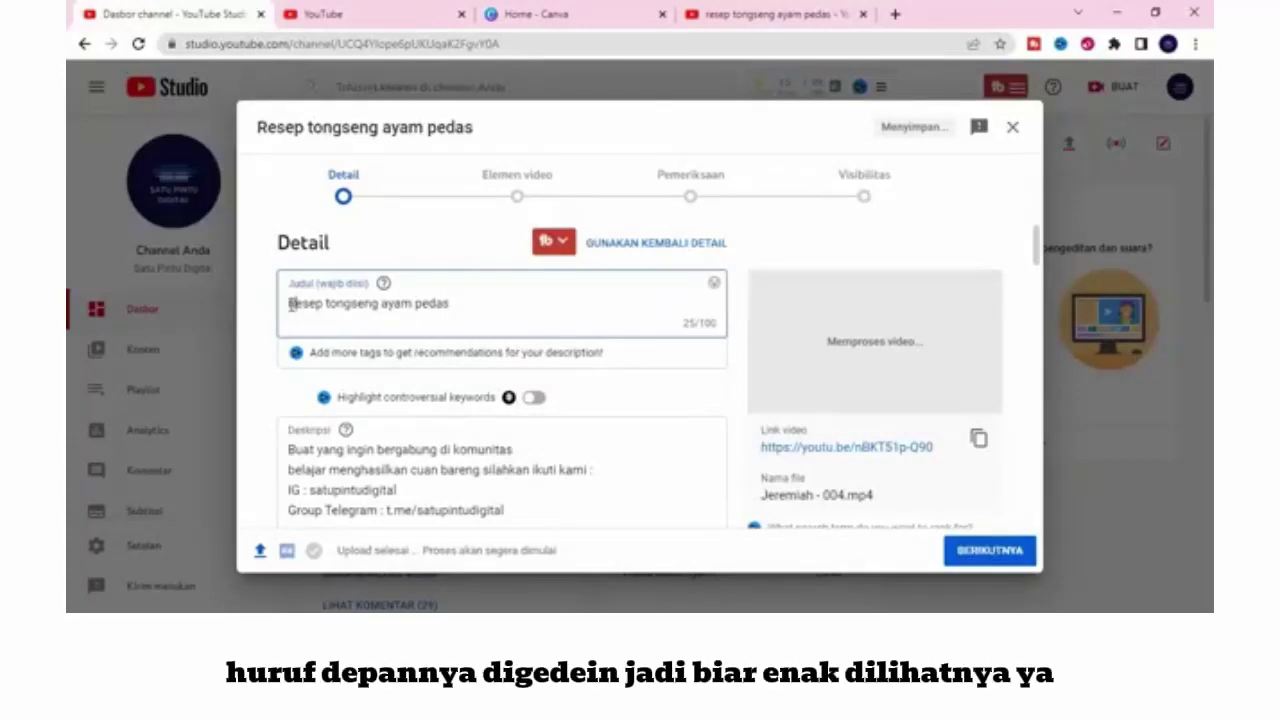
key(ctrl+Right)
key(Delete)
text(T)
key(ctrl+Right)
key(Delete)
text(A)
key(ctrl+Right)
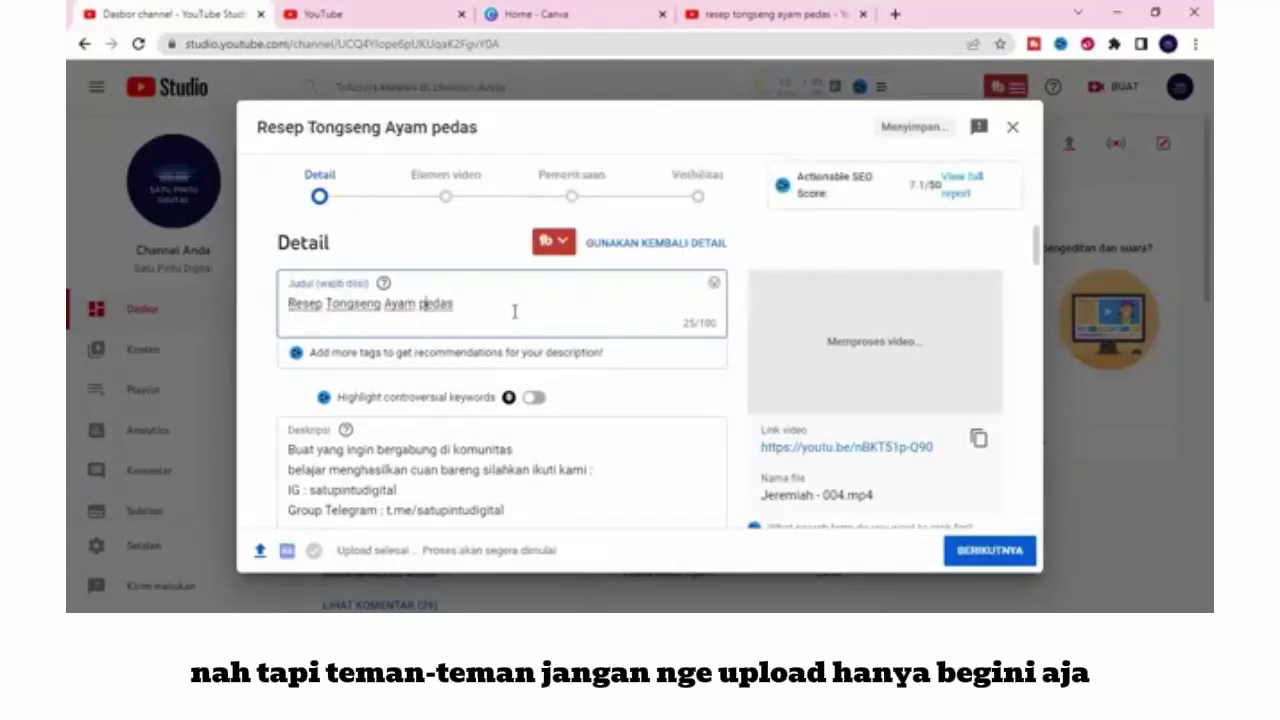
key(Delete)
text(P)
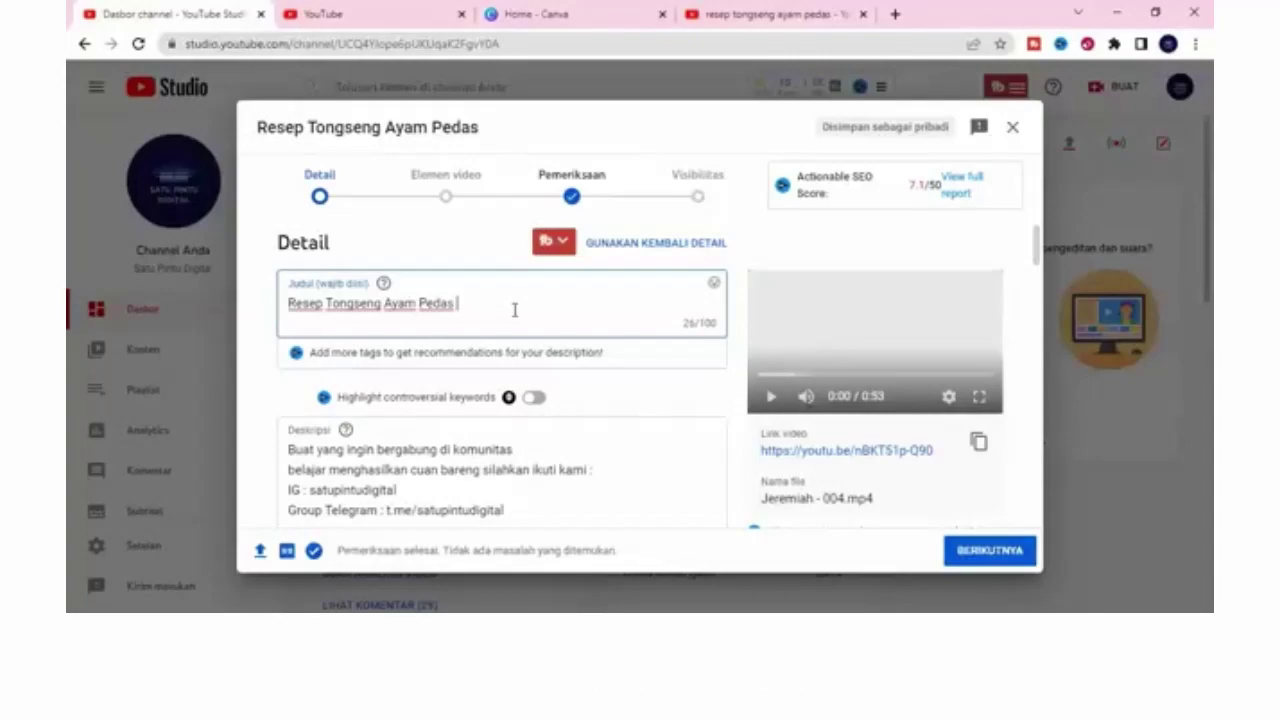
Step: Extend the video title with "Dengan Olahan Daging Super Lembut REKOMENDED BANGET" after the main keyword
text(Den)
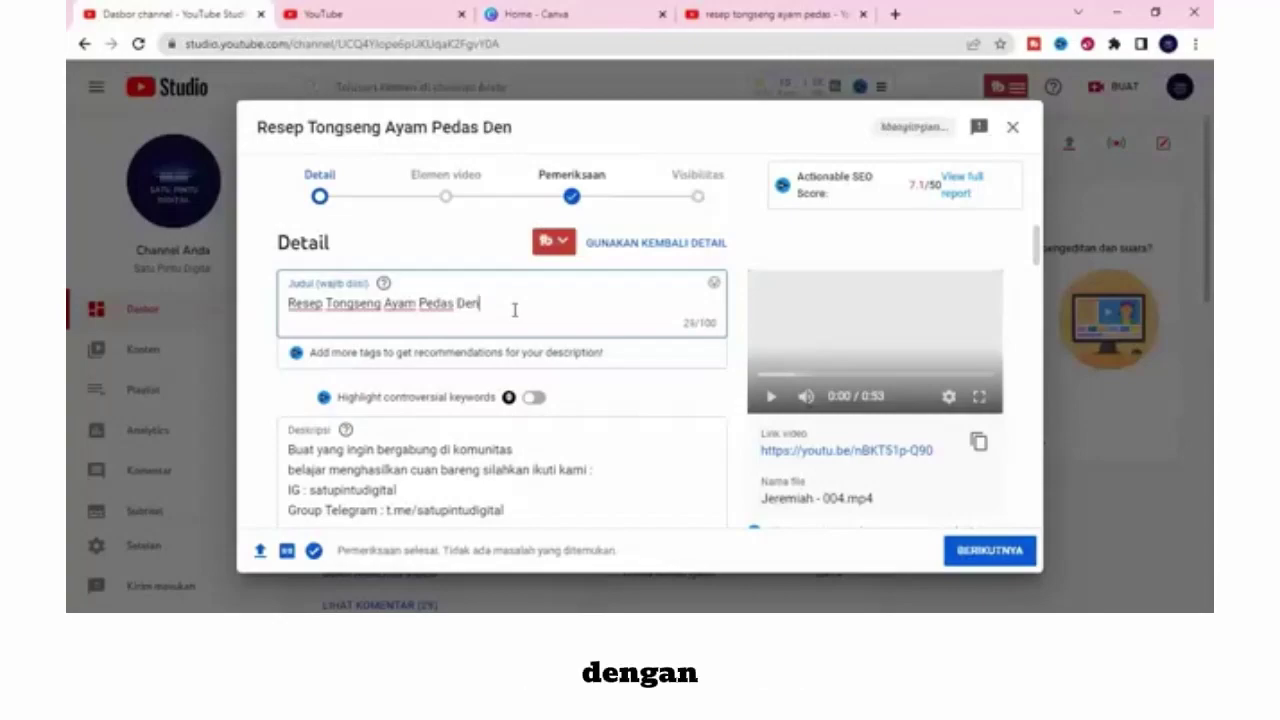
text(gan Olahan)
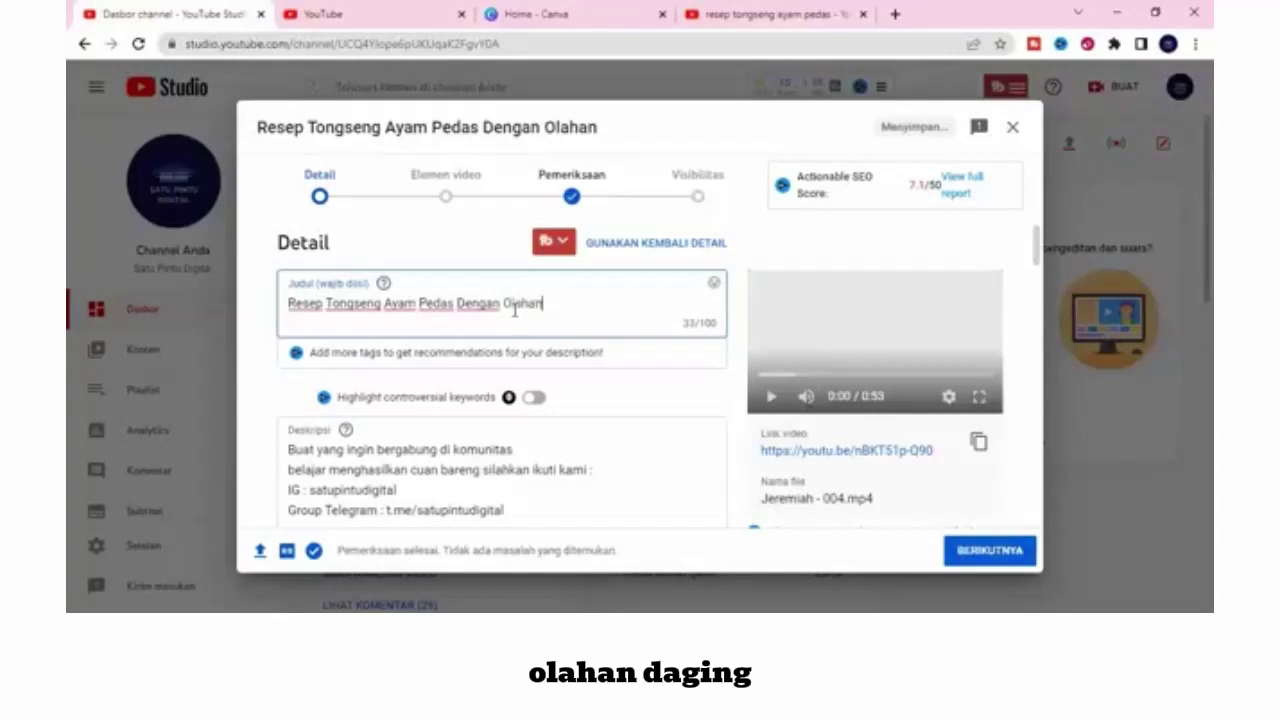
text( Dagin)
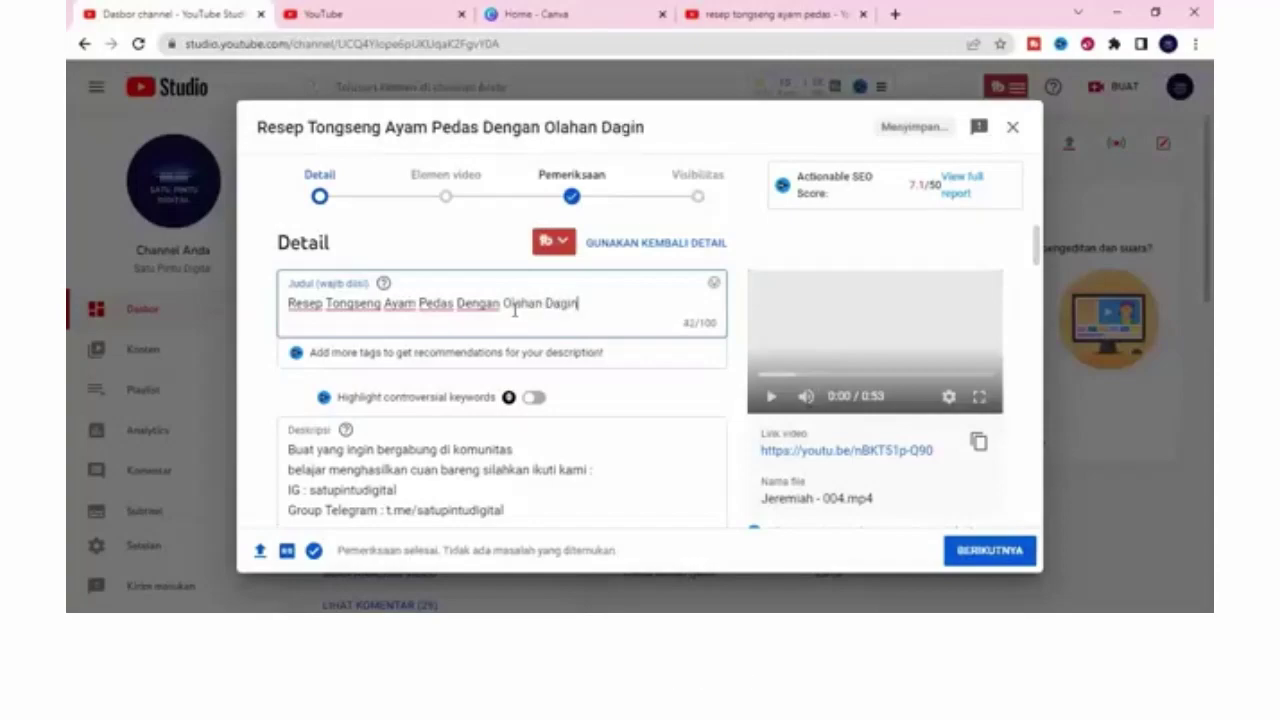
text(g Super L)
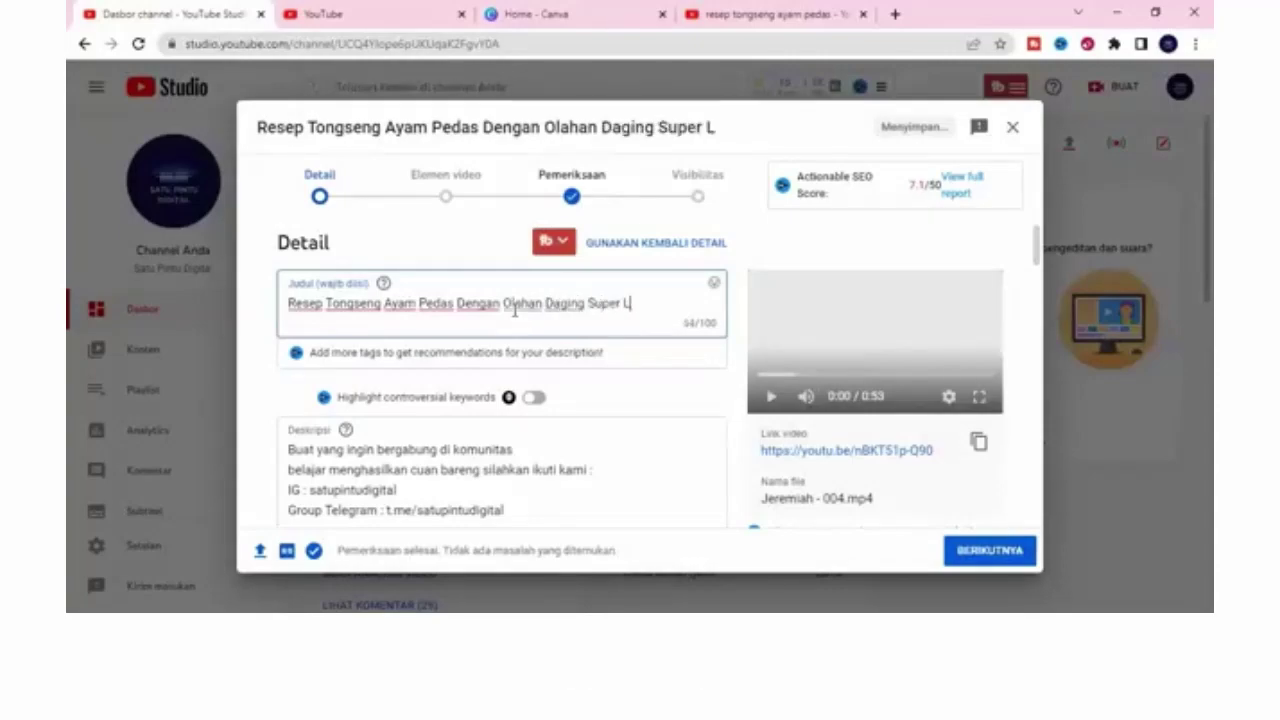
text(embut)
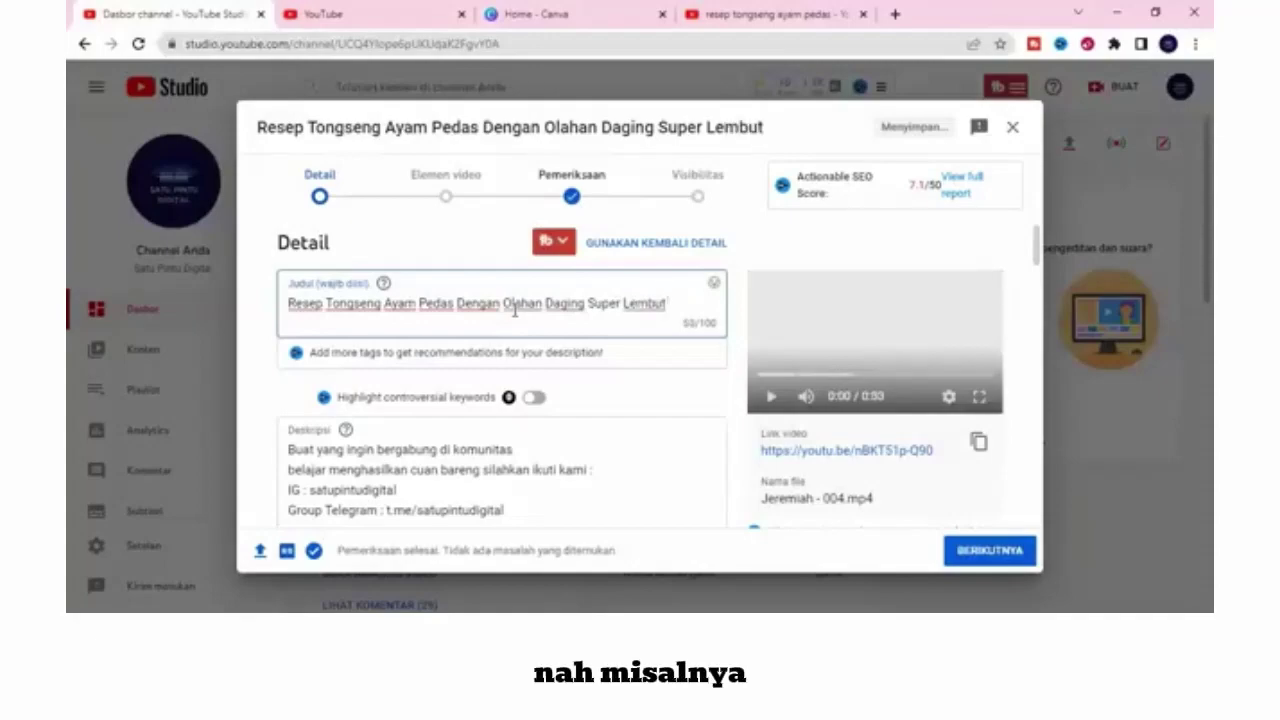
text( RE)
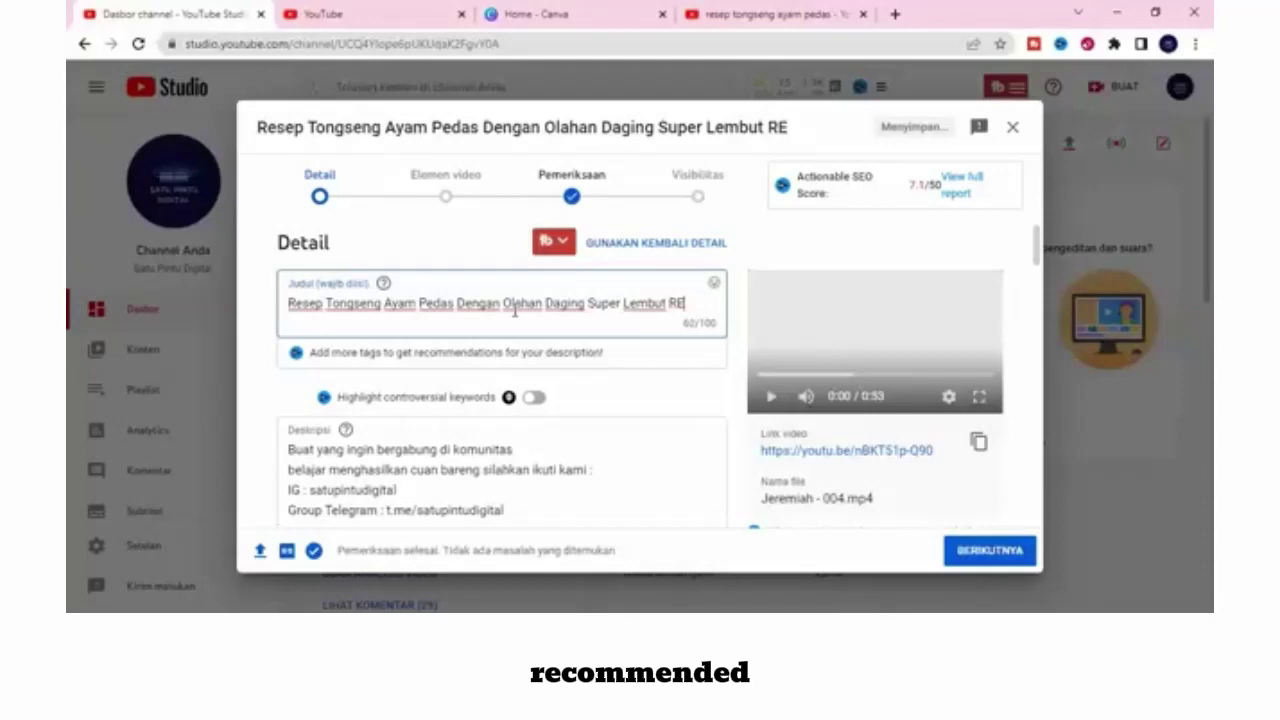
text(KOMENDED BANGET)
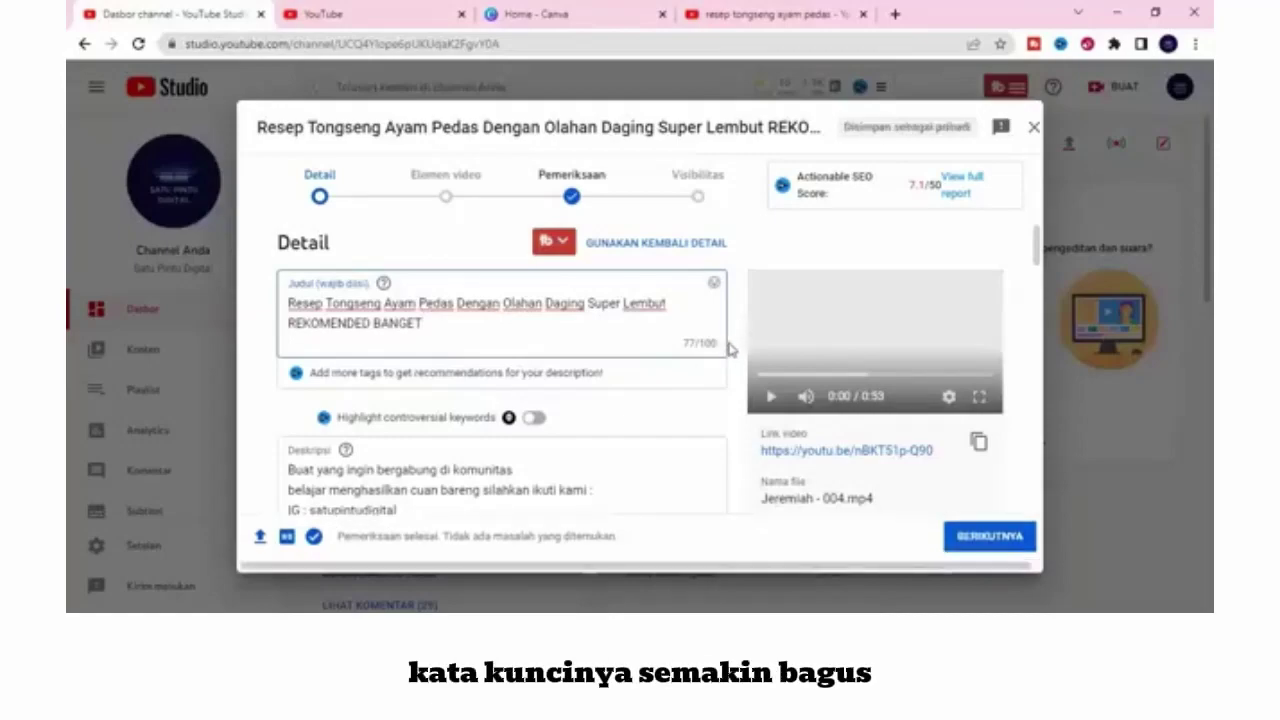
Step: Check the SEO score and the existing description, and copy the complete video title
scroll(729, 350, down, 1)
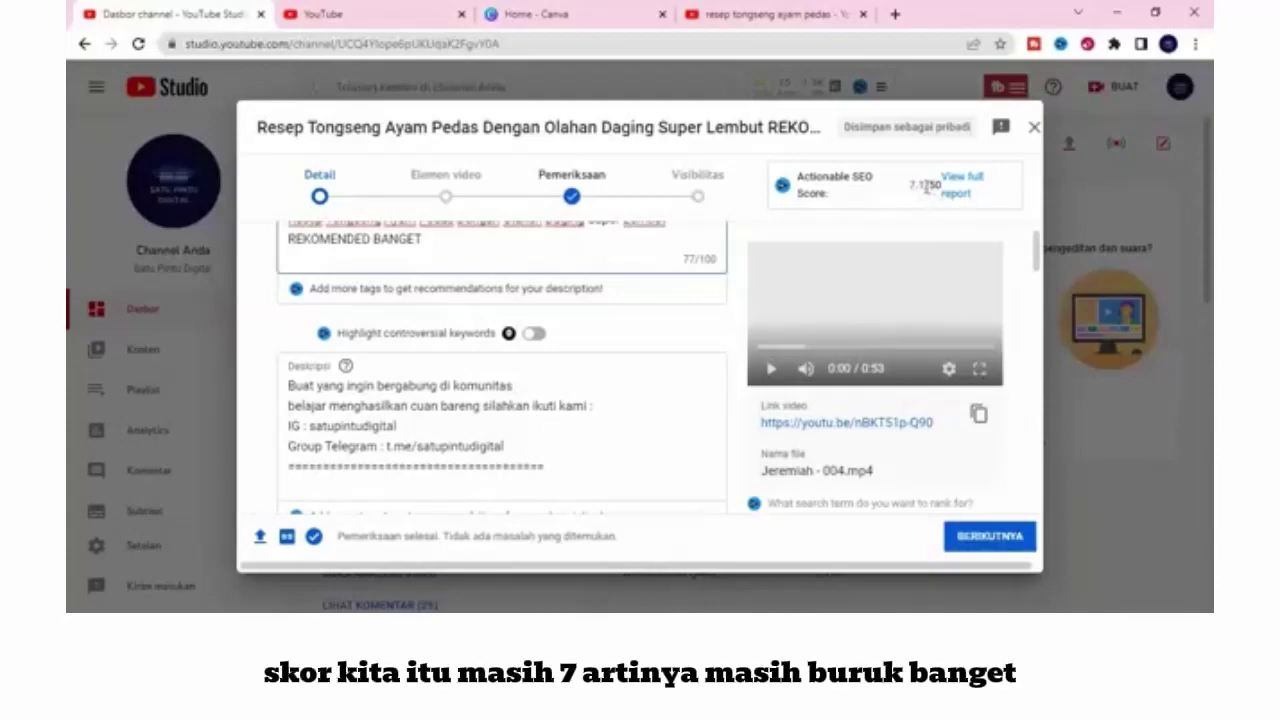
scroll(560, 370, down, 1)
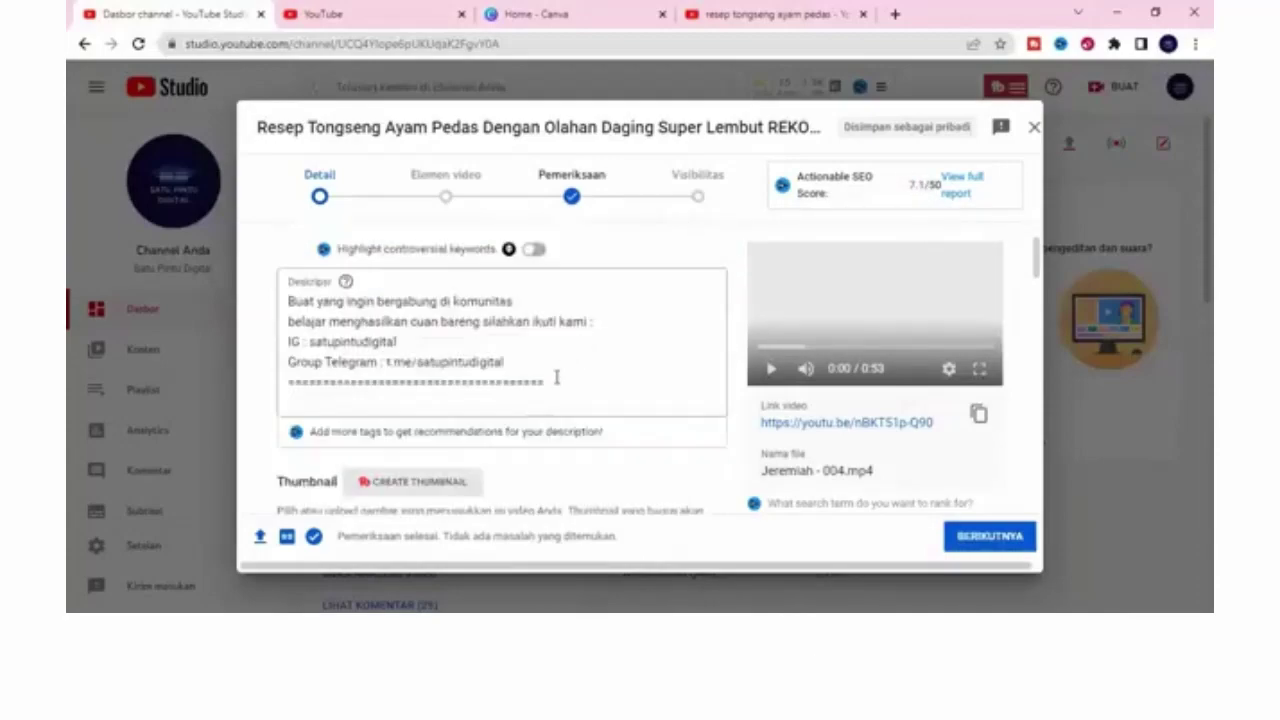
scroll(439, 324, up, 2)
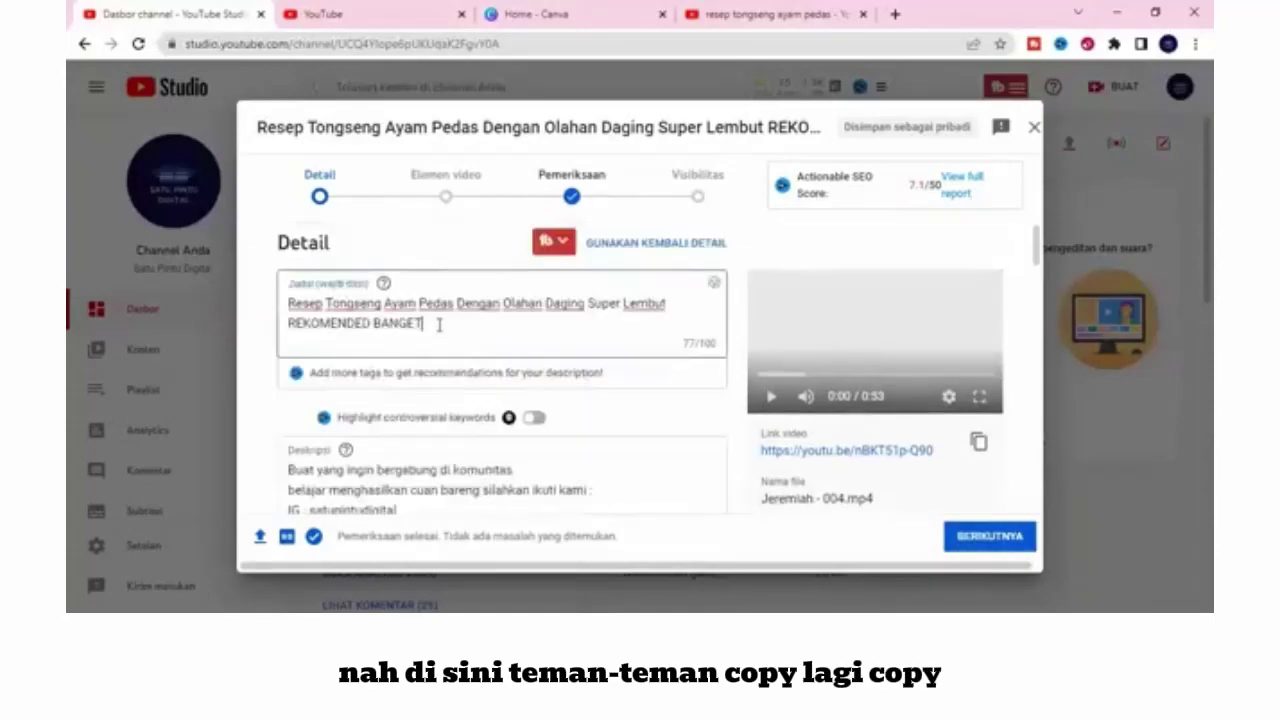
key(ctrl+a)
key(ctrl+c)
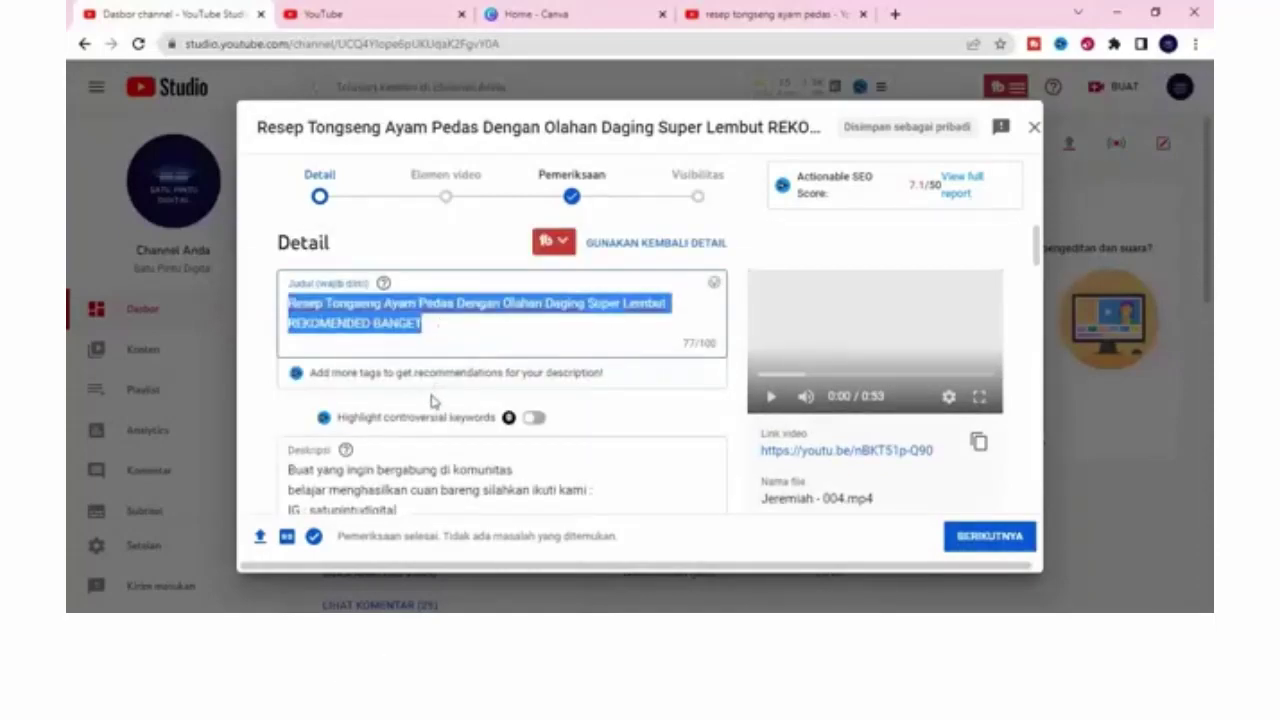
Step: Below the description's separator line, add a paragraph with "Ibu ibu tau gak cara bikin", the copied title and "??"
scroll(386, 421, down, 1)
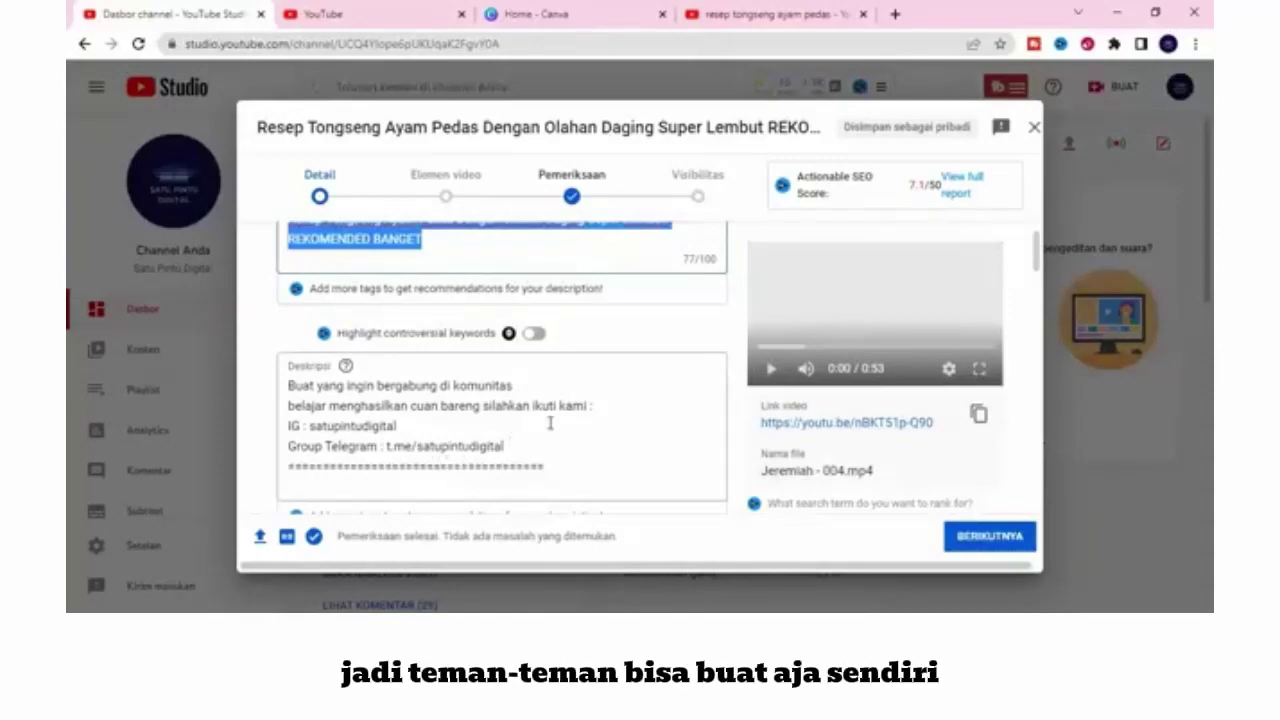
scroll(481, 409, down, 1)
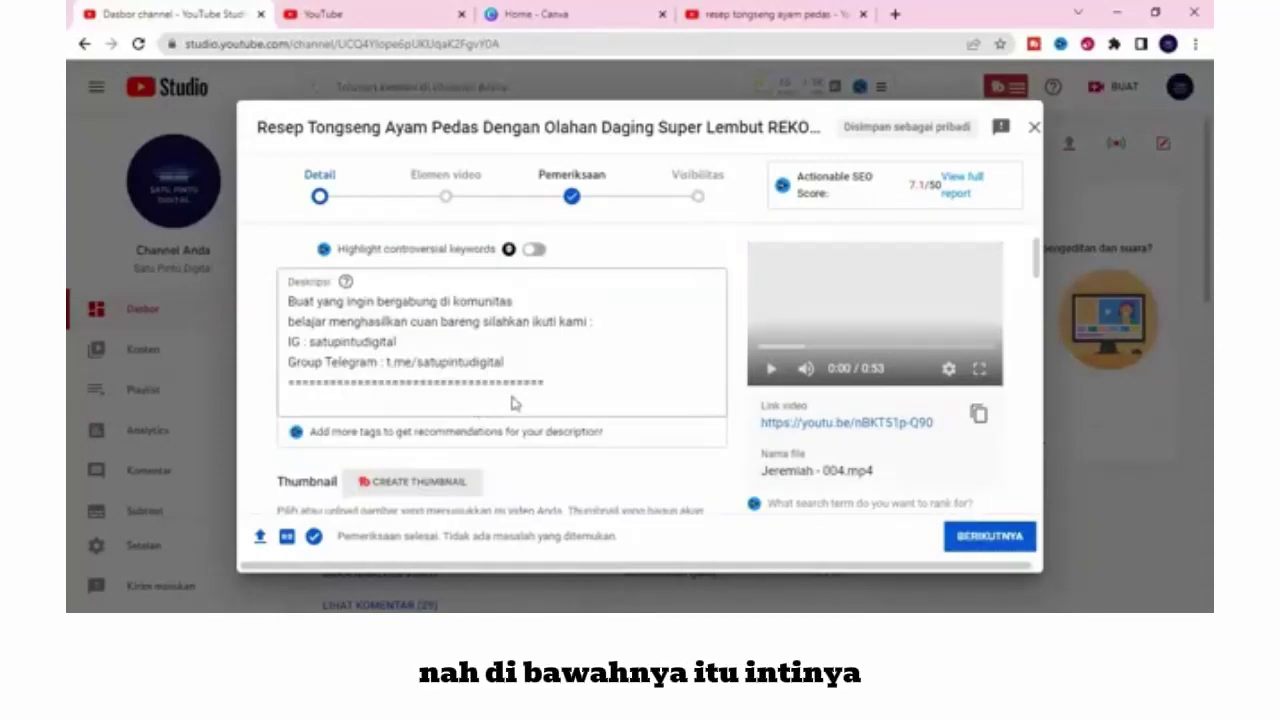
click(549, 382)
key(ctrl+a)
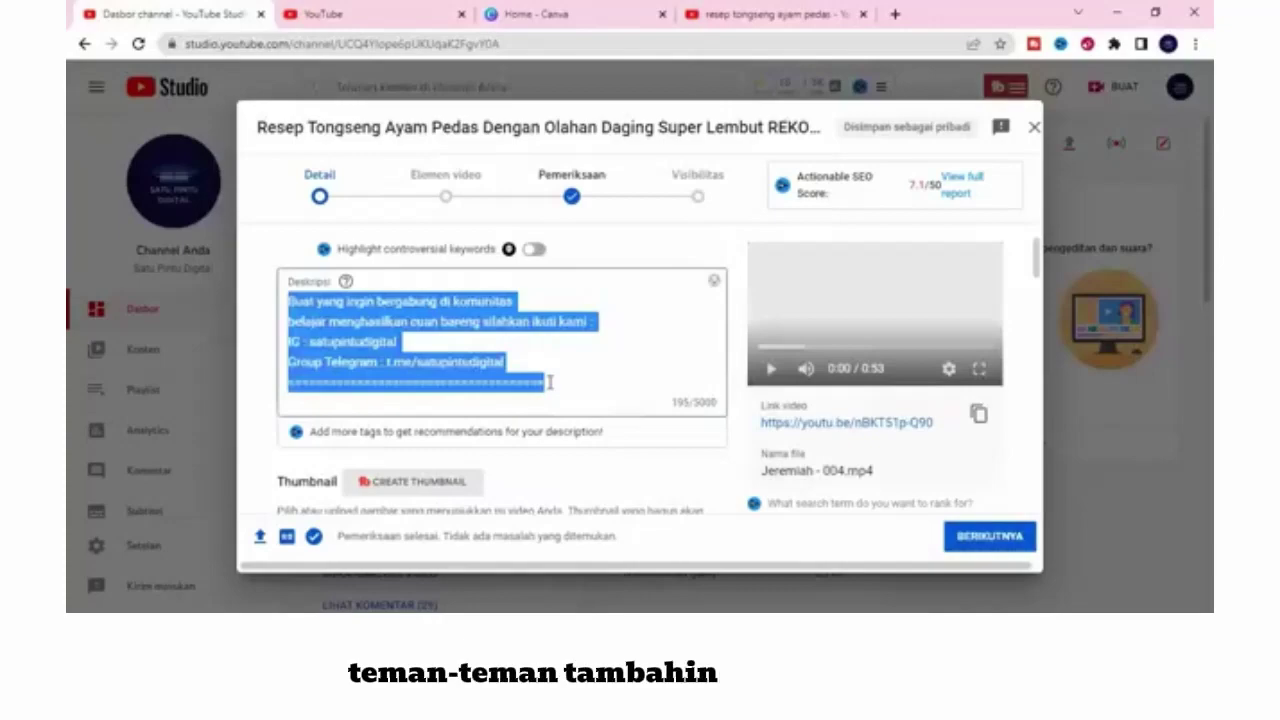
click(549, 382)
key(Return)
key(Return)
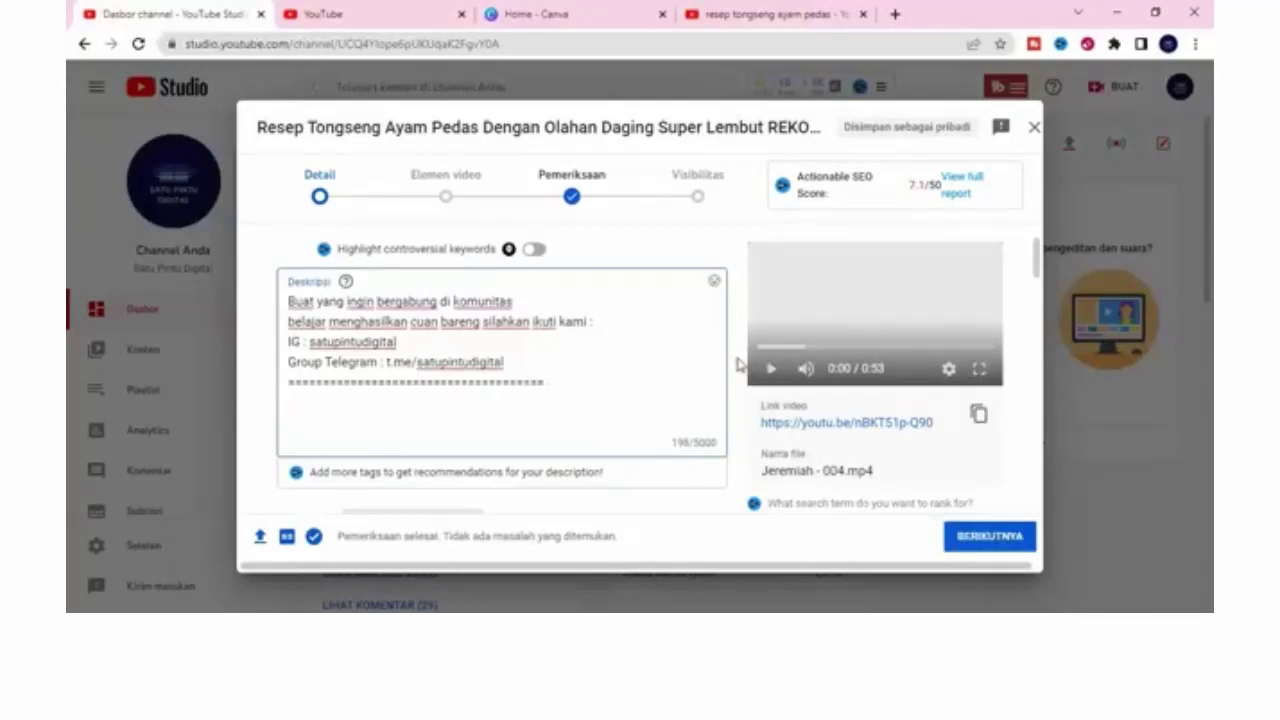
scroll(434, 270, up, 1)
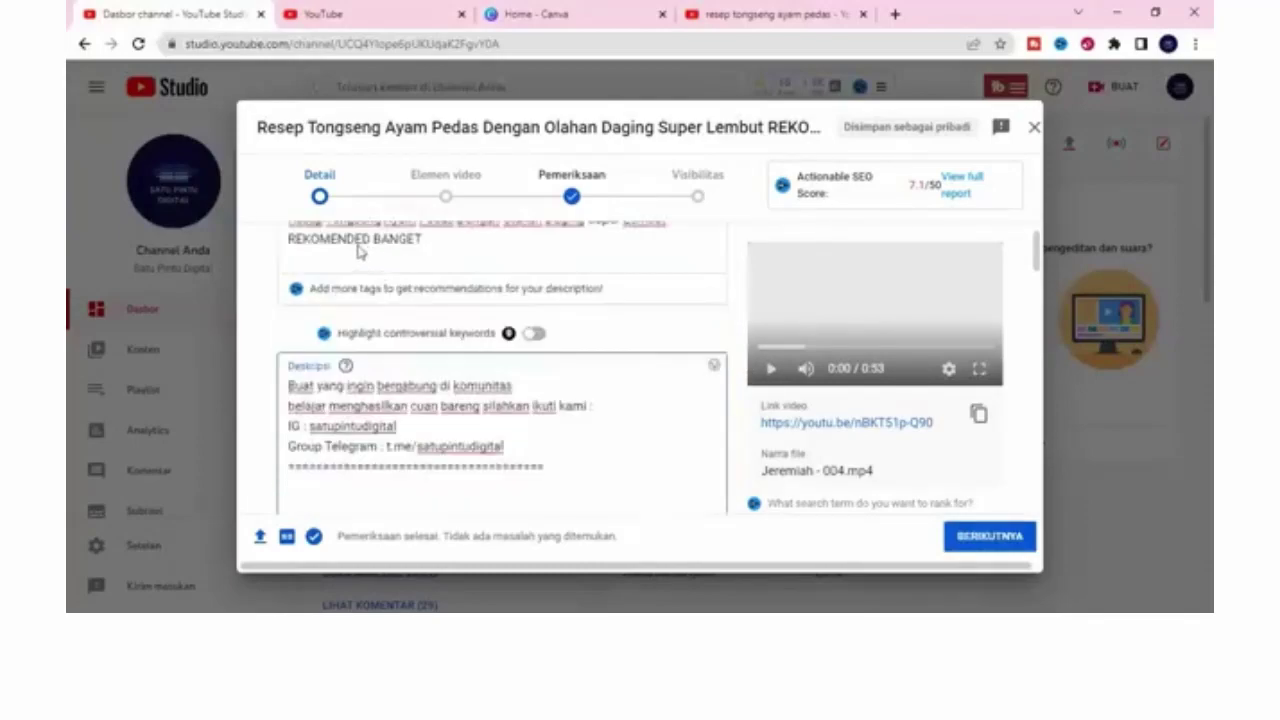
scroll(745, 397, down, 1)
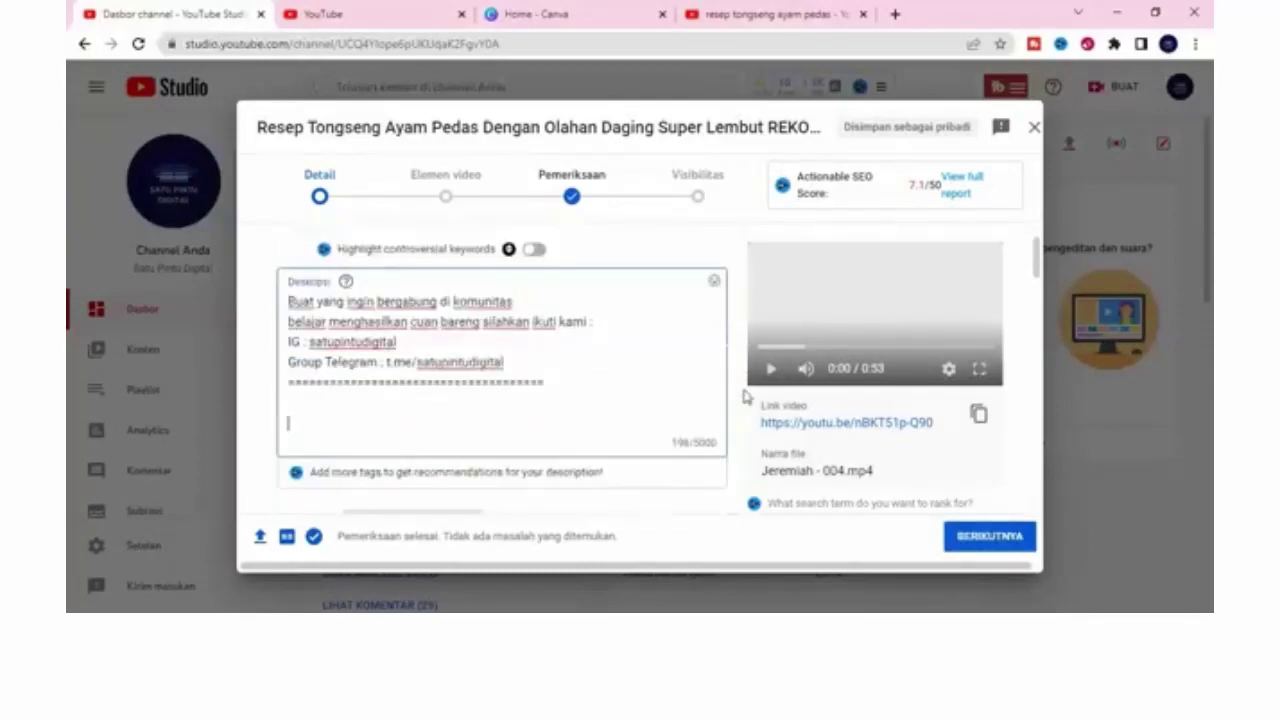
text(ibu ib)
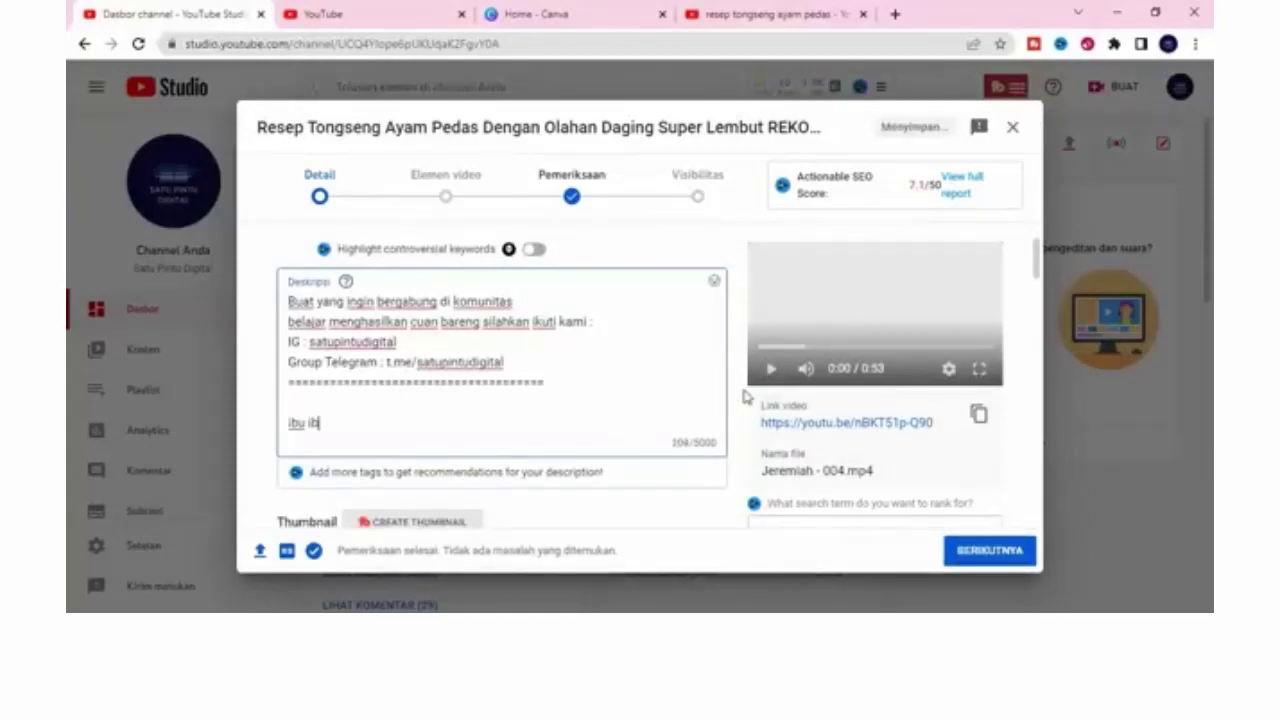
text(u tau)
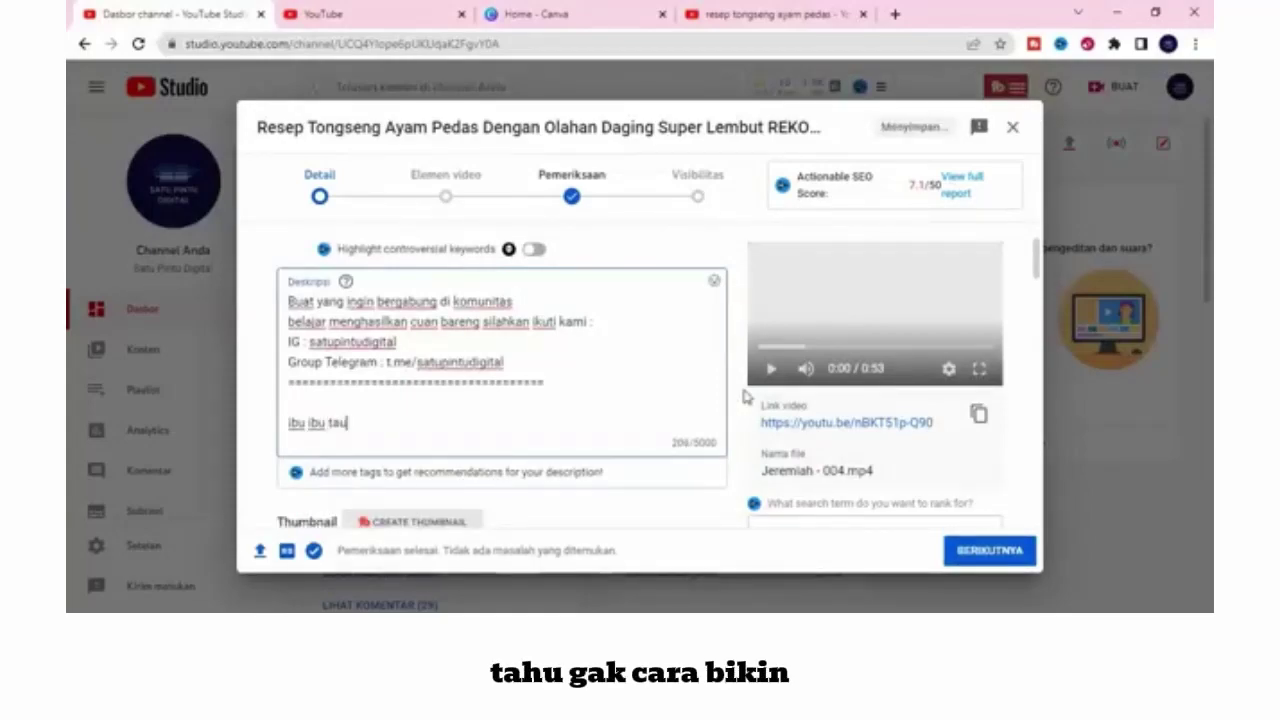
text( gak cara bikin)
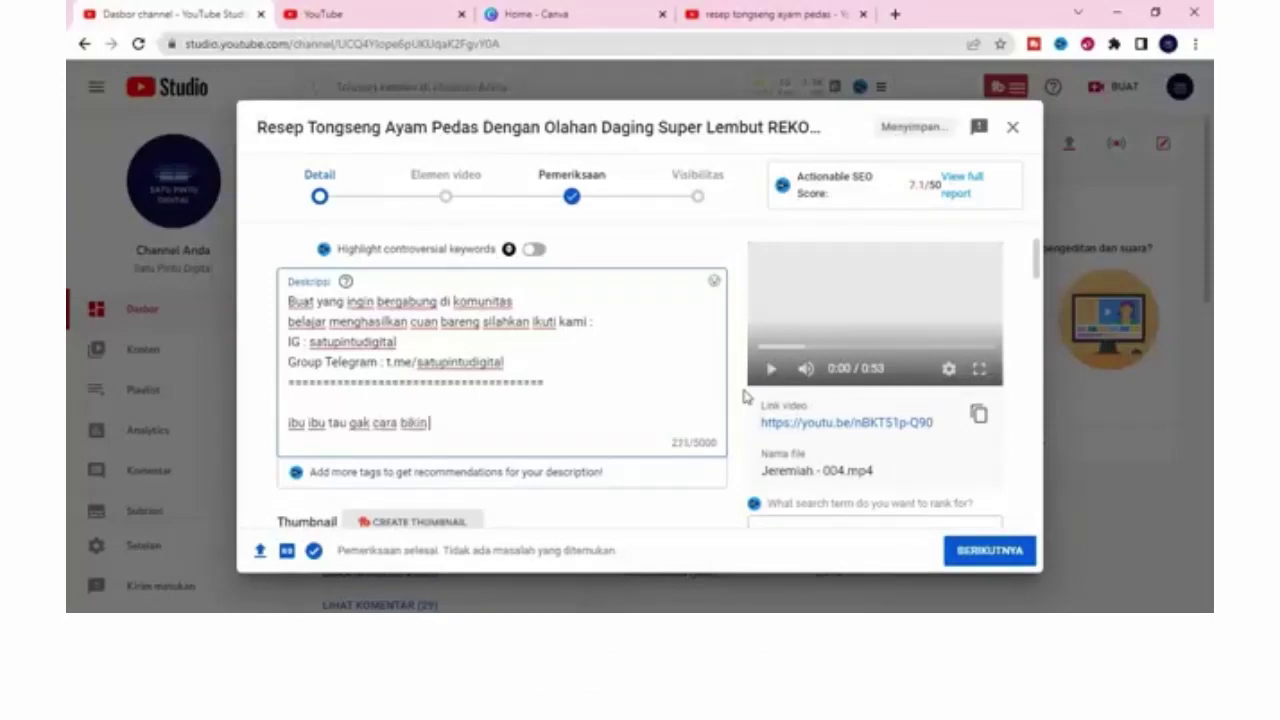
key(ctrl+v)
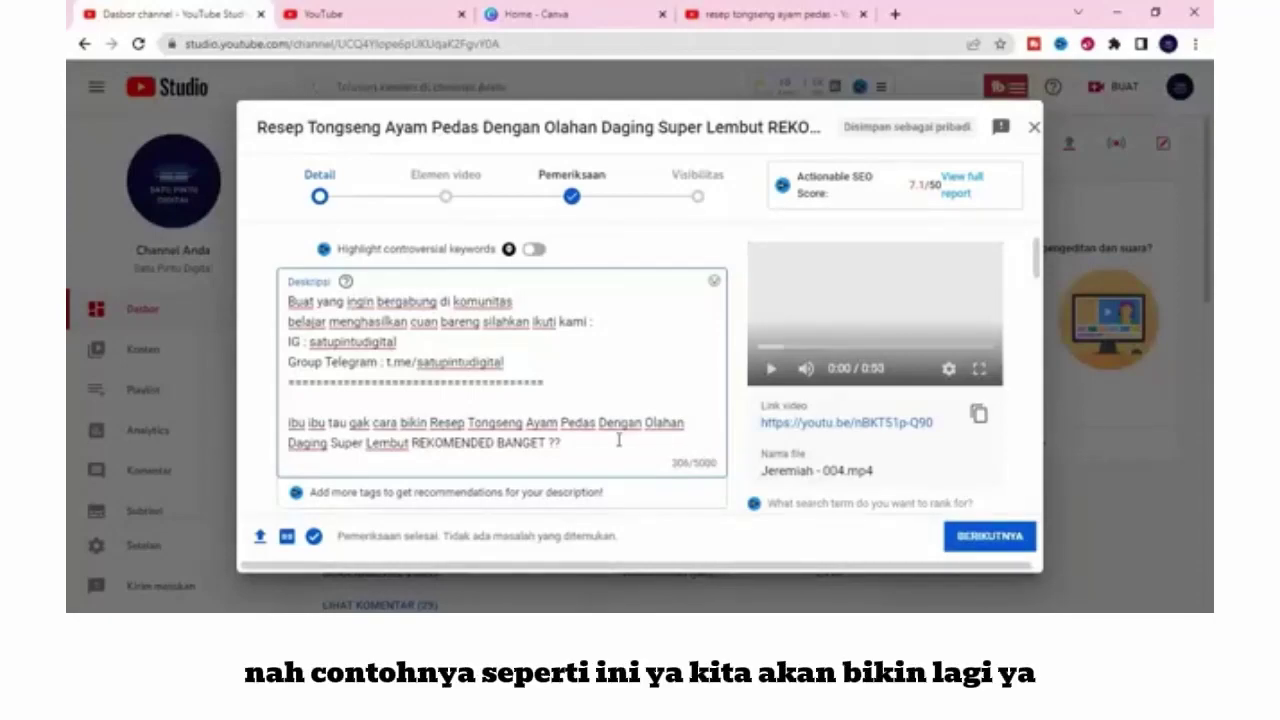
Step: Start a new description paragraph with "alhamdulillah saya menemukan resep ini turun temurun dari kakek nenek saya dulu sering bikin tongseng"
key(Return)
key(Return)
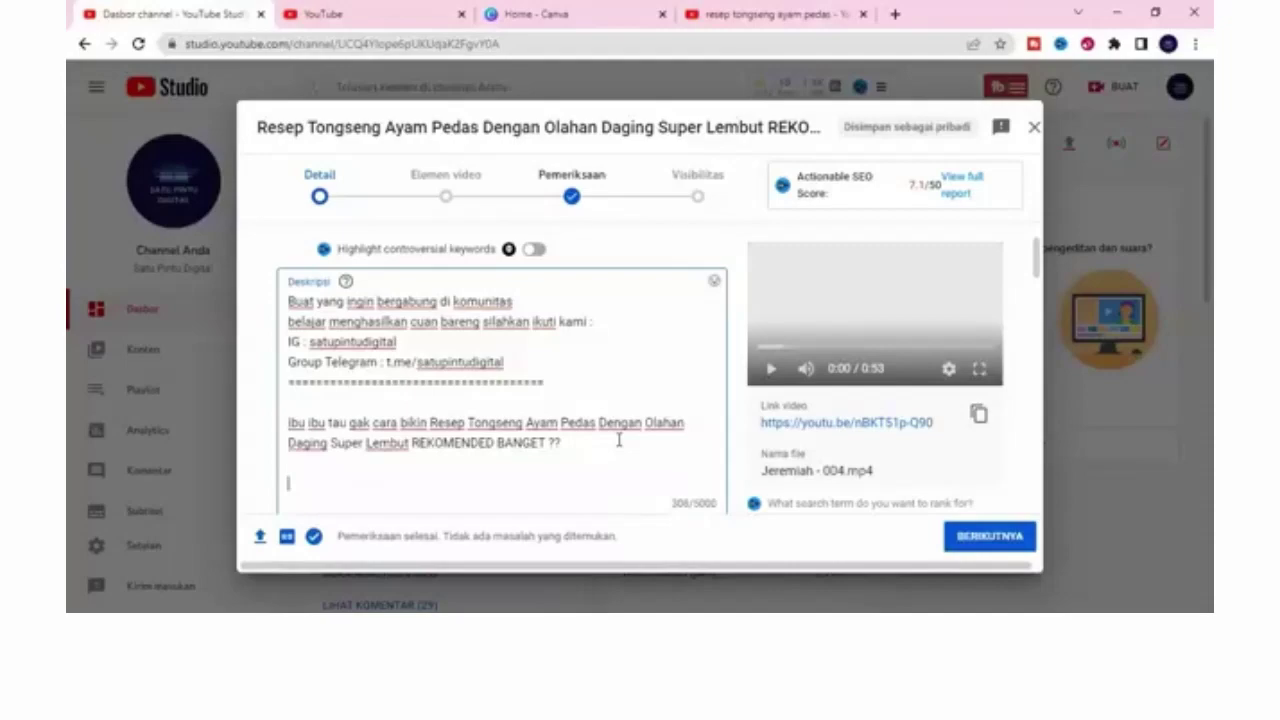
text(alhamduli)
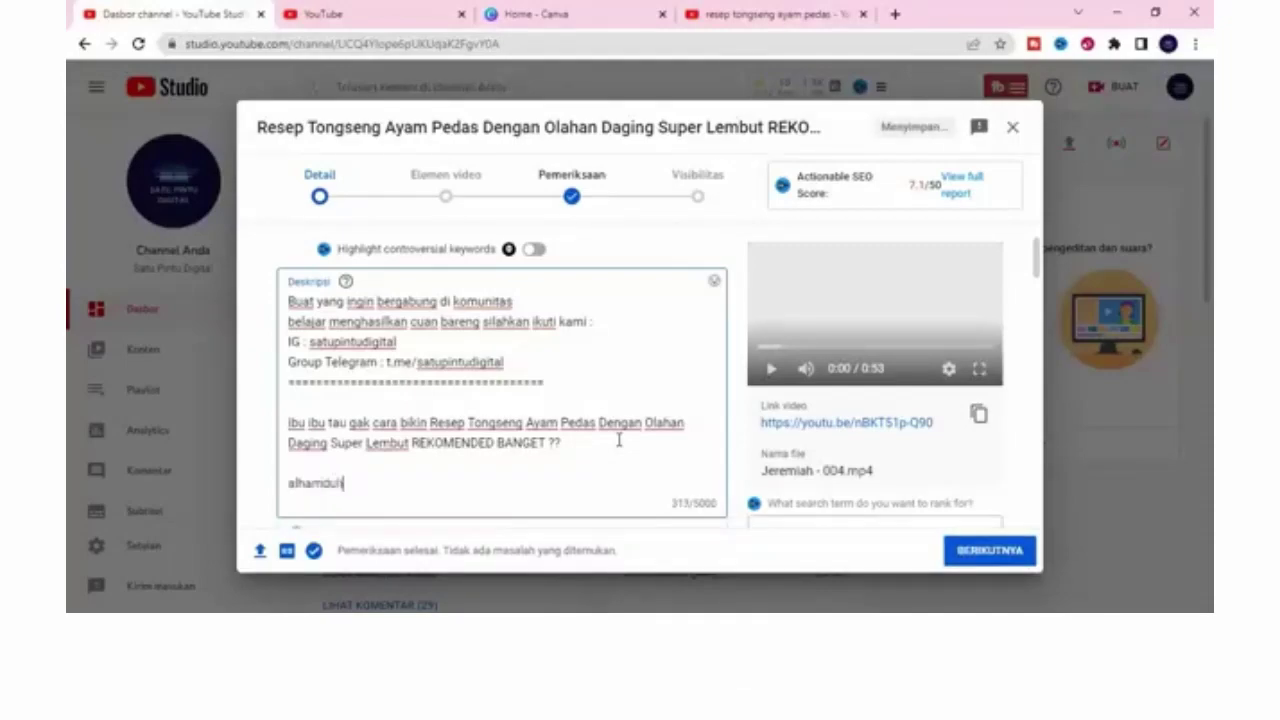
text(llah saya menemukan resep ini ru)
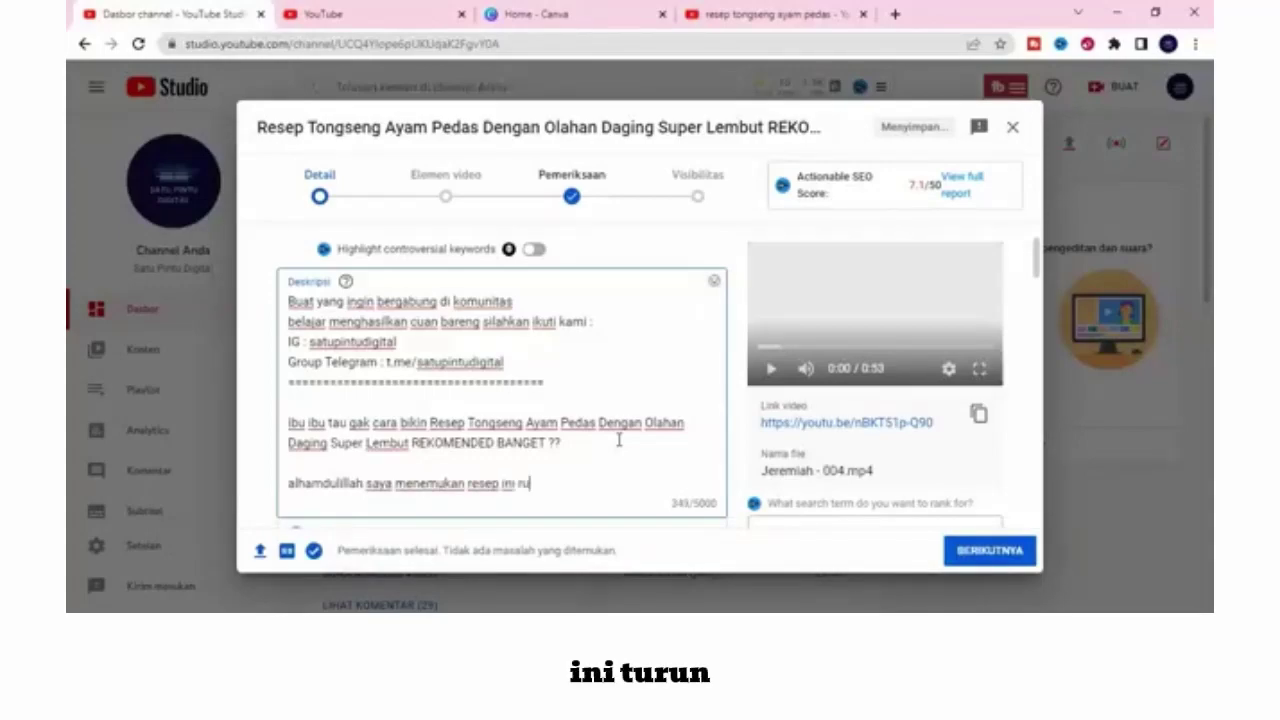
key(BackSpace)
key(BackSpace)
text(turu)
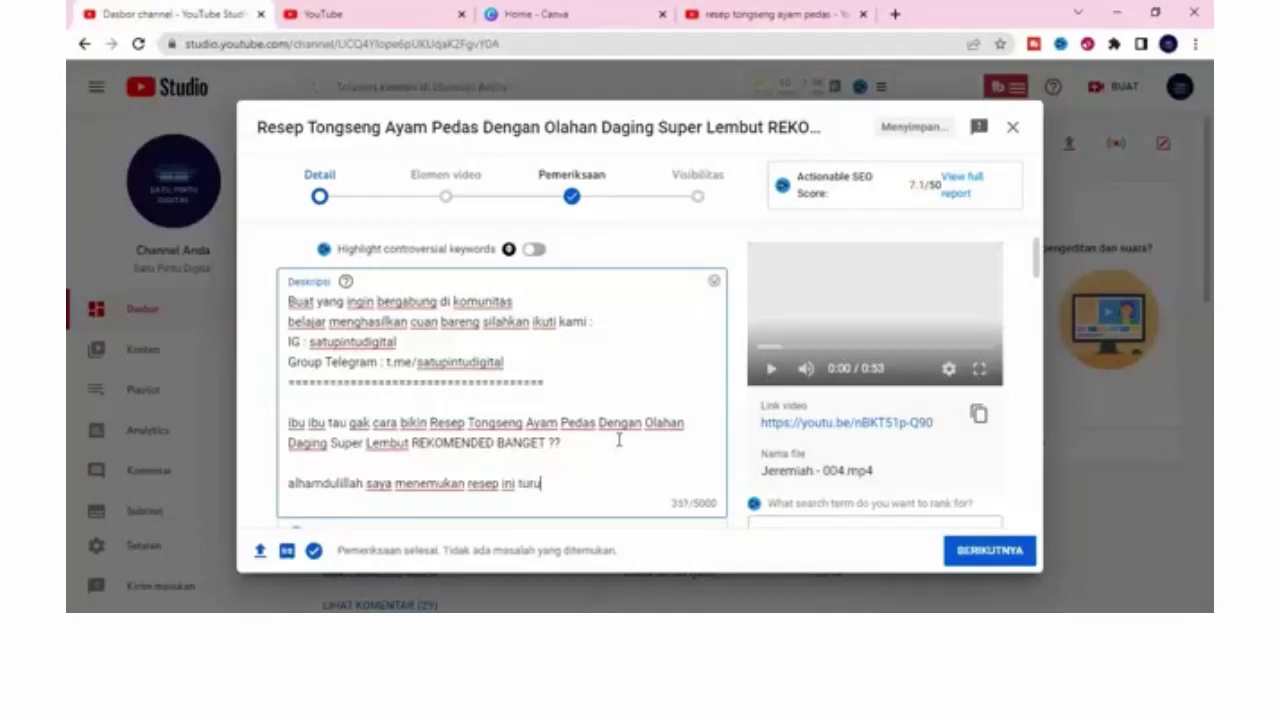
text(n temurun d)
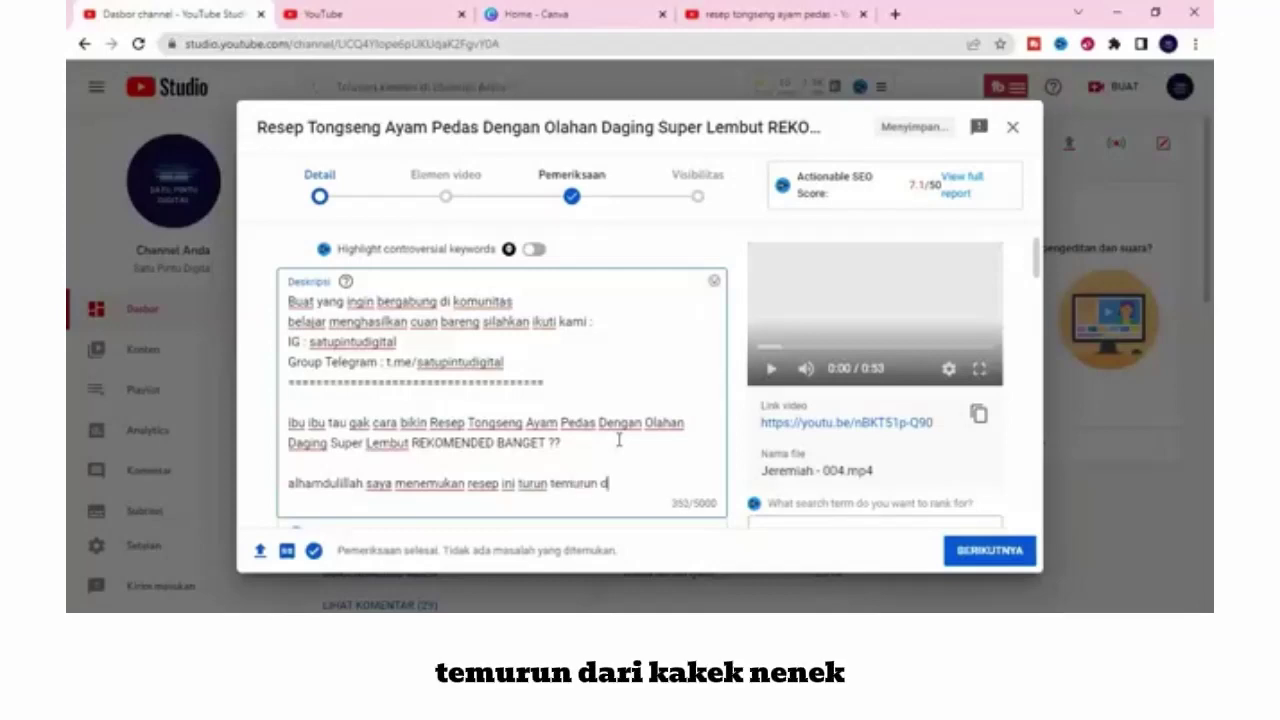
text(ari kakek nenek saya du)
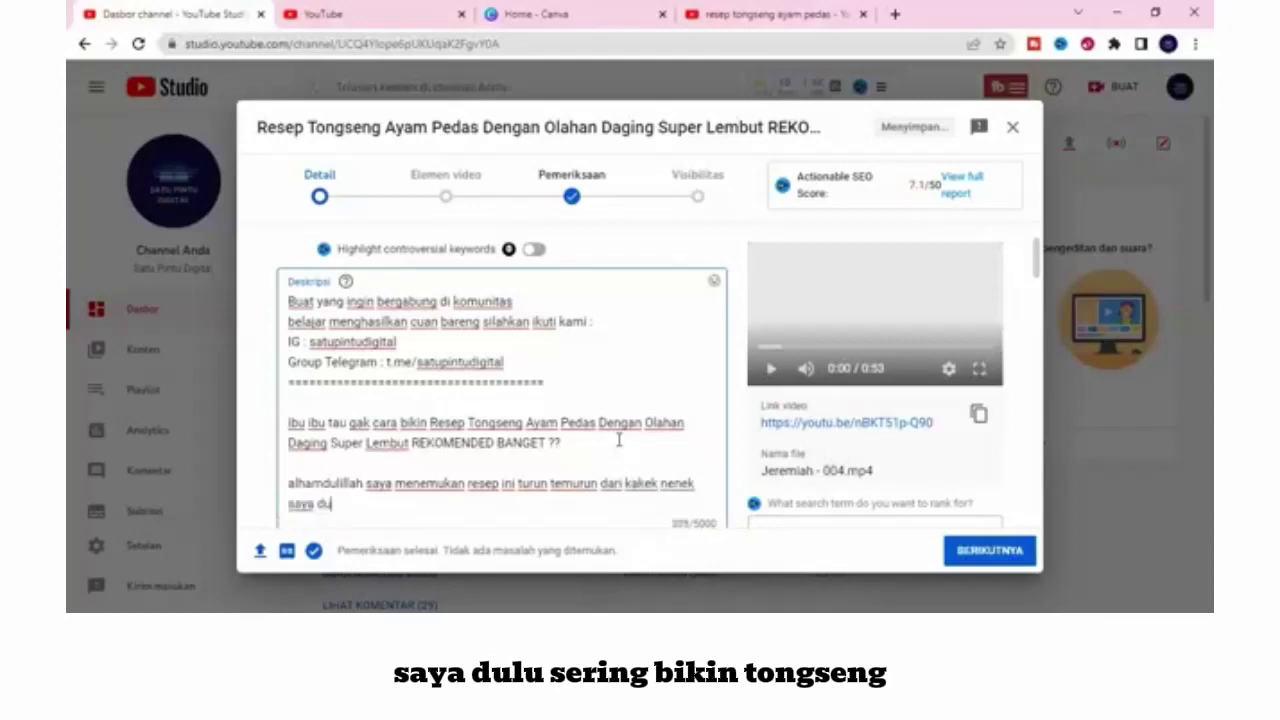
text(lu sering bikin tongs)
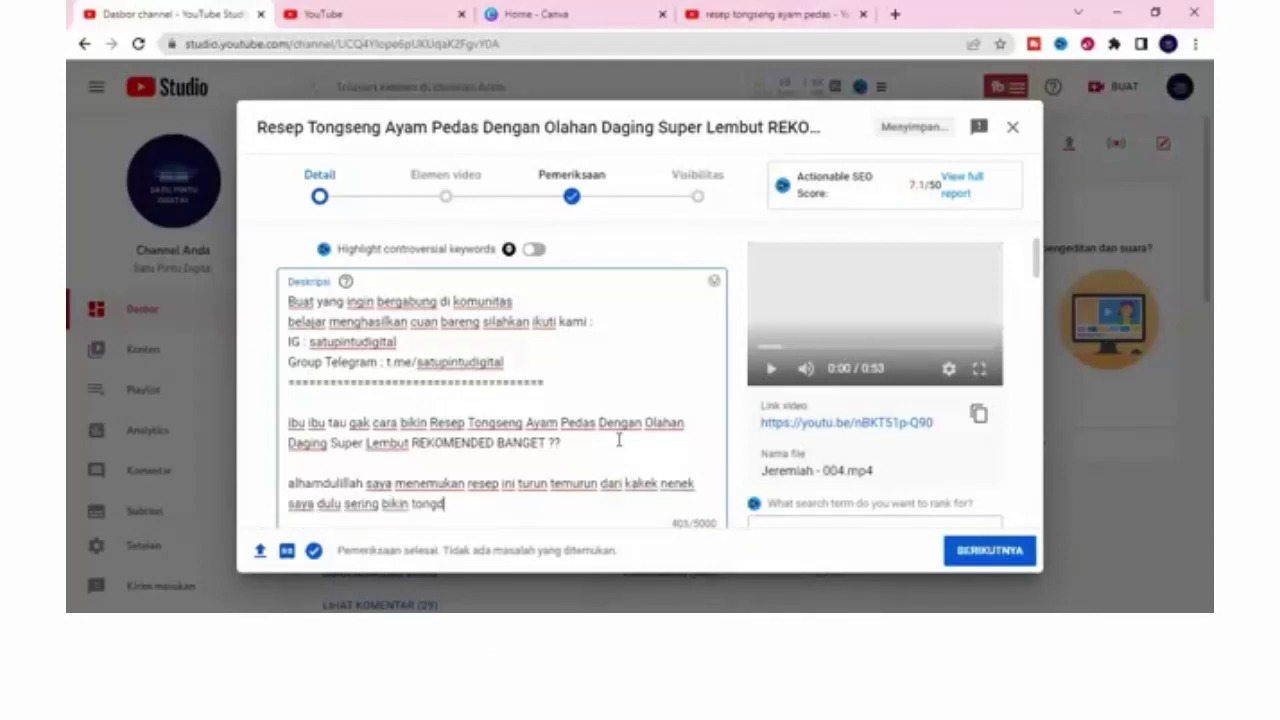
text(eng d)
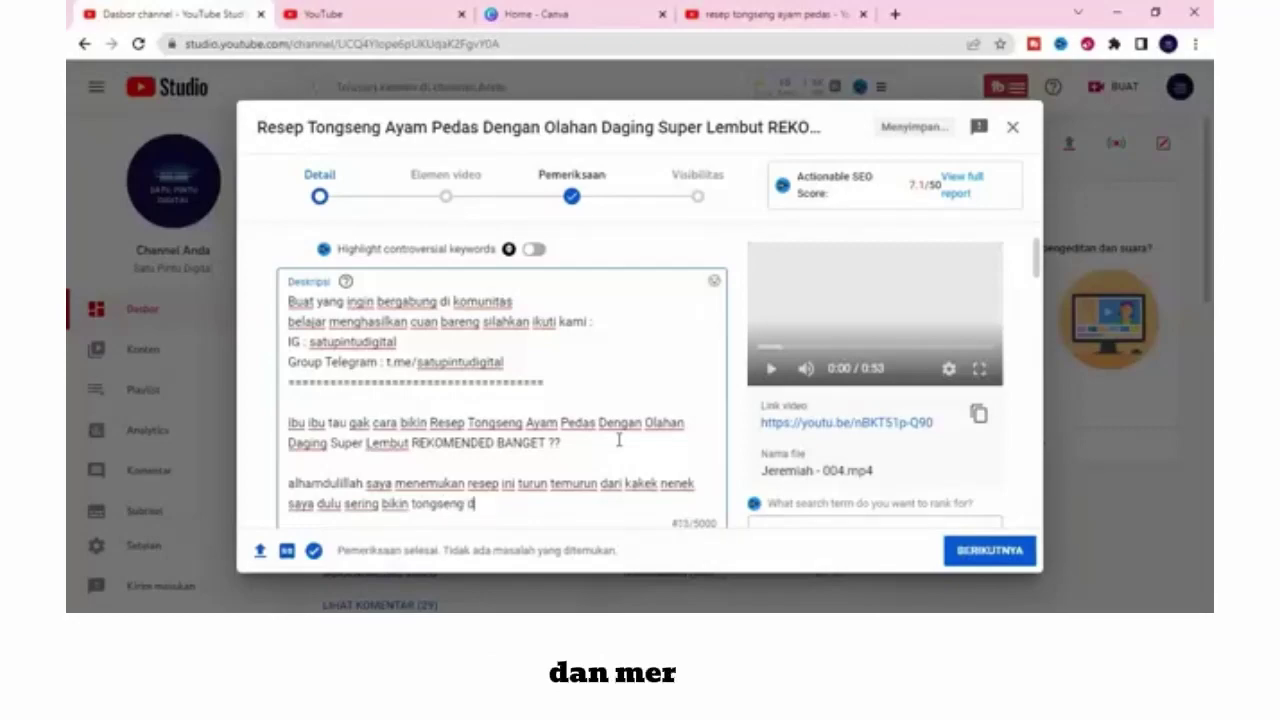
Step: Continue the paragraph with "dan mereka memang jualan di pinggir jalan, jadi nya saya ikutan membantu beliau untuk bisa jualan"
text(an mereka )
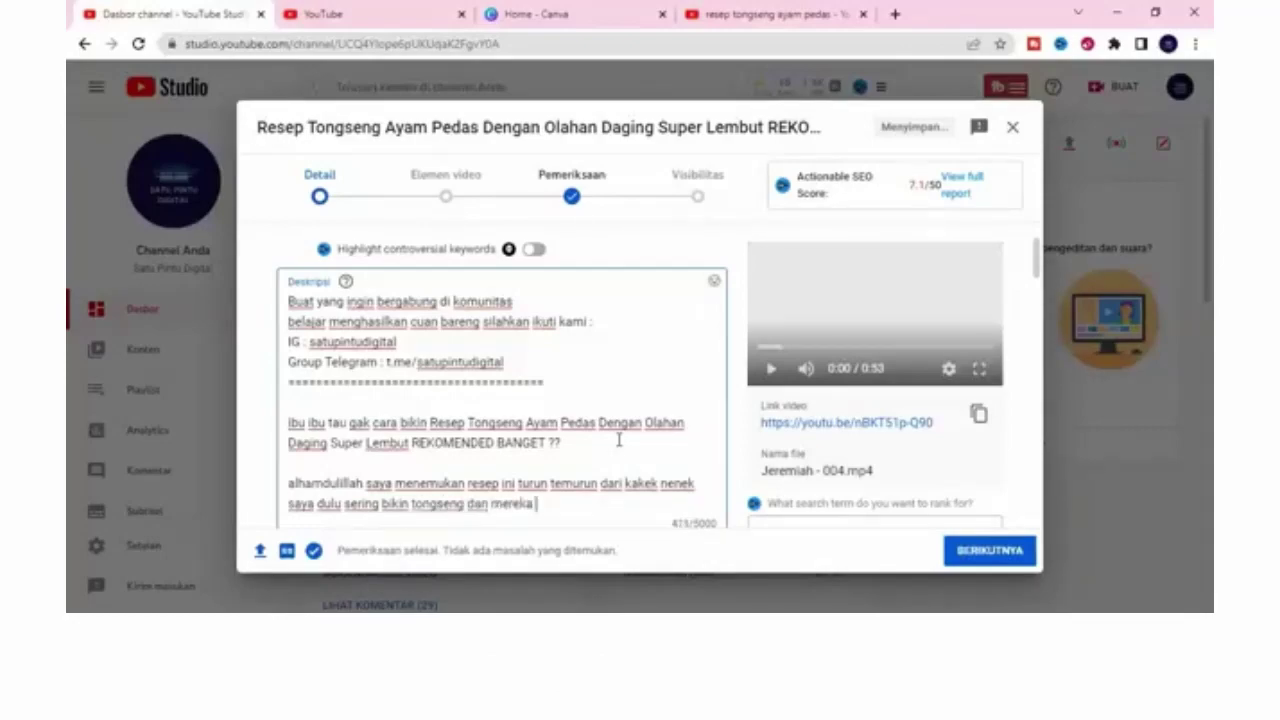
text(memang jua)
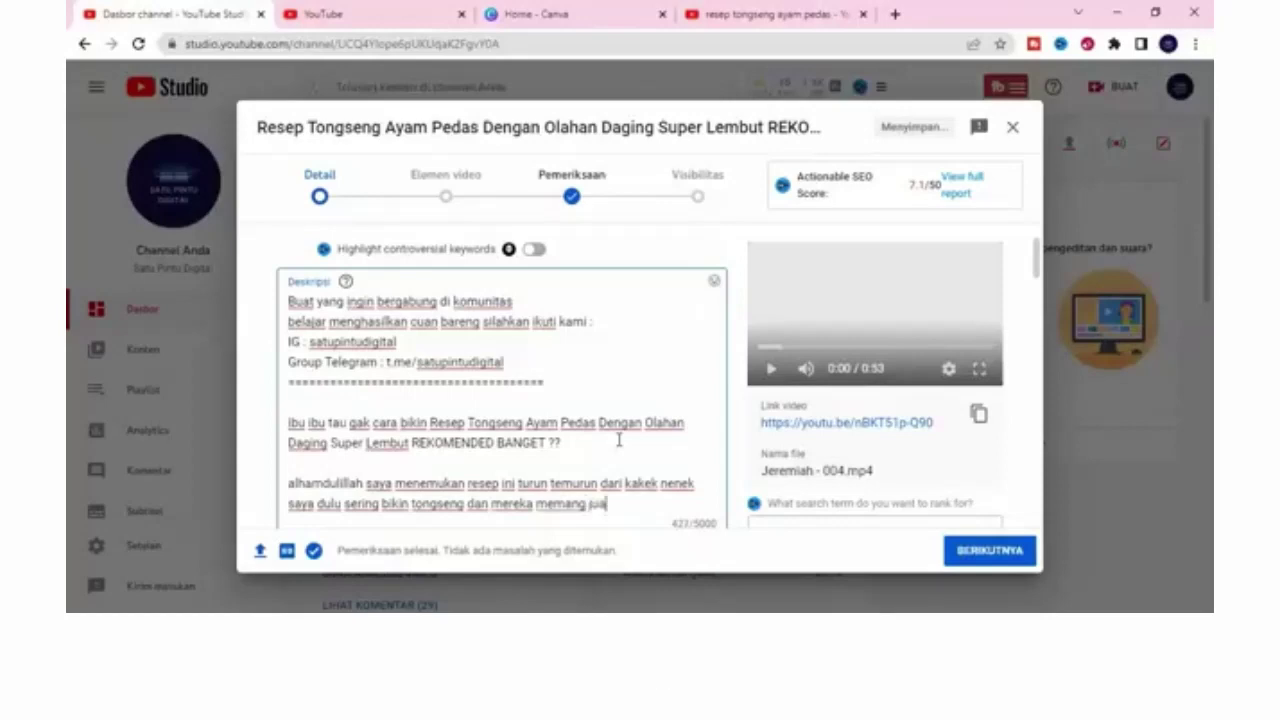
text(lan di pingg)
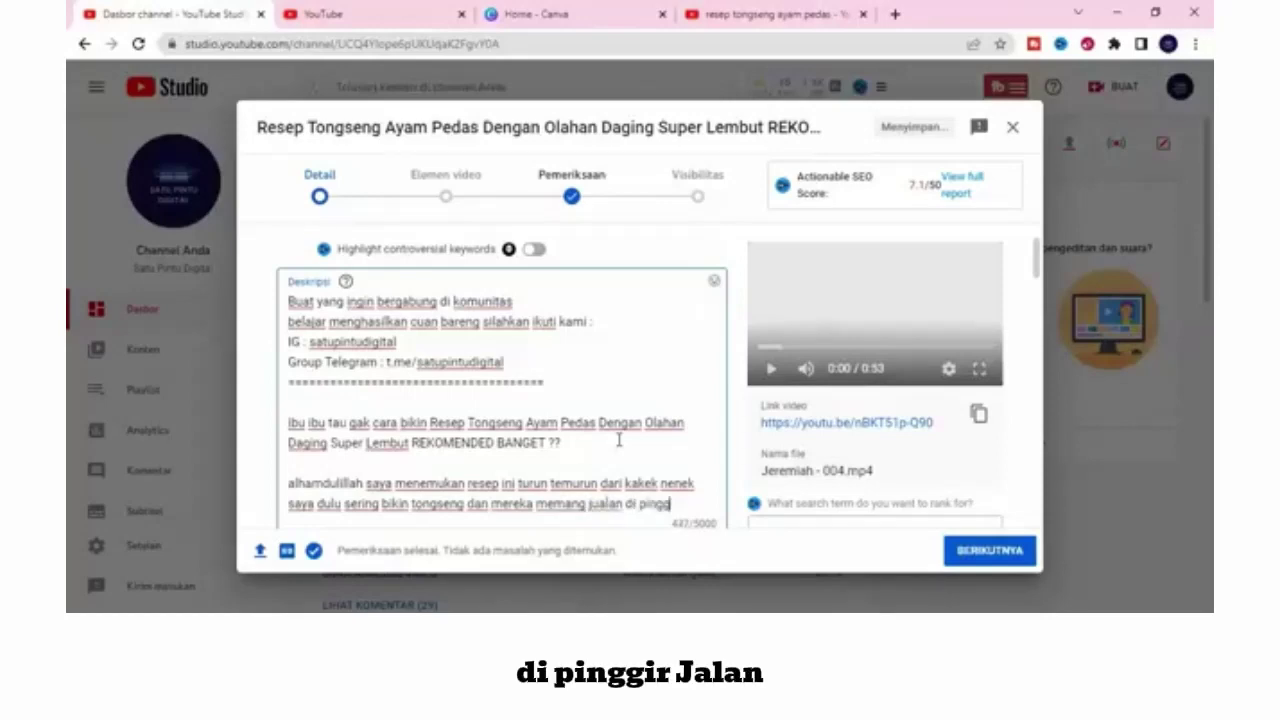
text(ir jalan.)
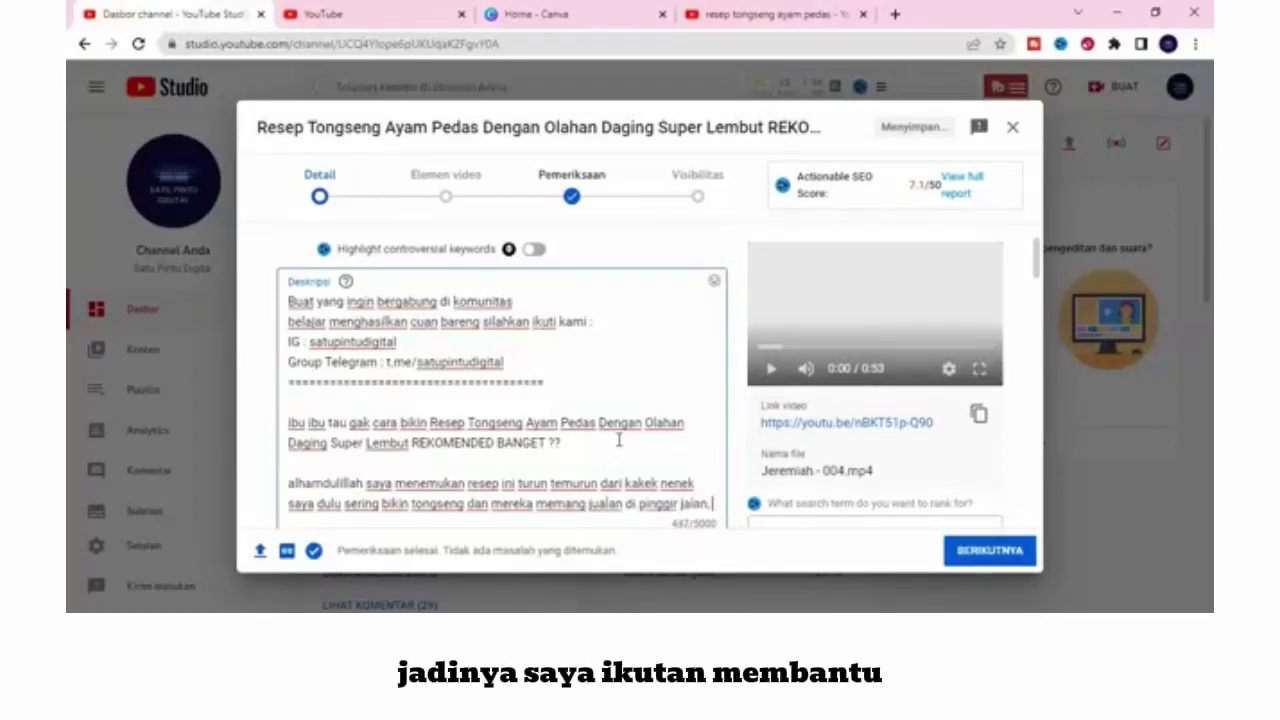
text( jadi nya say)
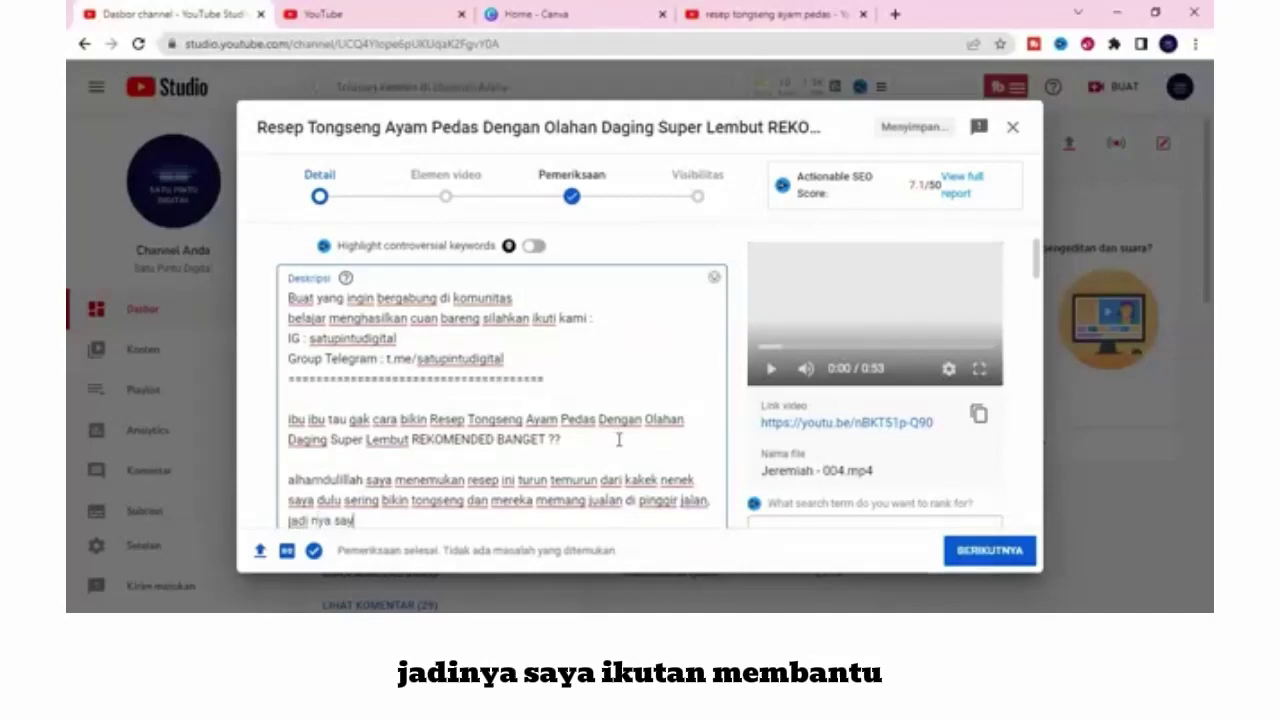
text(a ikutan m)
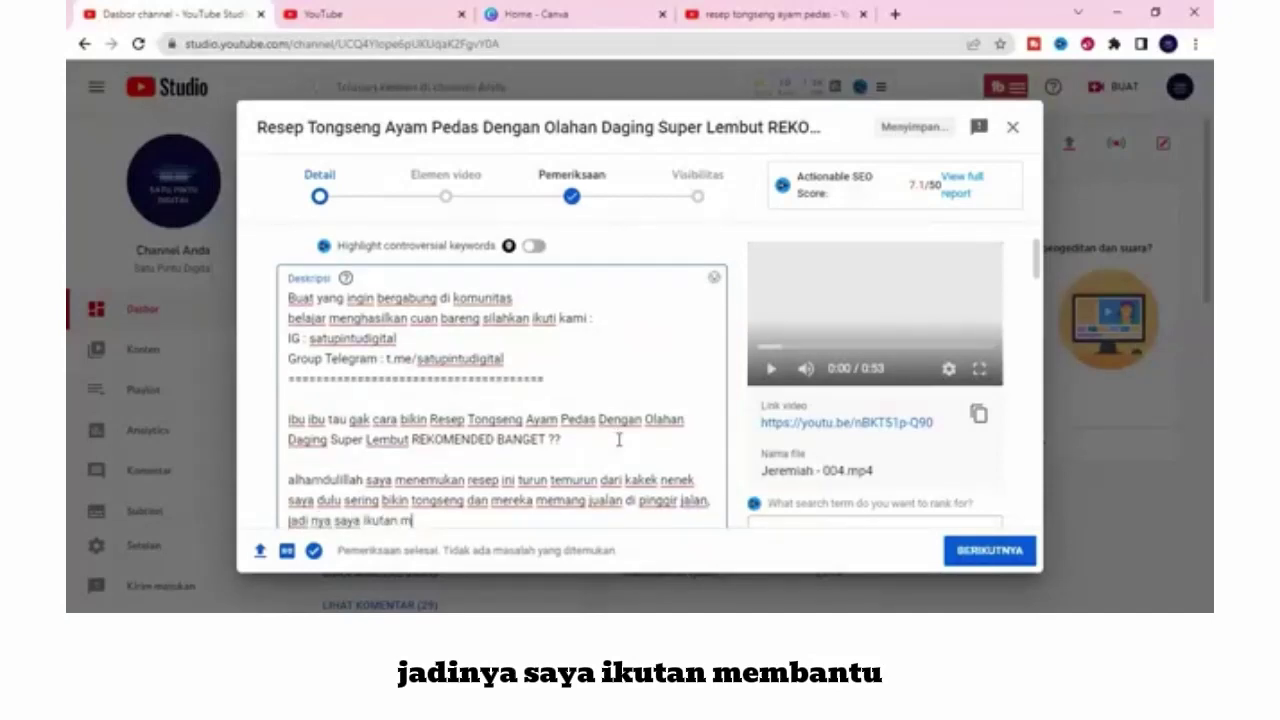
text(embantu)
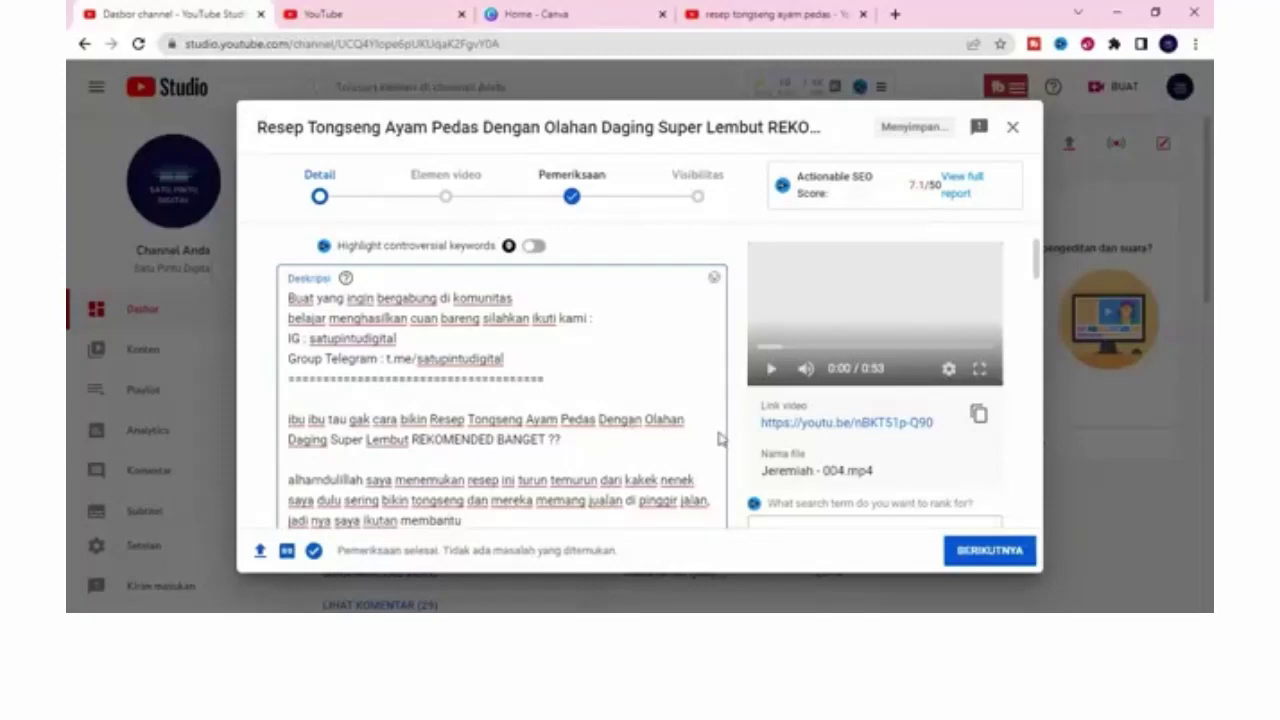
scroll(740, 422, down, 2)
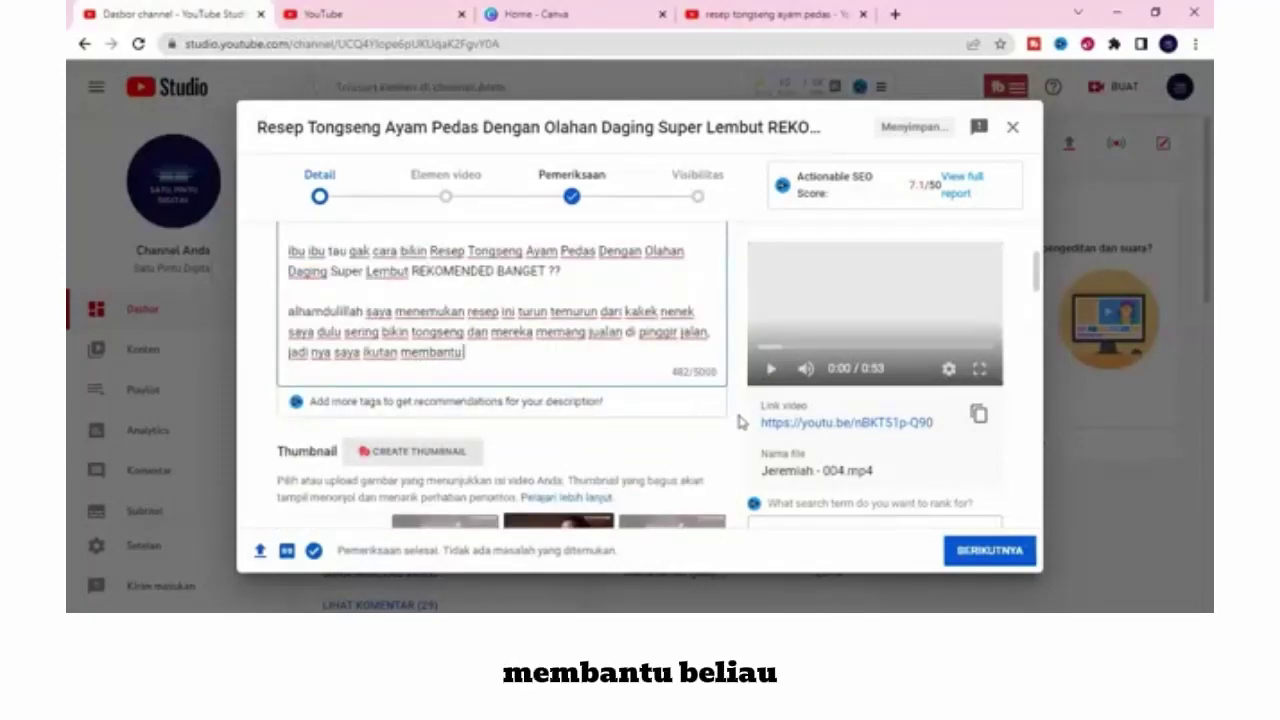
text(beliau)
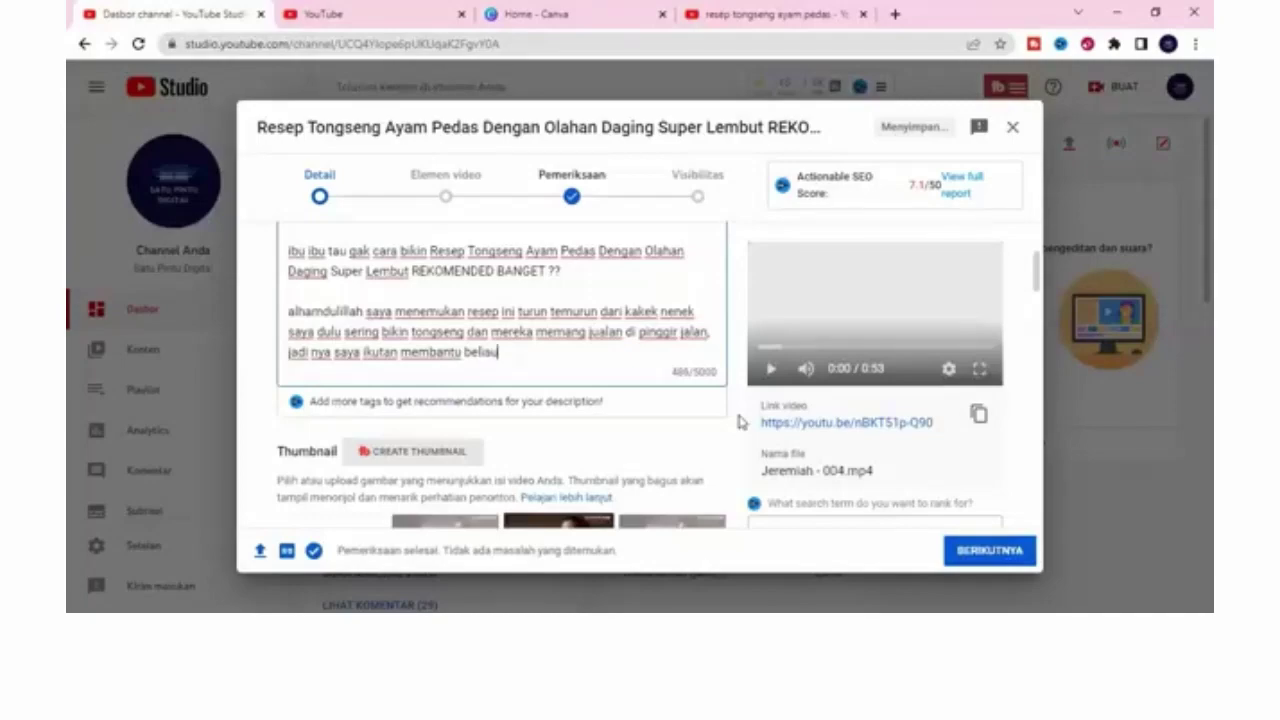
text( untuk bisa jual)
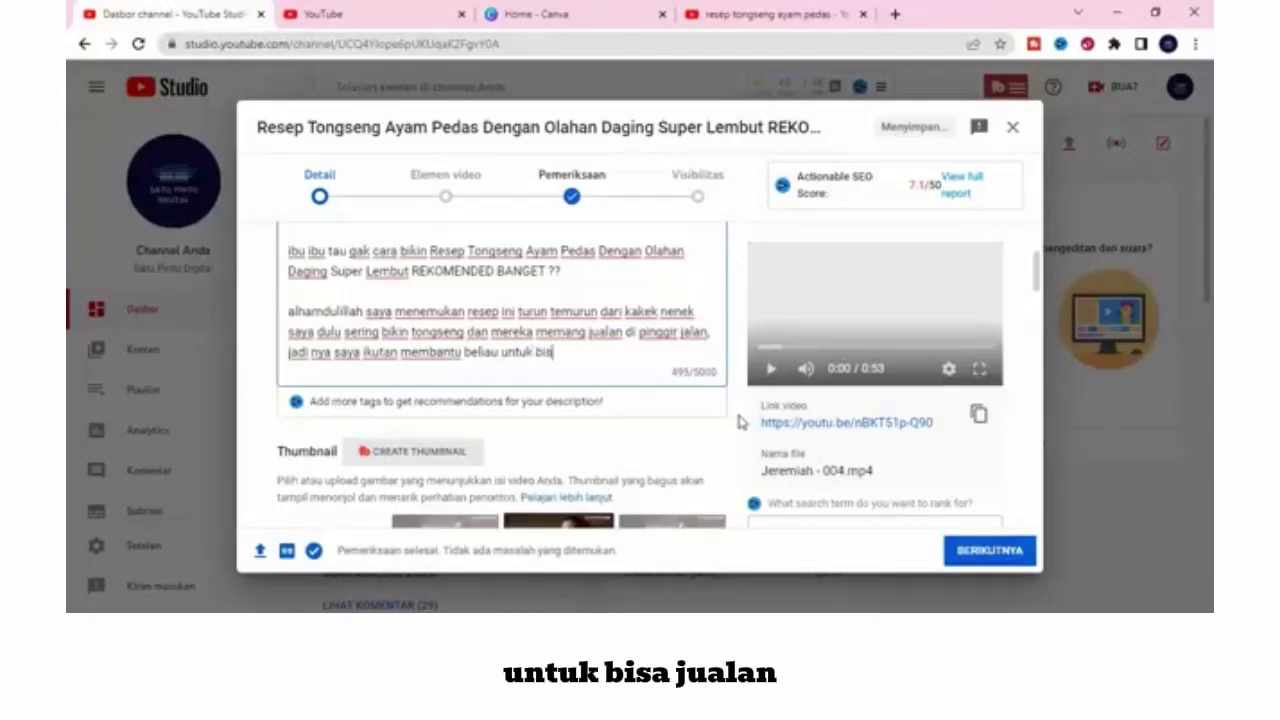
text(an)
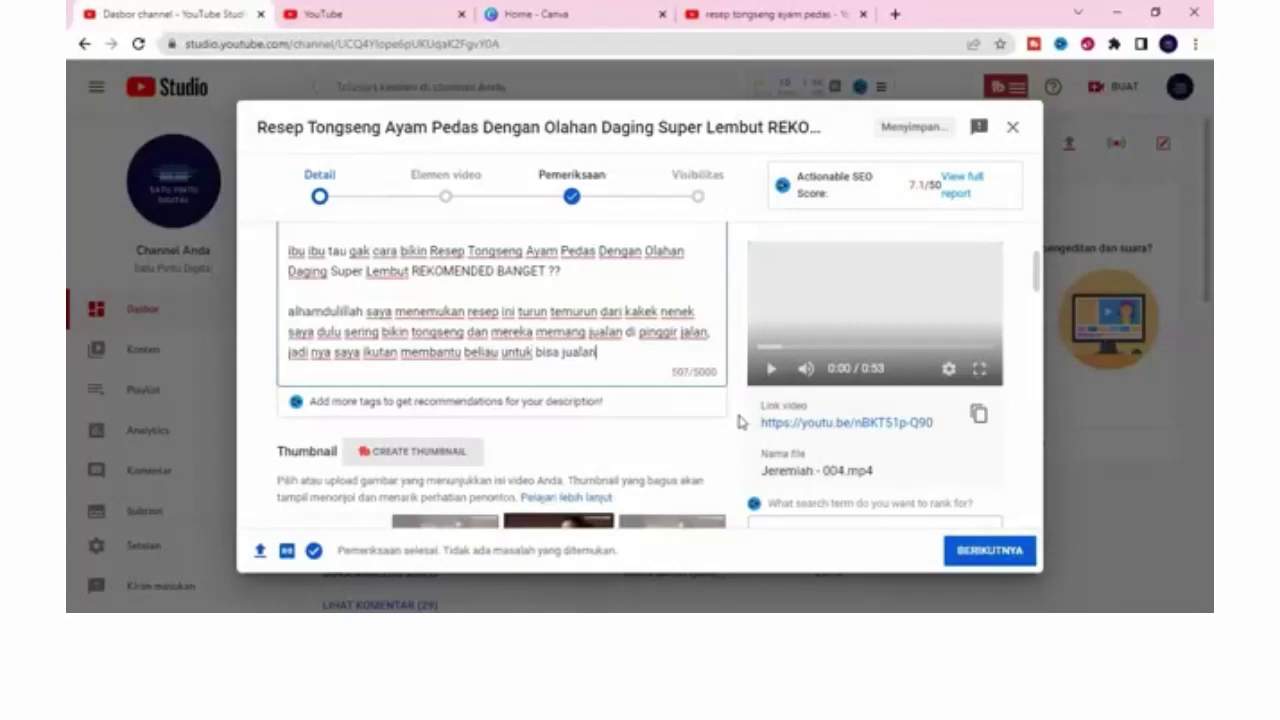
Step: Finish the description's recipe story paragraph with "dan emang jualan tongseng nya laris banget."
text( dan emang)
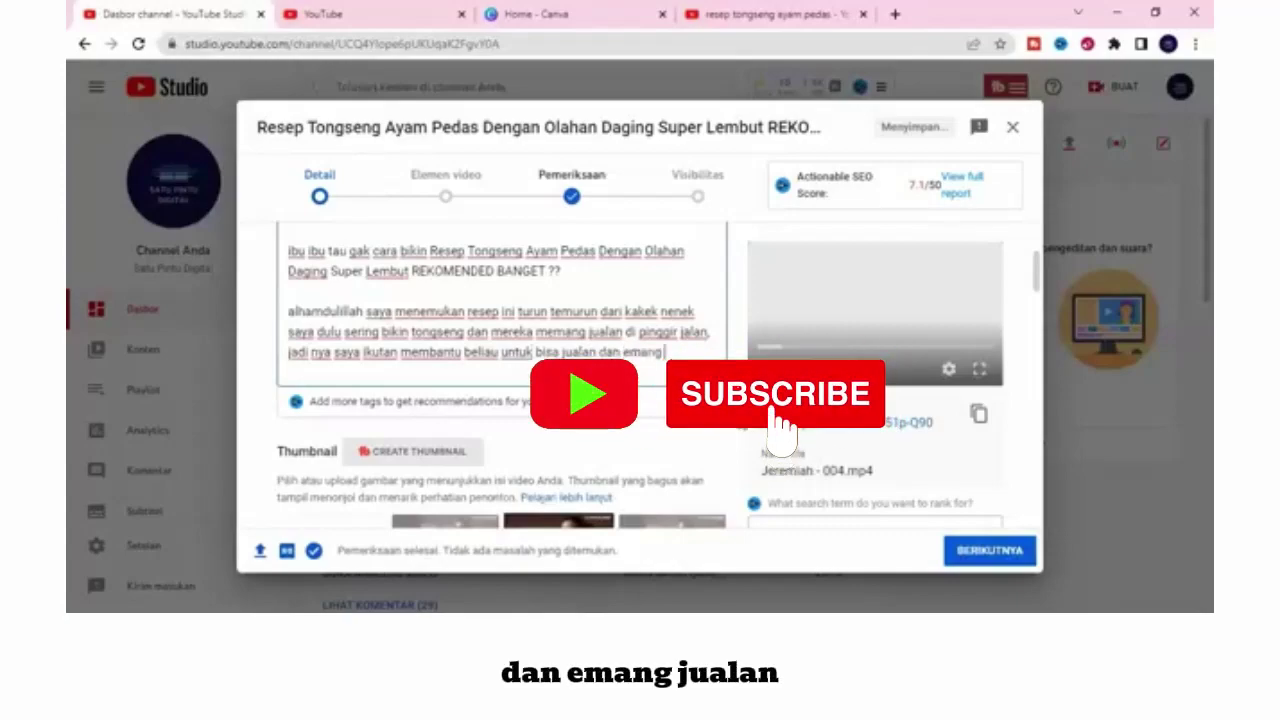
text( juaan)
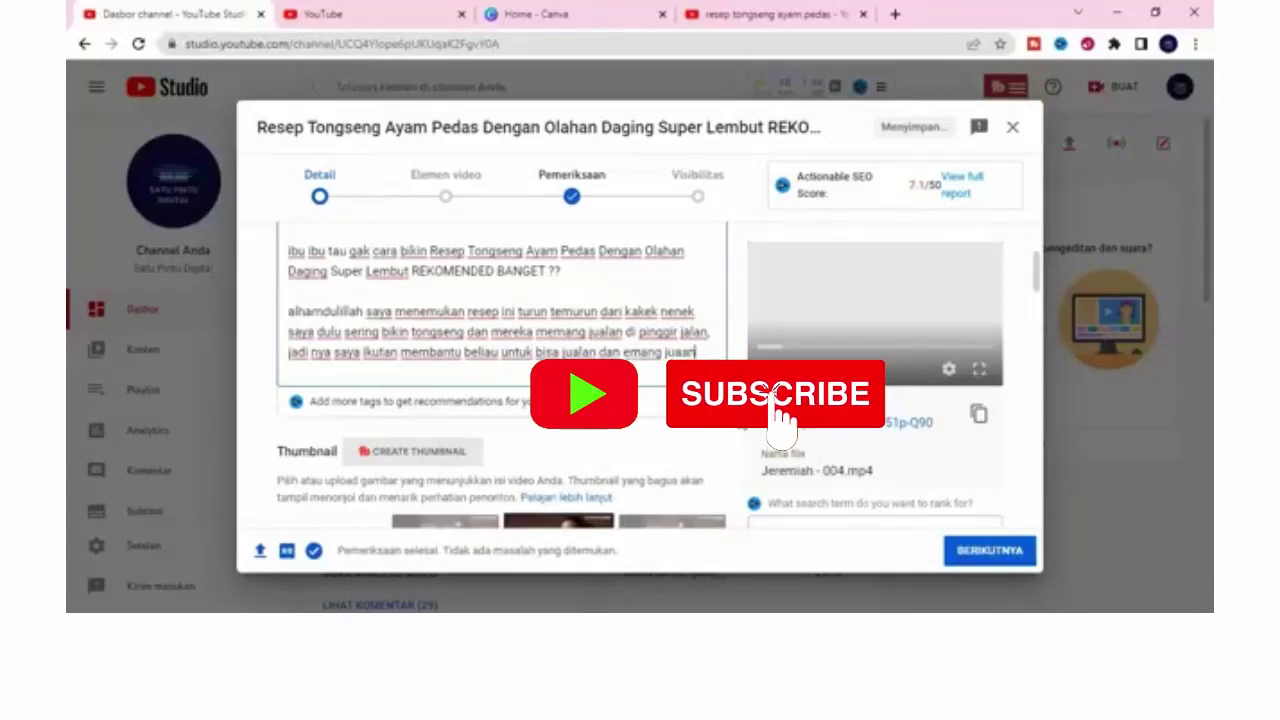
key(BackSpace)
key(BackSpace)
text(lan t)
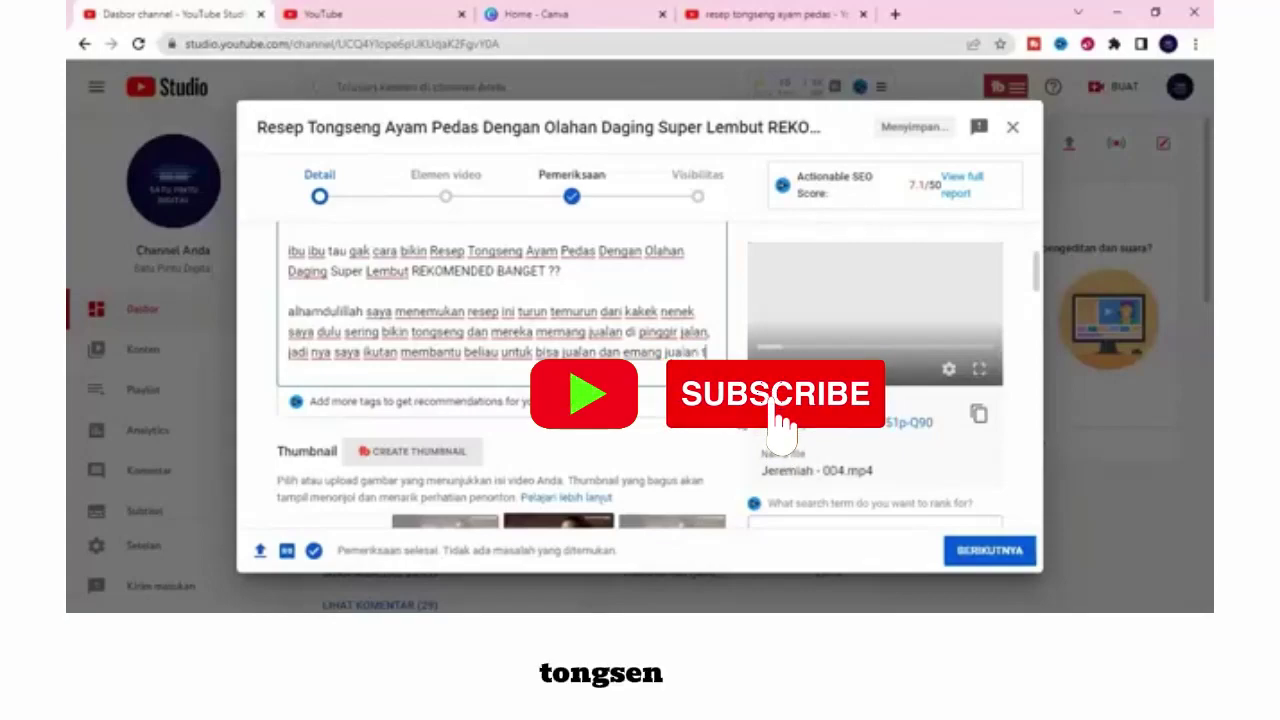
text(ongseng n)
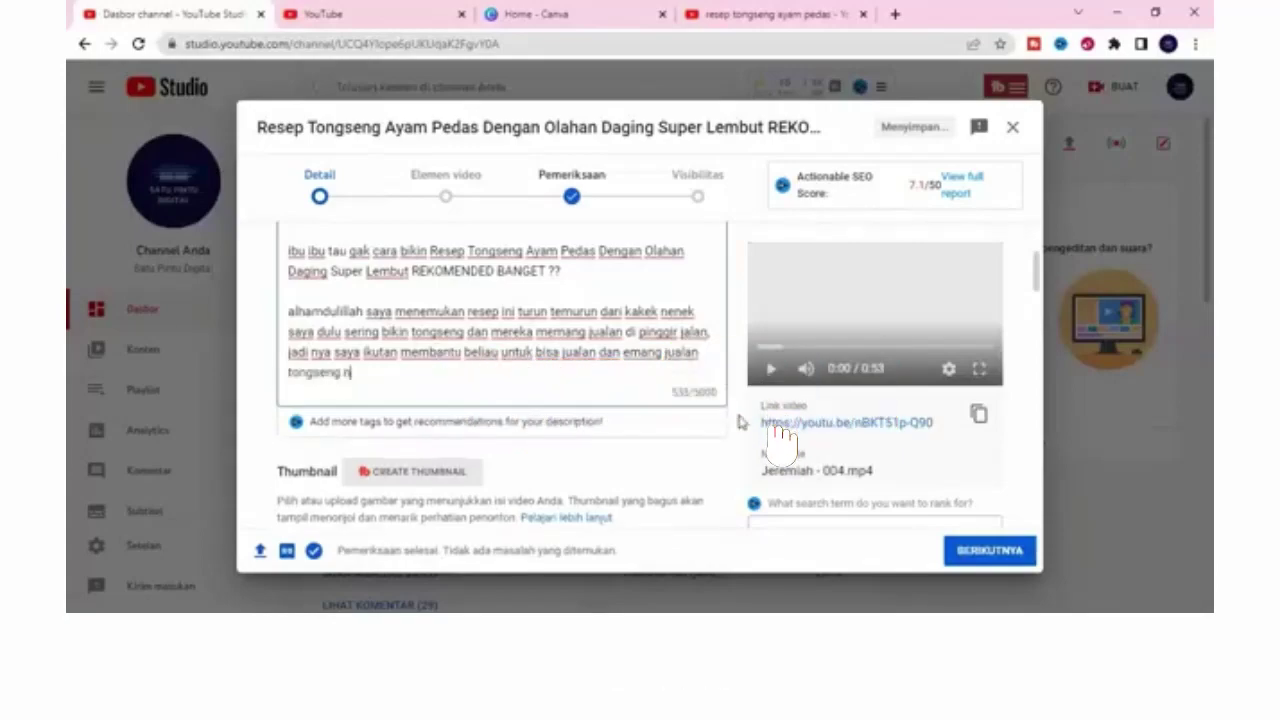
text(ya laris bange)
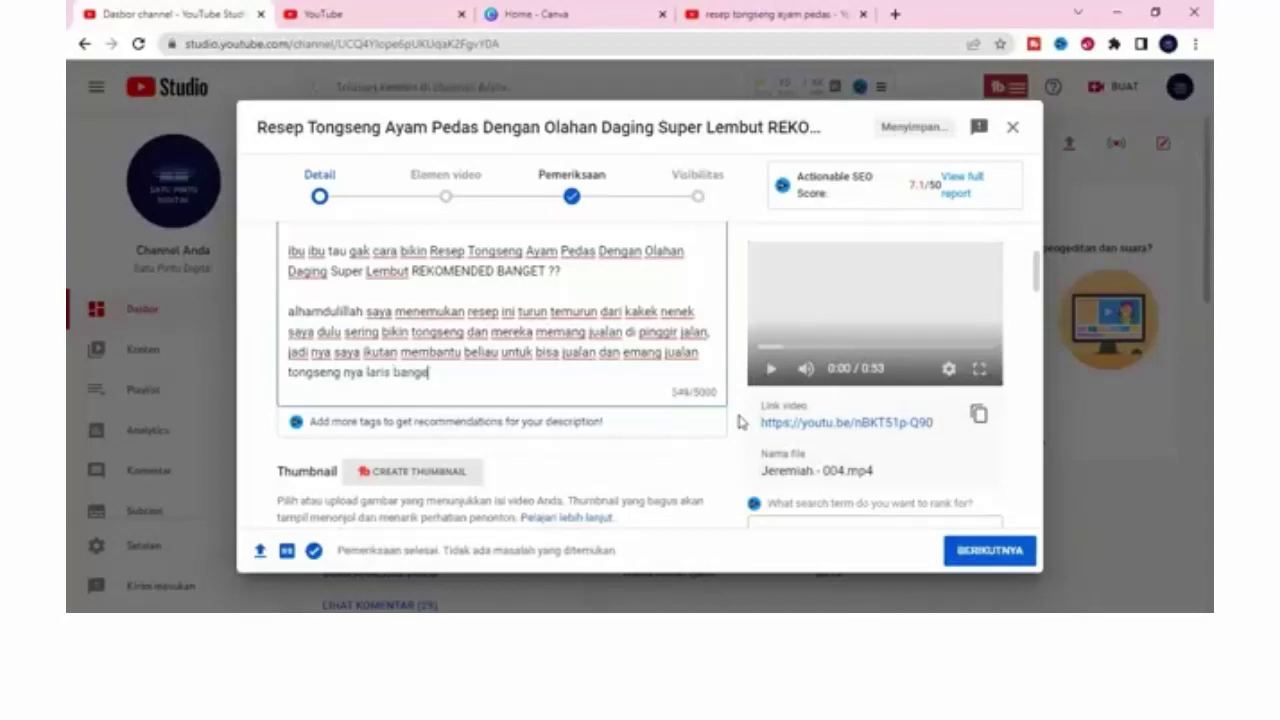
text(t)
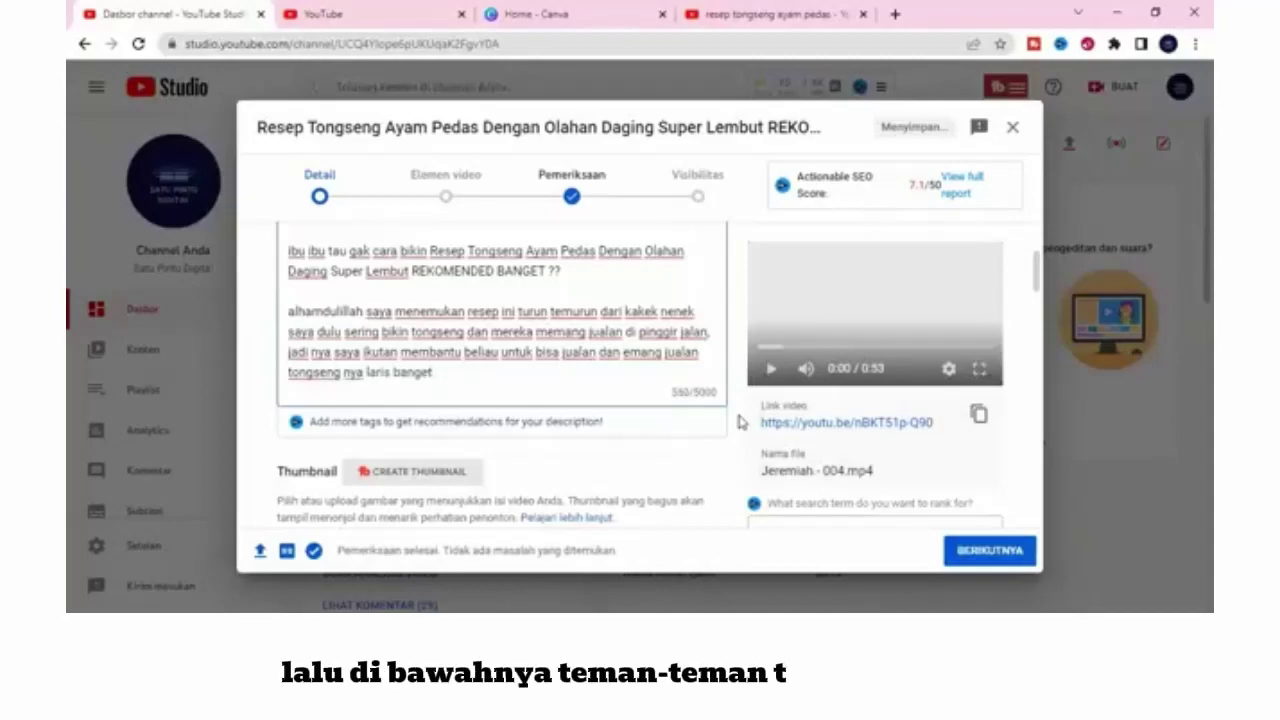
Step: Add a "Tags :" line below the story paragraph and leave an empty line beneath it
key(Return)
key(Return)
text(T)
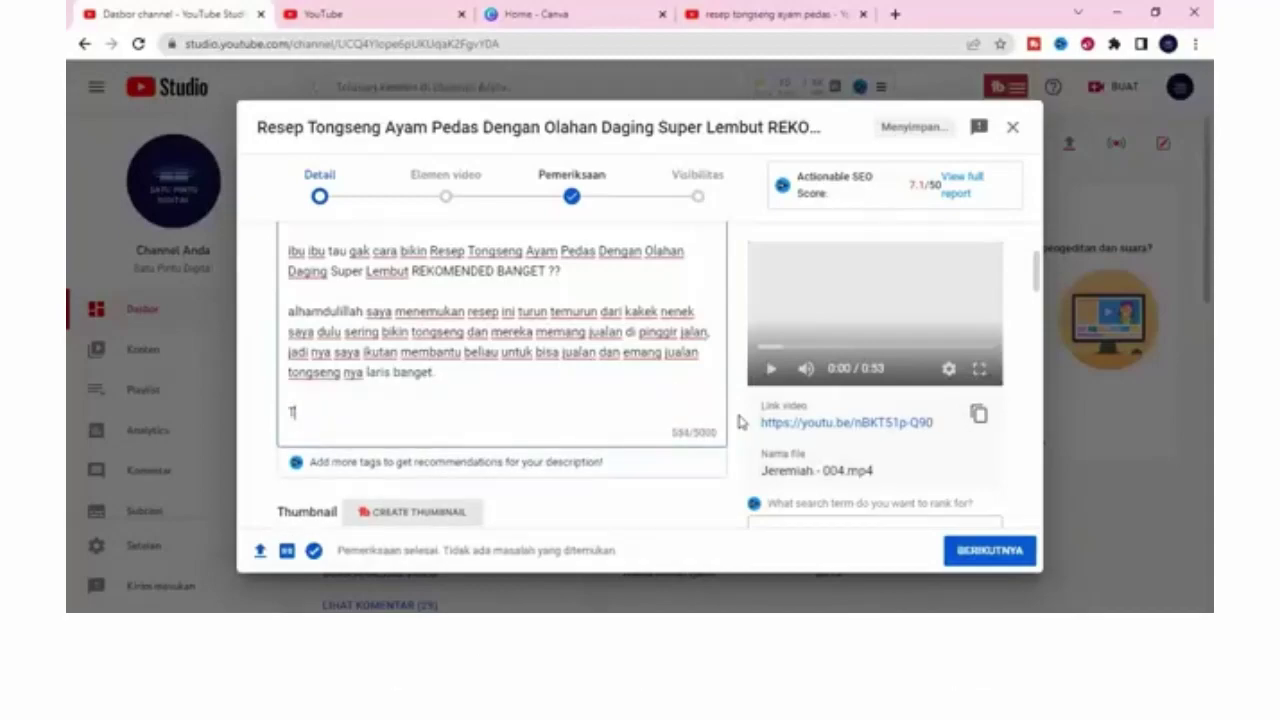
text(ags :)
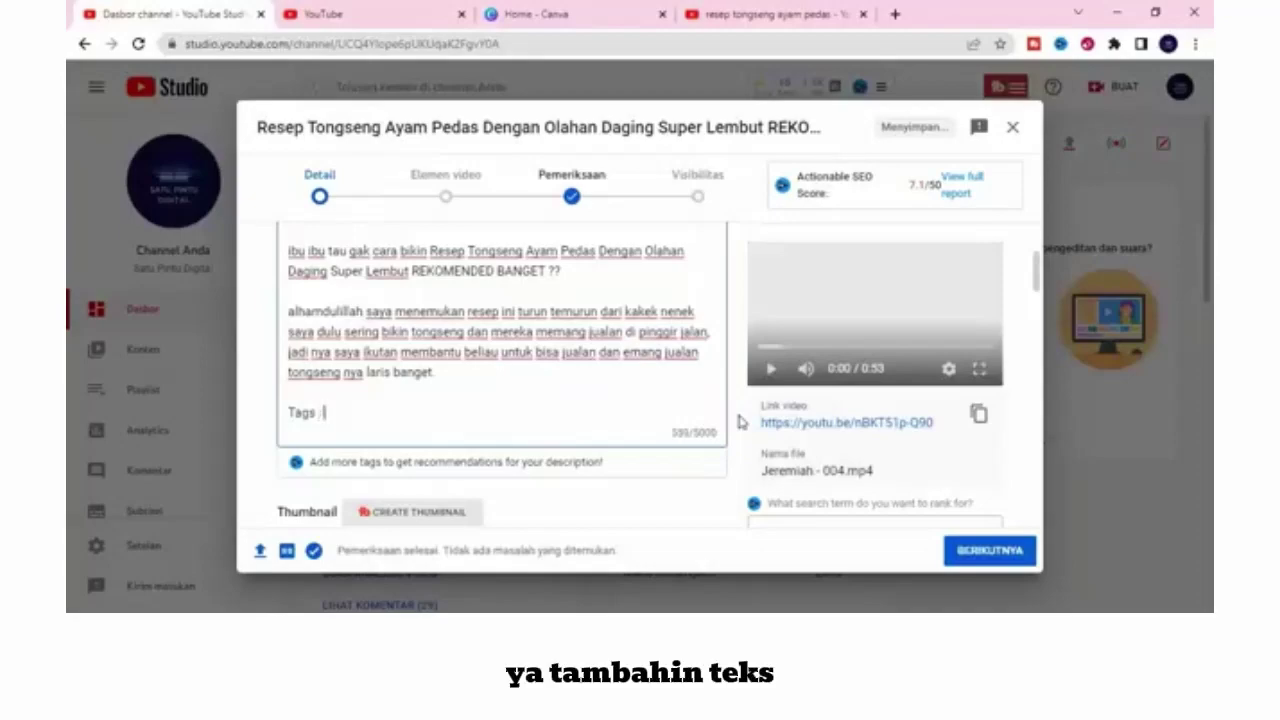
key(Return)
key(Return)
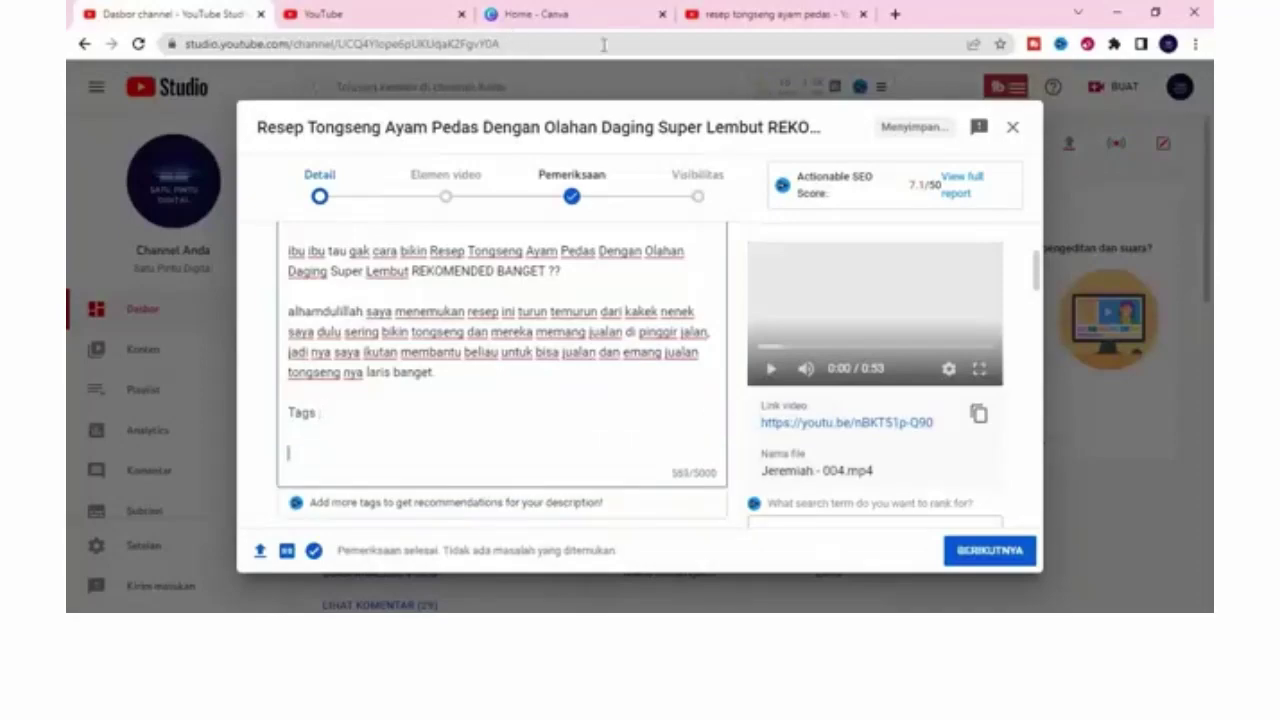
Step: Copy the tags of the DAPUR A2 tongseng ayam video from the YouTube search results and paste them below "Tags :" in the description
click(722, 17)
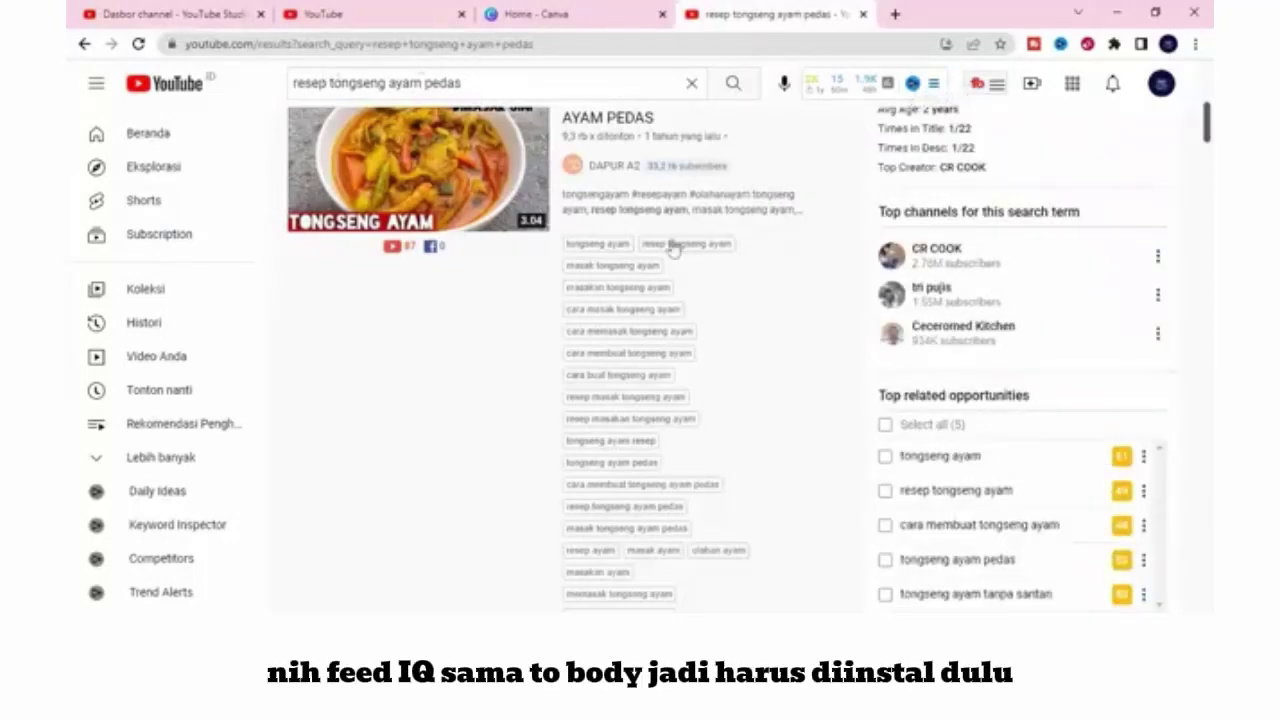
click(195, 17)
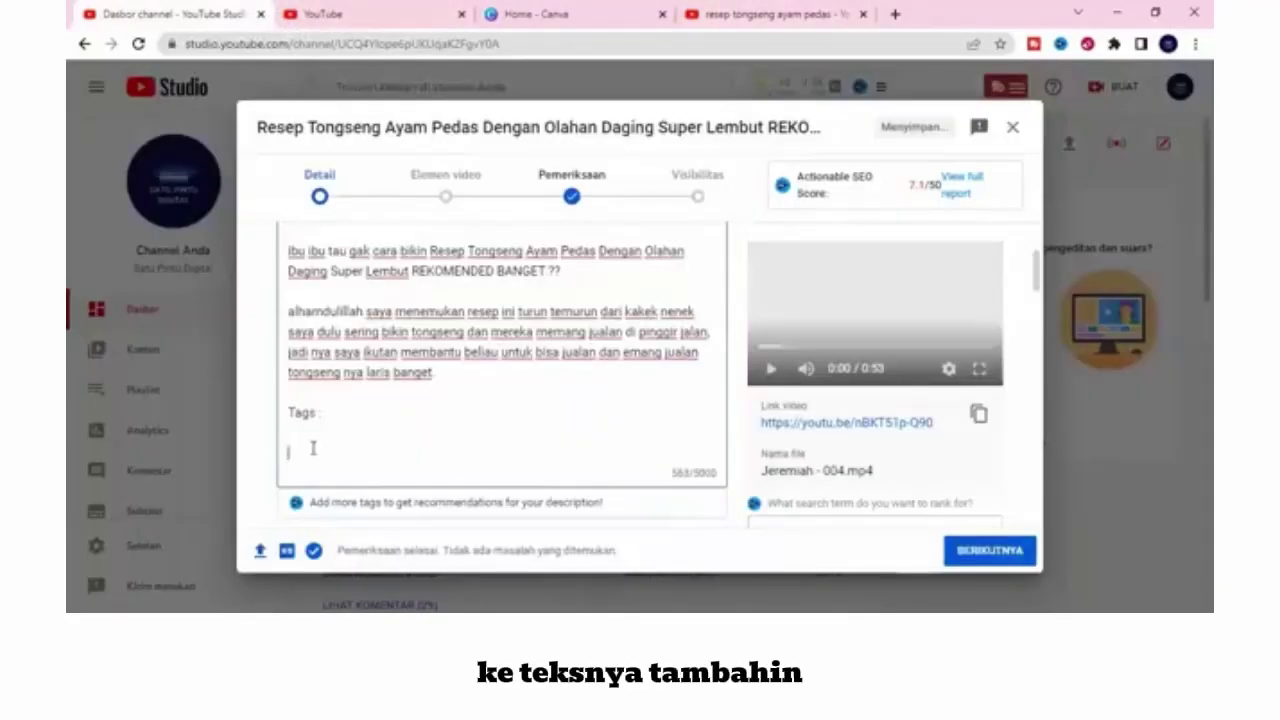
key(ctrl+v)
scroll(587, 390, down, 1)
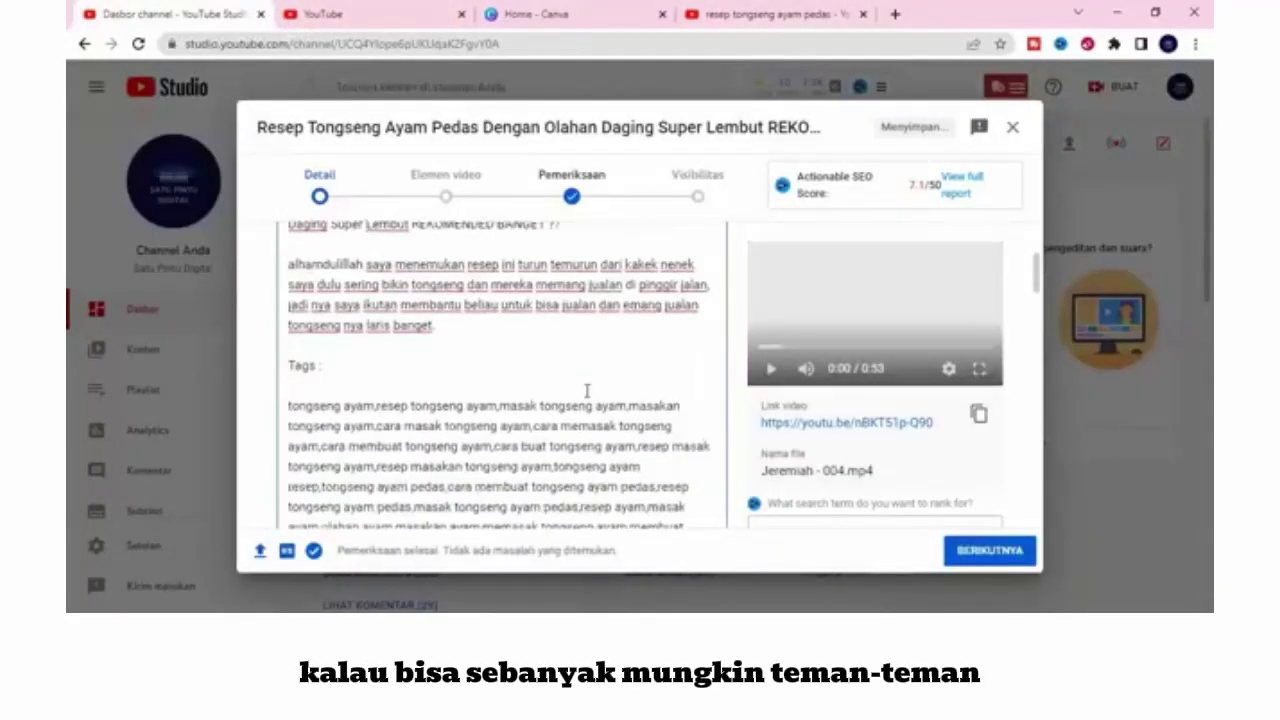
scroll(570, 397, down, 5)
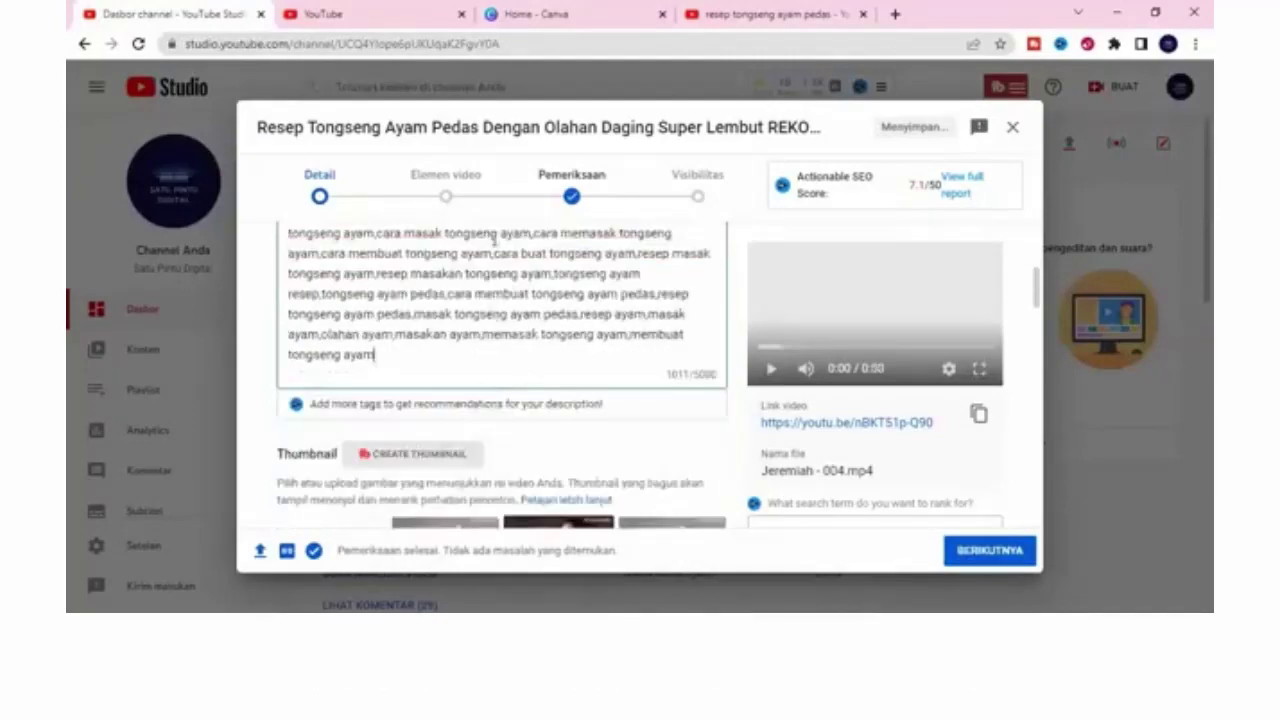
Step: Look through the tags of further videos in the YouTube search results, and return to the video description
key(ctrl+4)
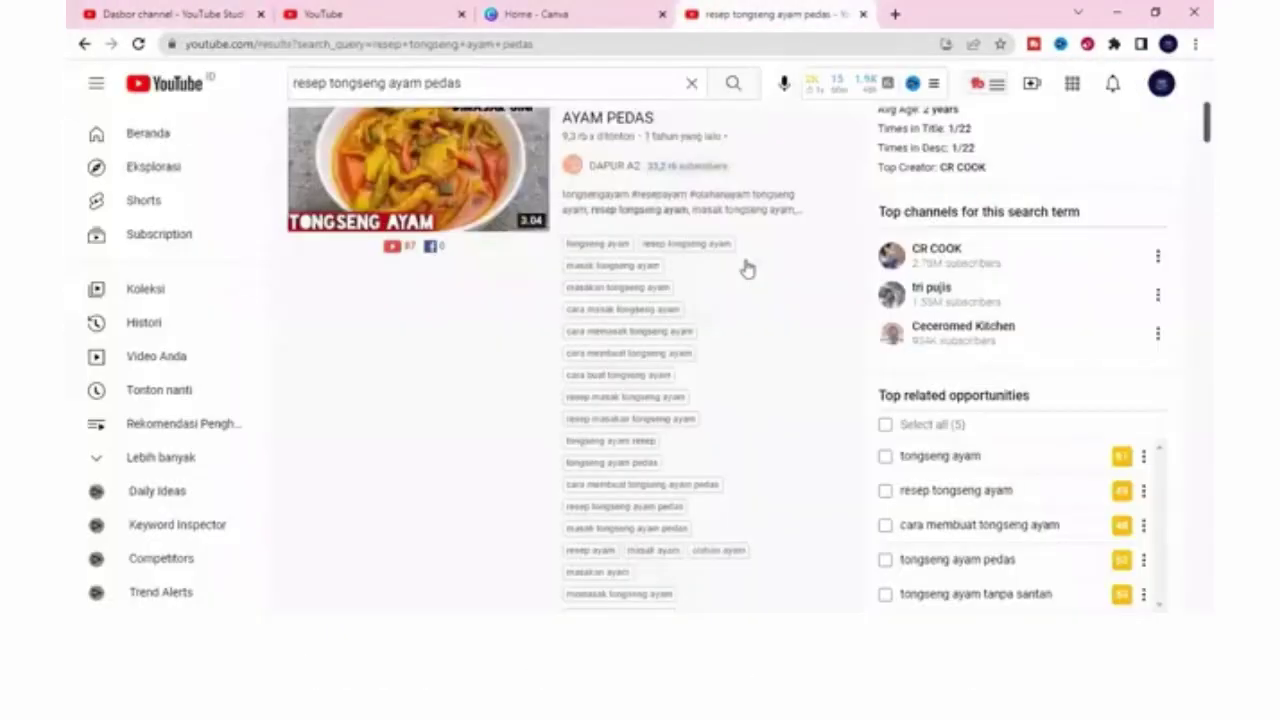
scroll(748, 265, down, 5)
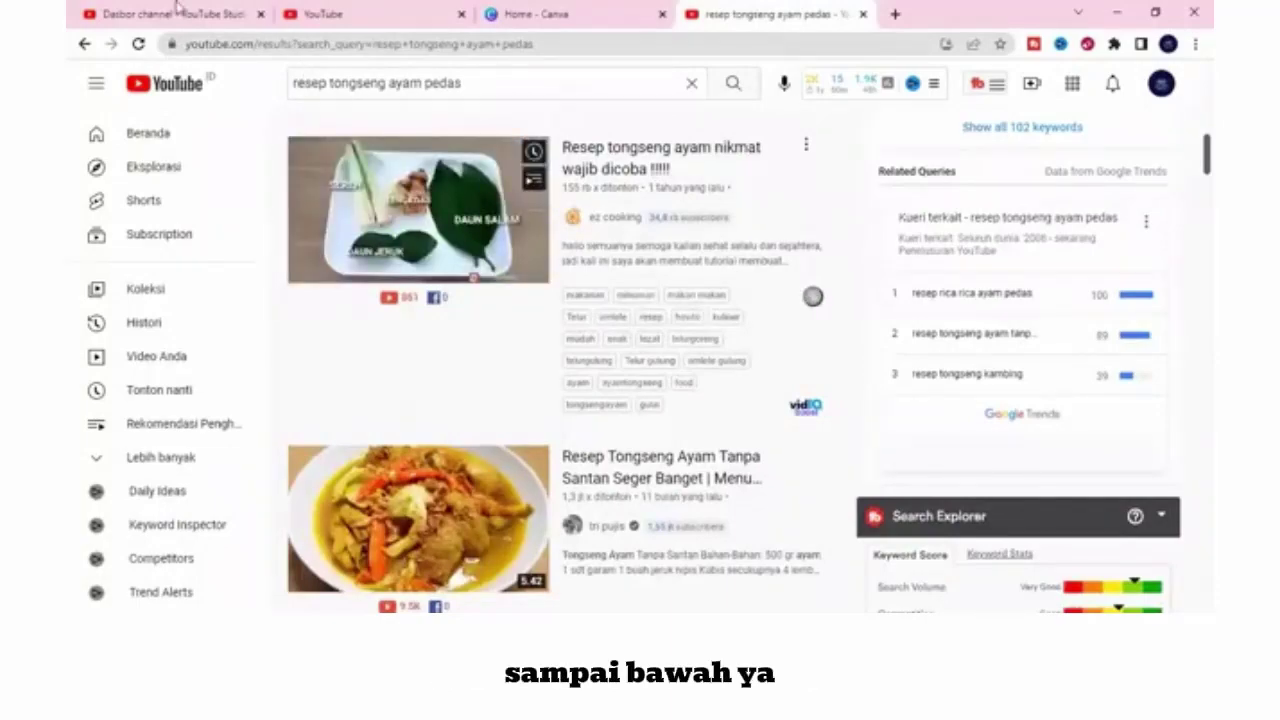
key(ctrl+1)
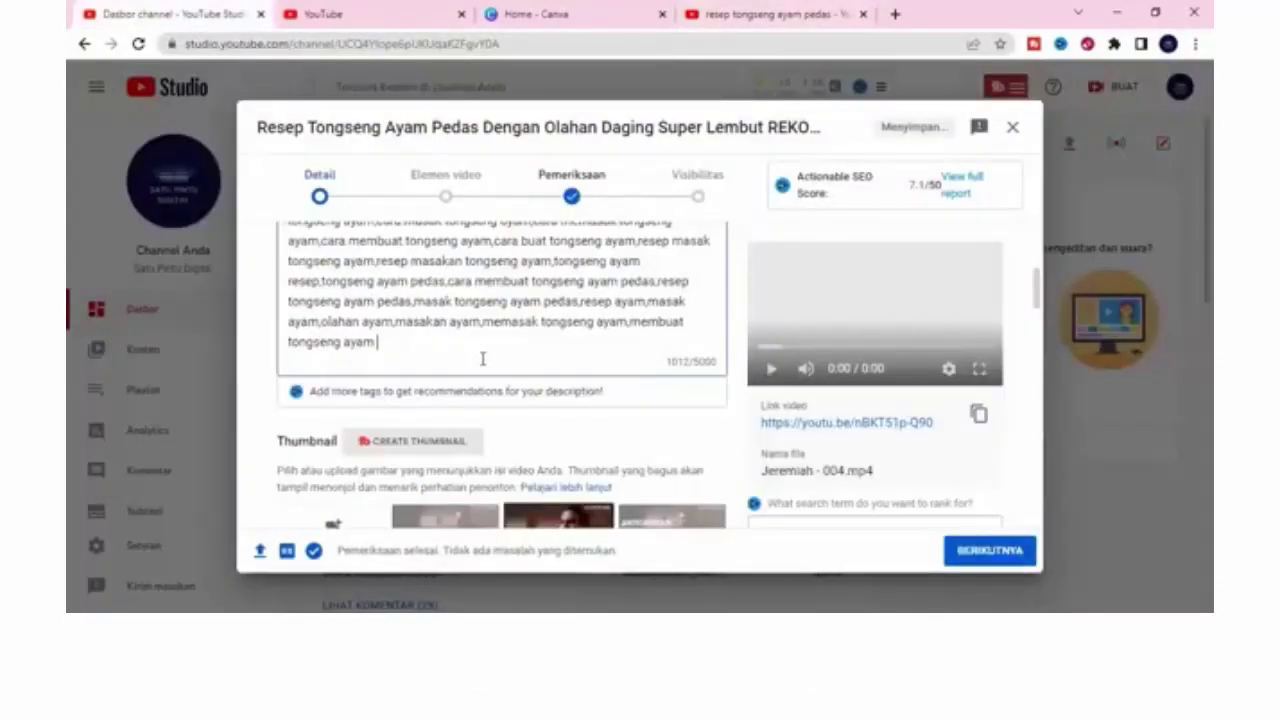
Step: Append the tags of "Resep tongseng ayam nikmat wajib dicoba" and "TONGSENG AYAM I MENU BUKA PUASA ENAK GAMPANG" to the description's tag list
text(makanan,minuman,makan makan,Telur,omlete,resep,howto,kuliner,mudah,enak,lezat,telurgoreng,telurgulung,Telur gulung,omlete gulung,ayam,ayamtongseng,food,tongsengayam,gulai)
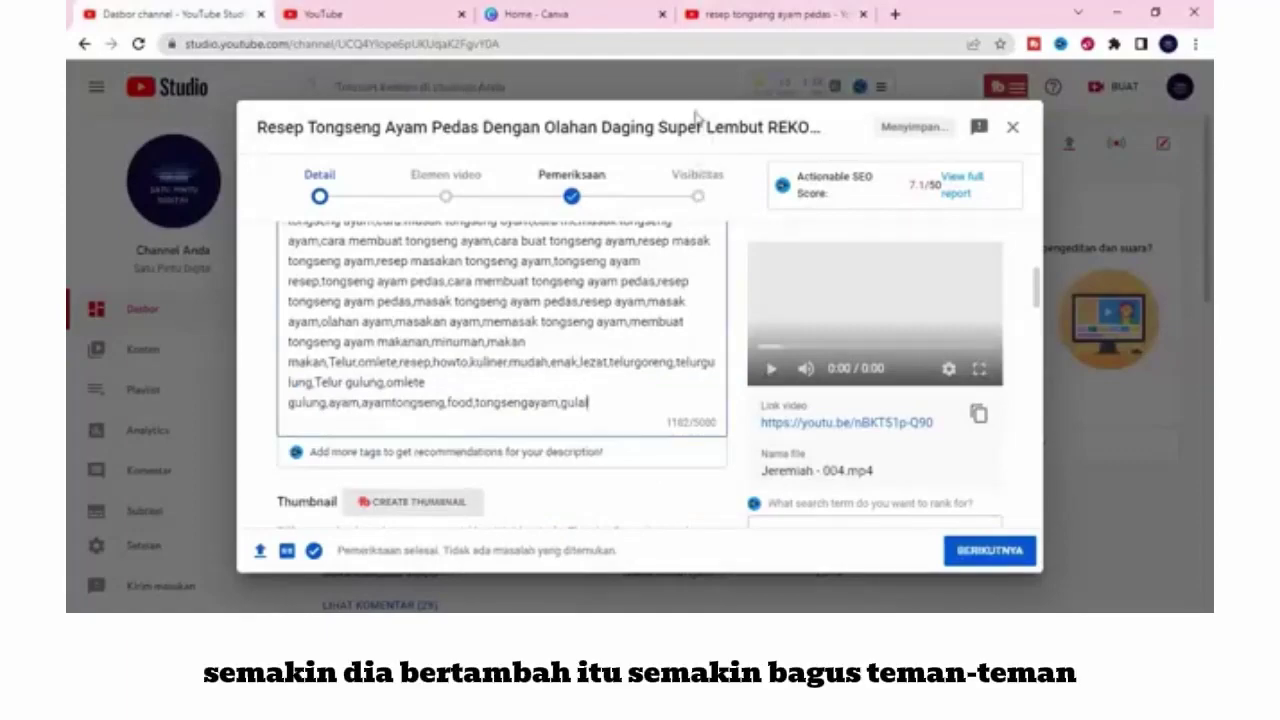
click(735, 16)
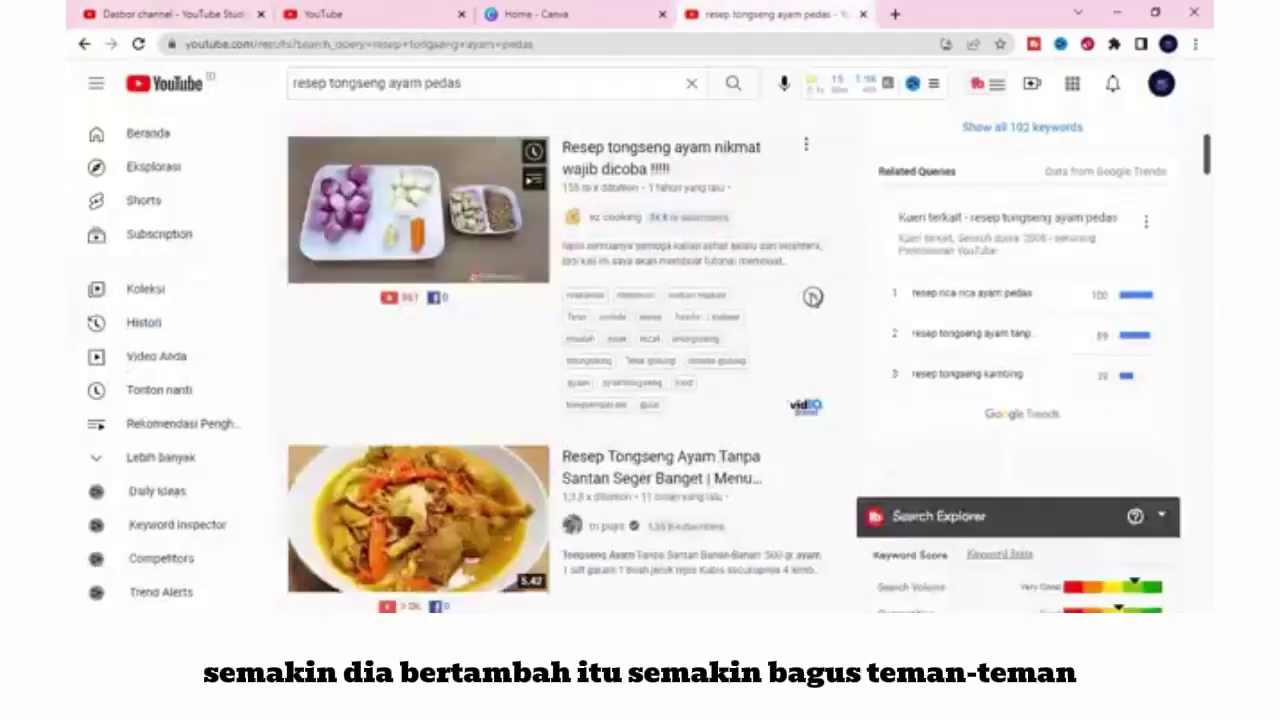
scroll(810, 298, down, 3)
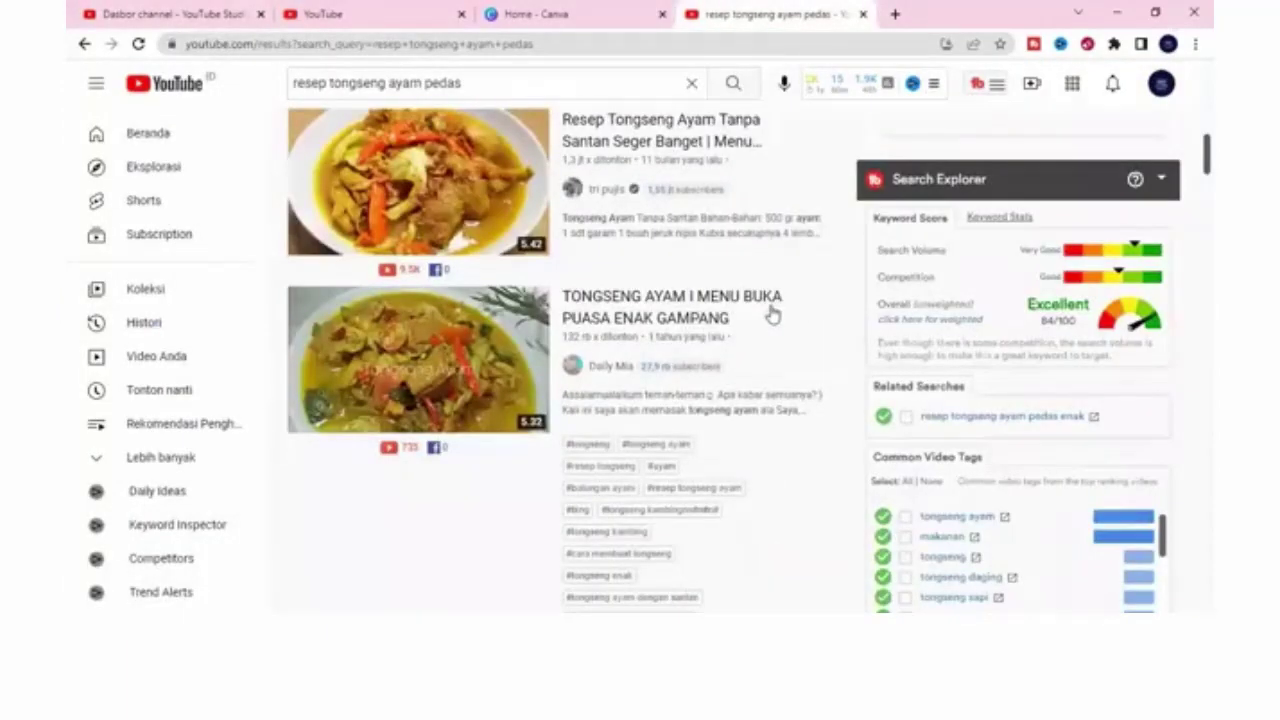
scroll(780, 290, down, 2)
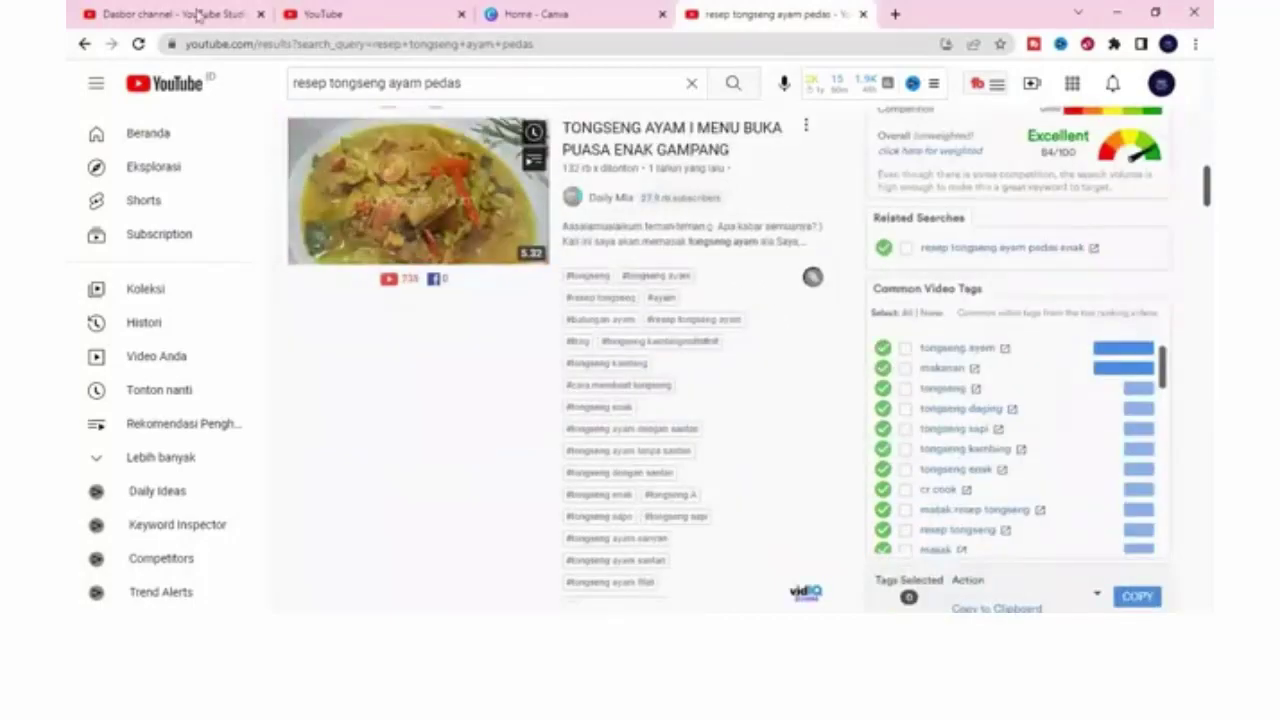
key(ctrl+1)
key(ctrl+v)
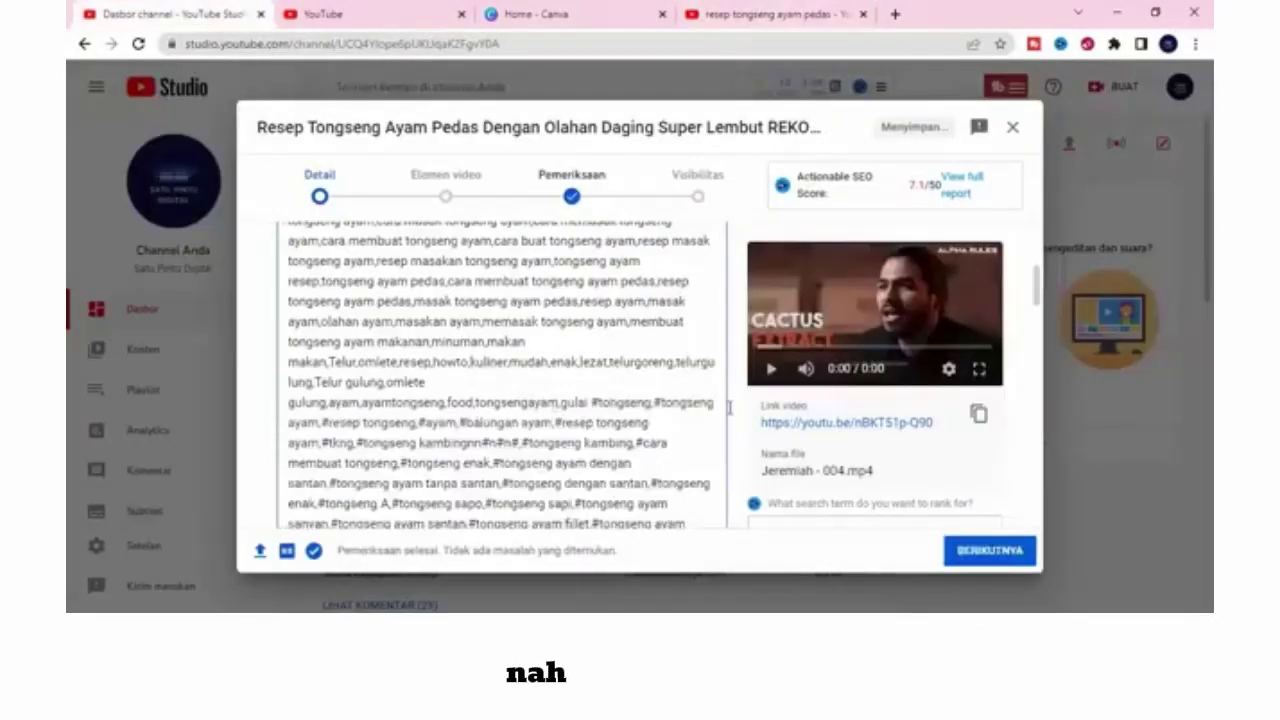
scroll(730, 388, down, 5)
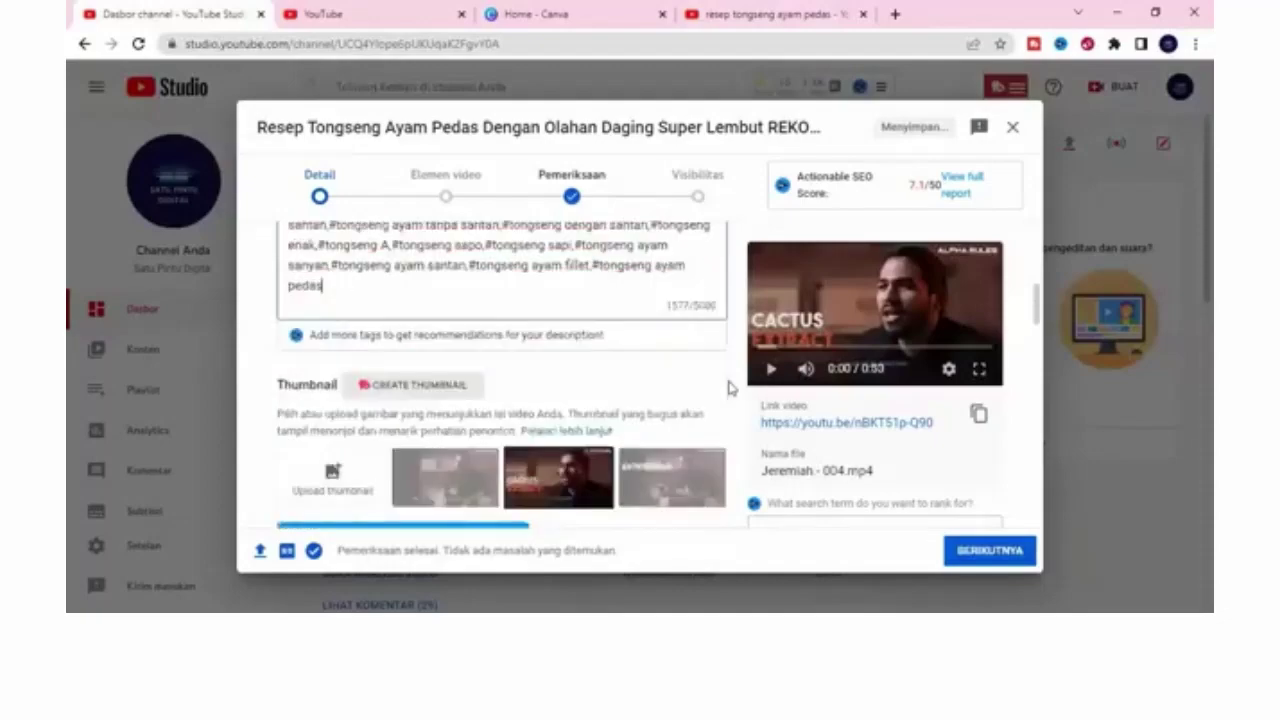
scroll(447, 341, down, 1)
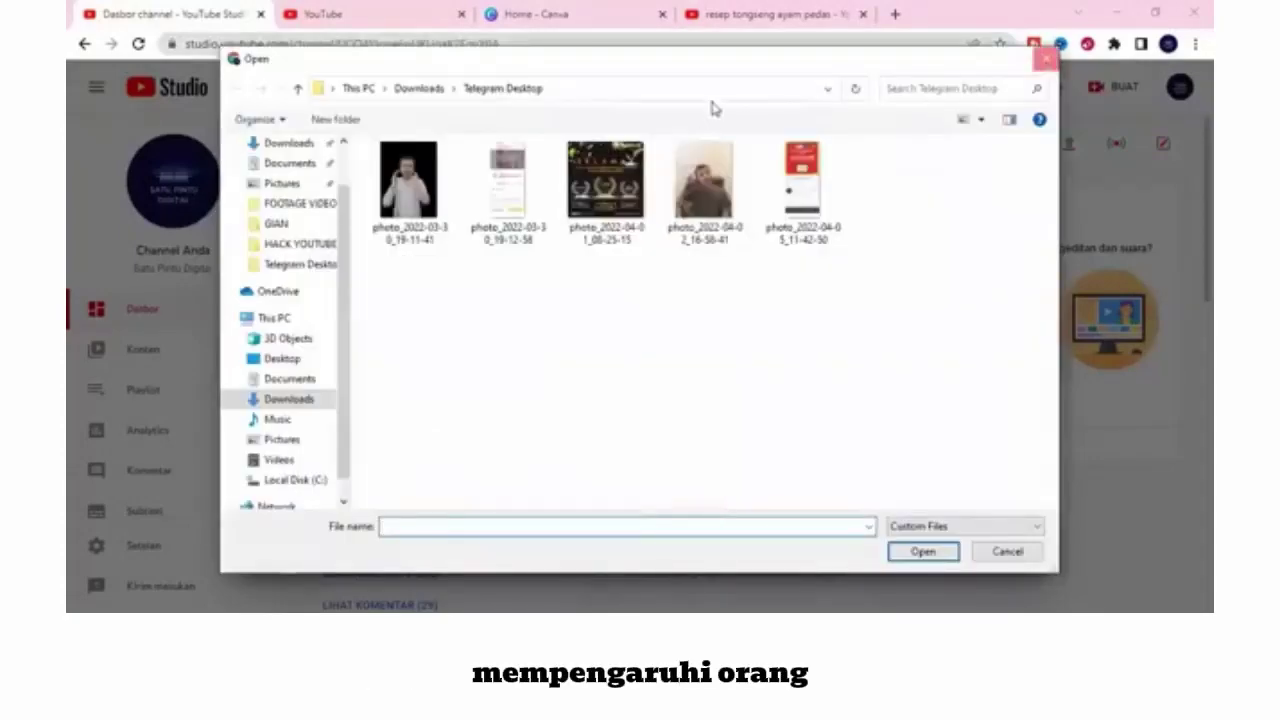
key(Escape)
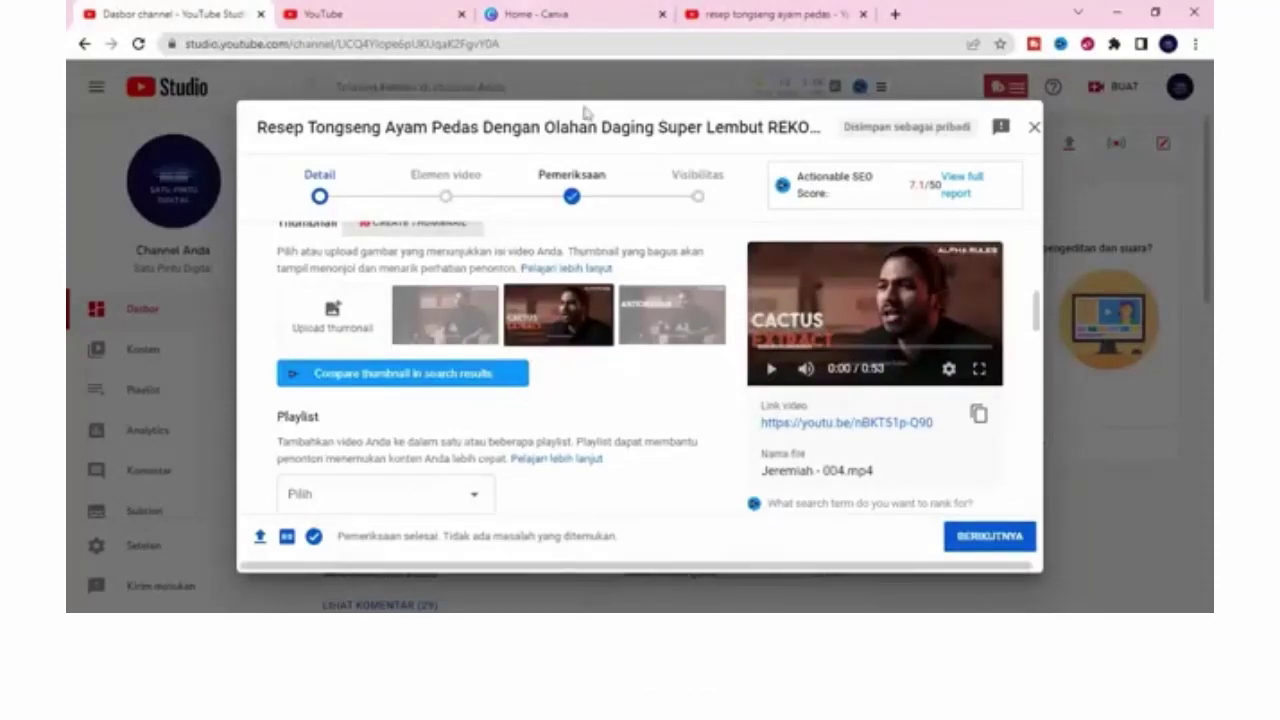
Step: Switch to Canva and search the templates for "youtube t" to list YouTube thumbnail designs
click(610, 15)
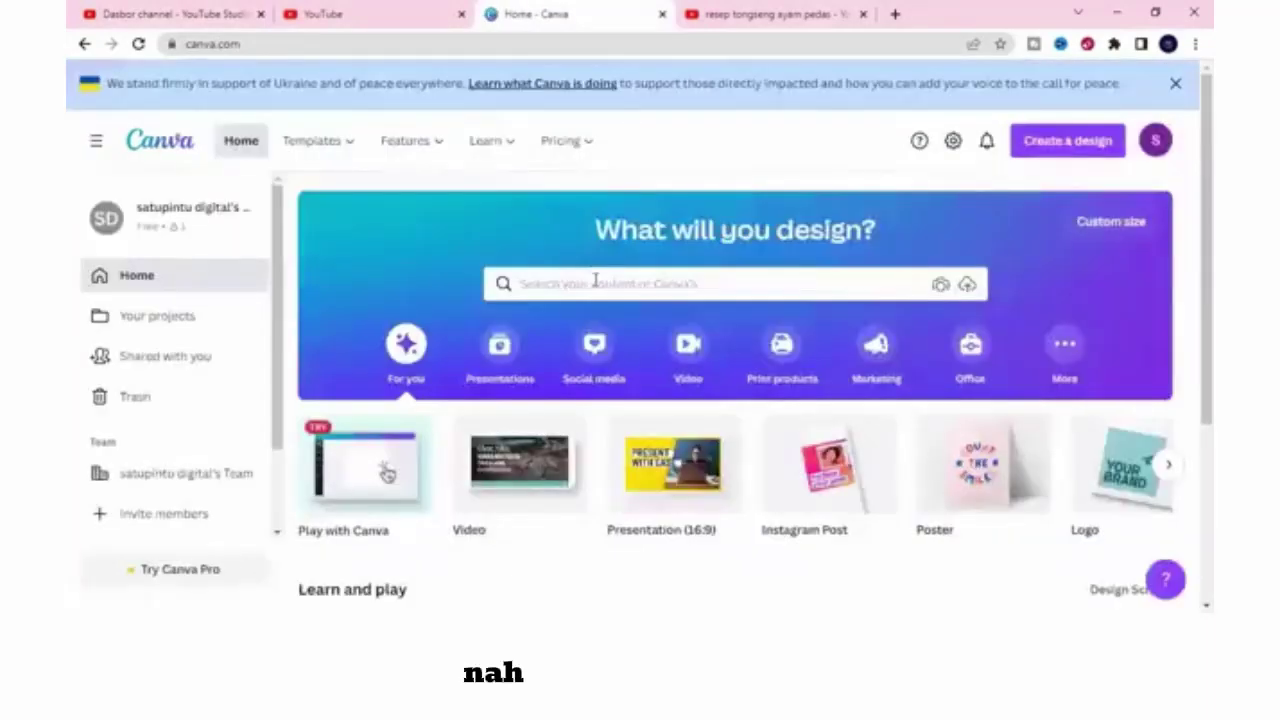
click(595, 283)
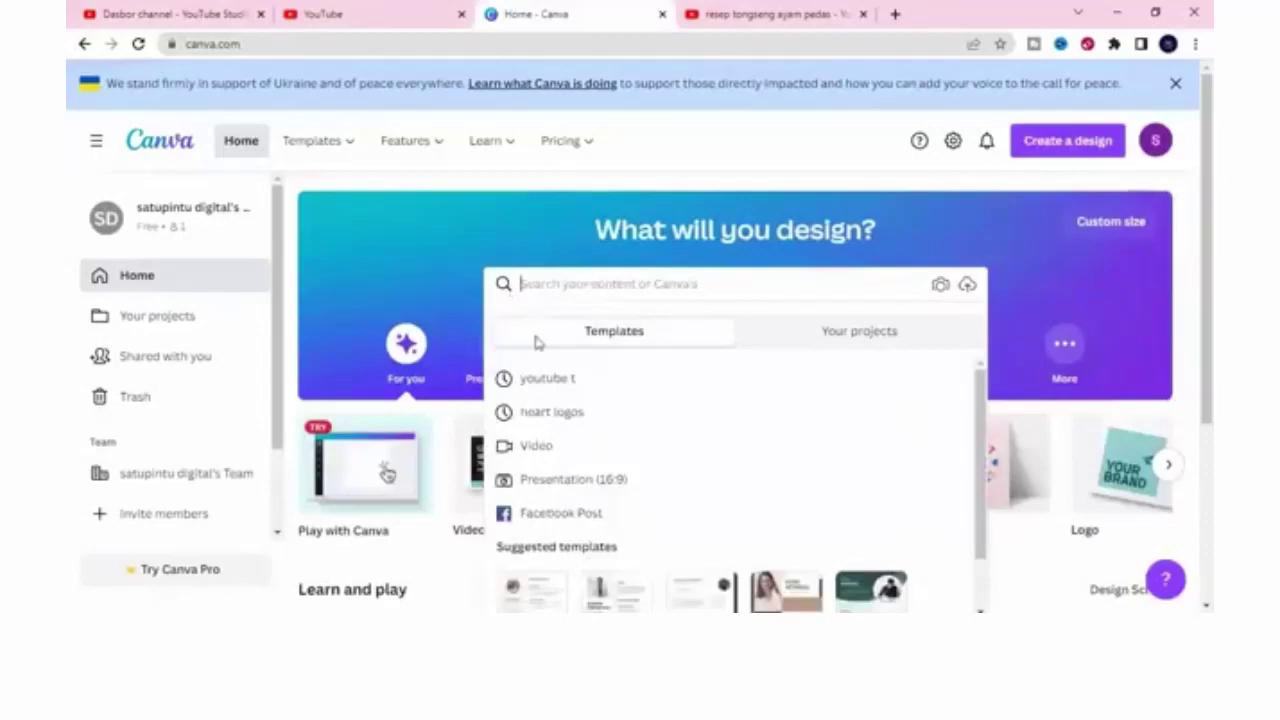
click(588, 381)
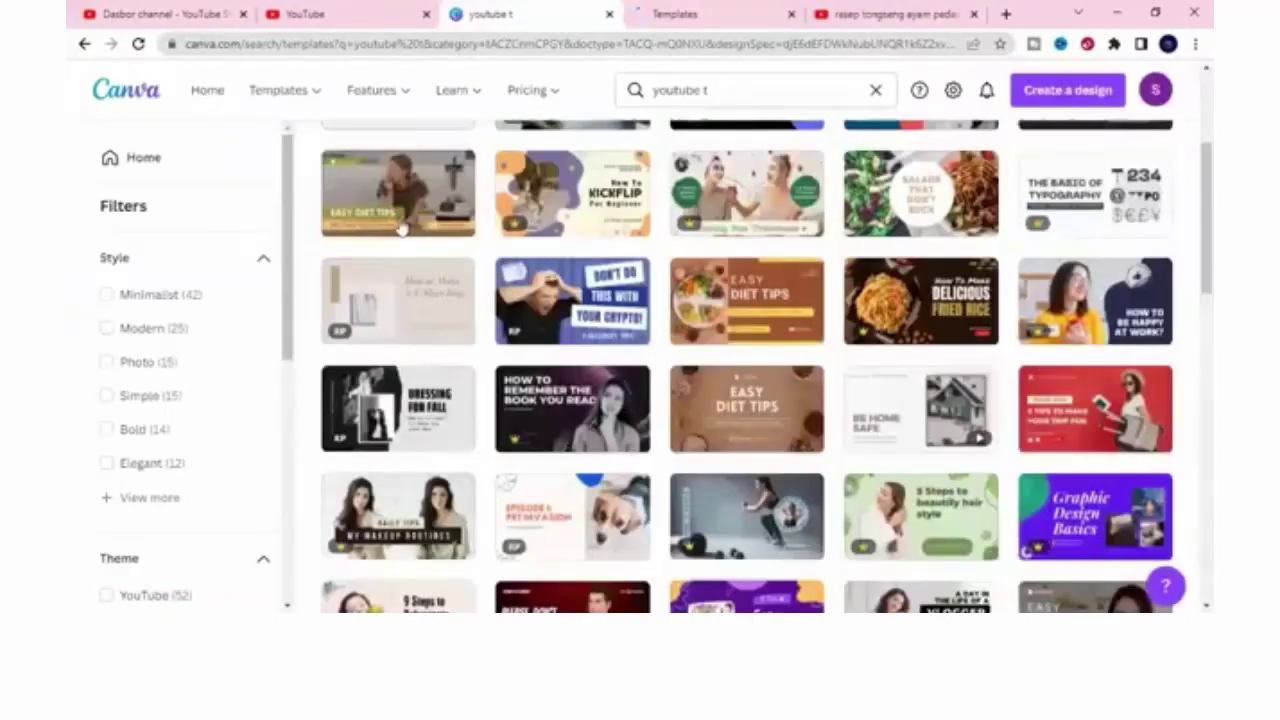
Step: Open the "Easy Diet Tips" thumbnail template with the blender photo in a new tab and close the Pro-only fried rice template's tab
scroll(420, 289, up, 2)
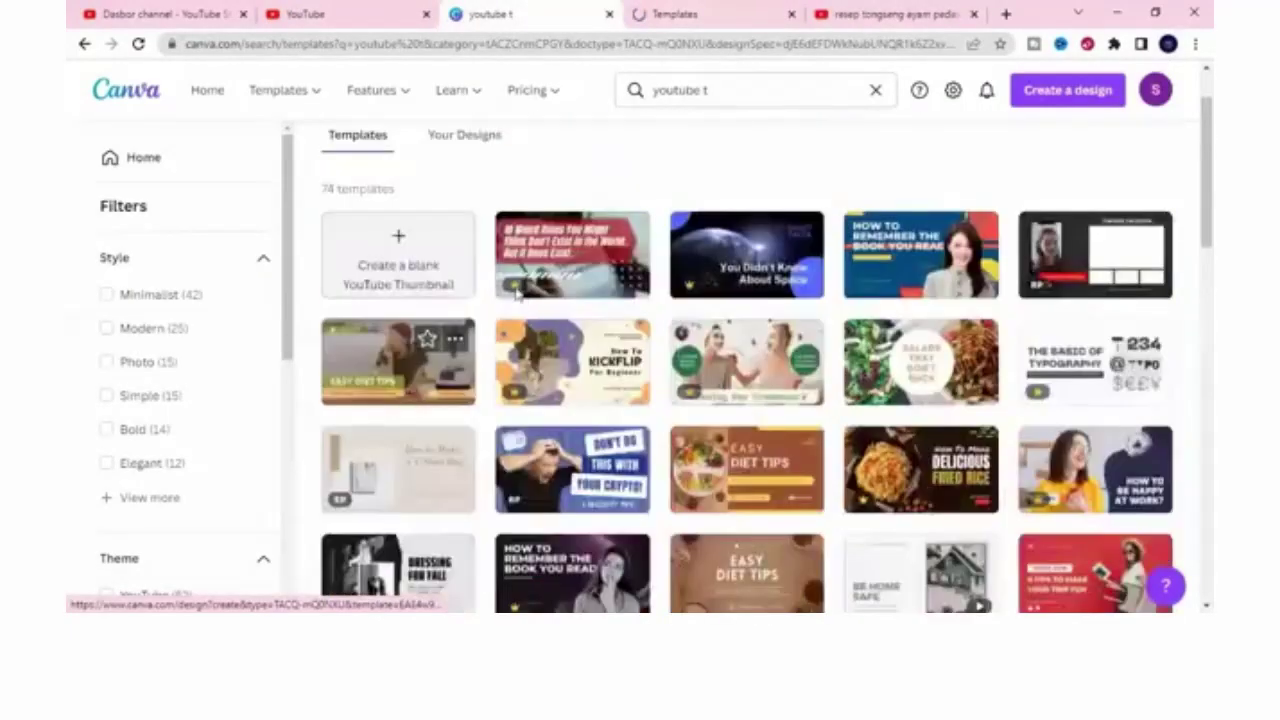
scroll(545, 290, down, 1)
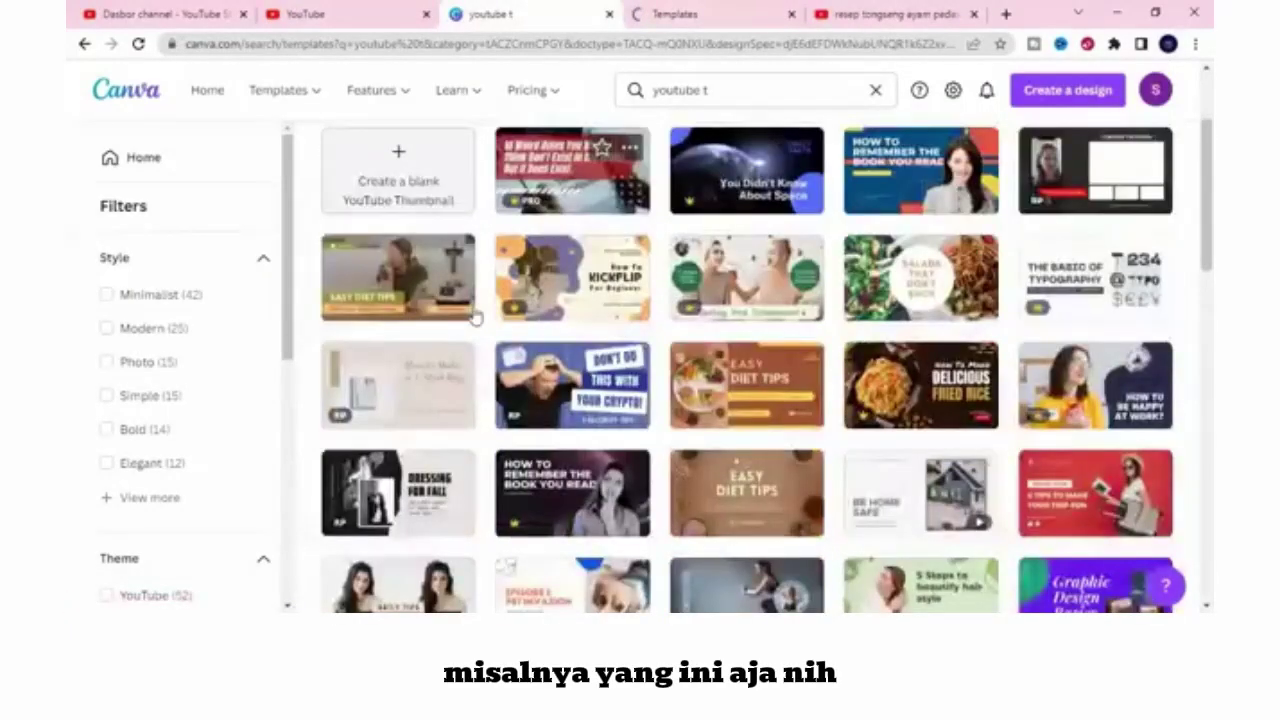
right_click(388, 268)
click(440, 281)
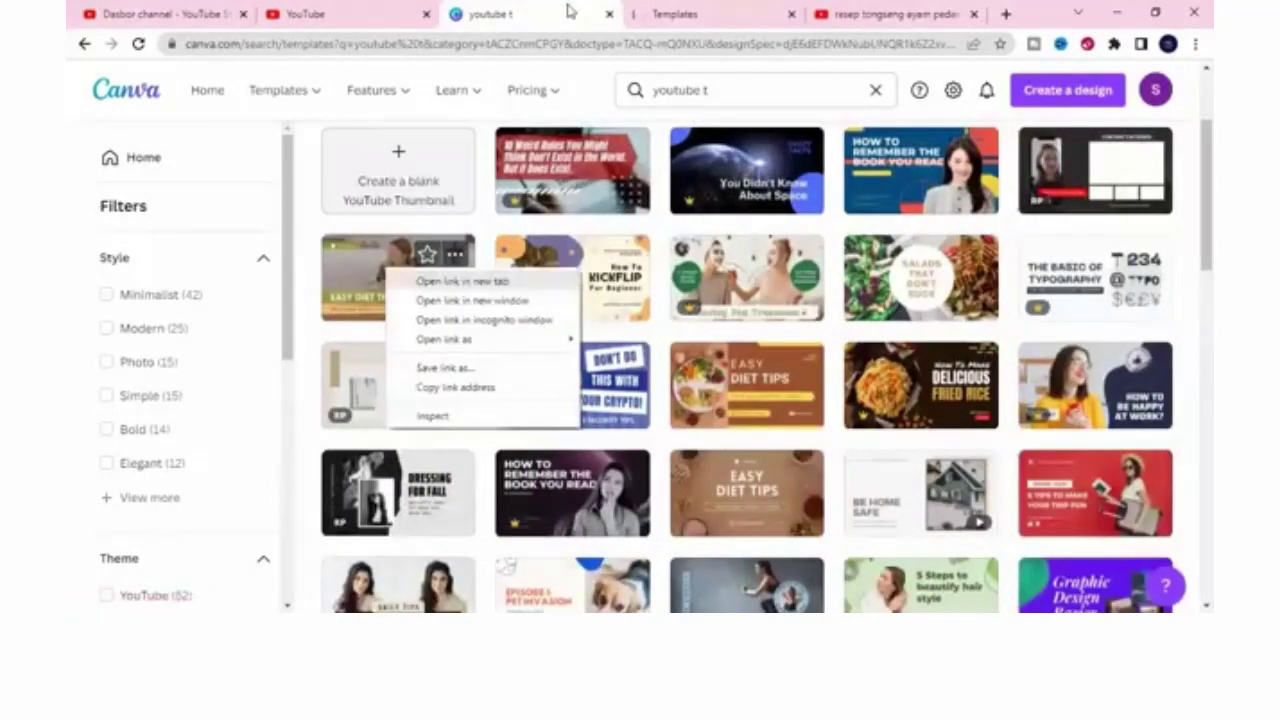
click(612, 17)
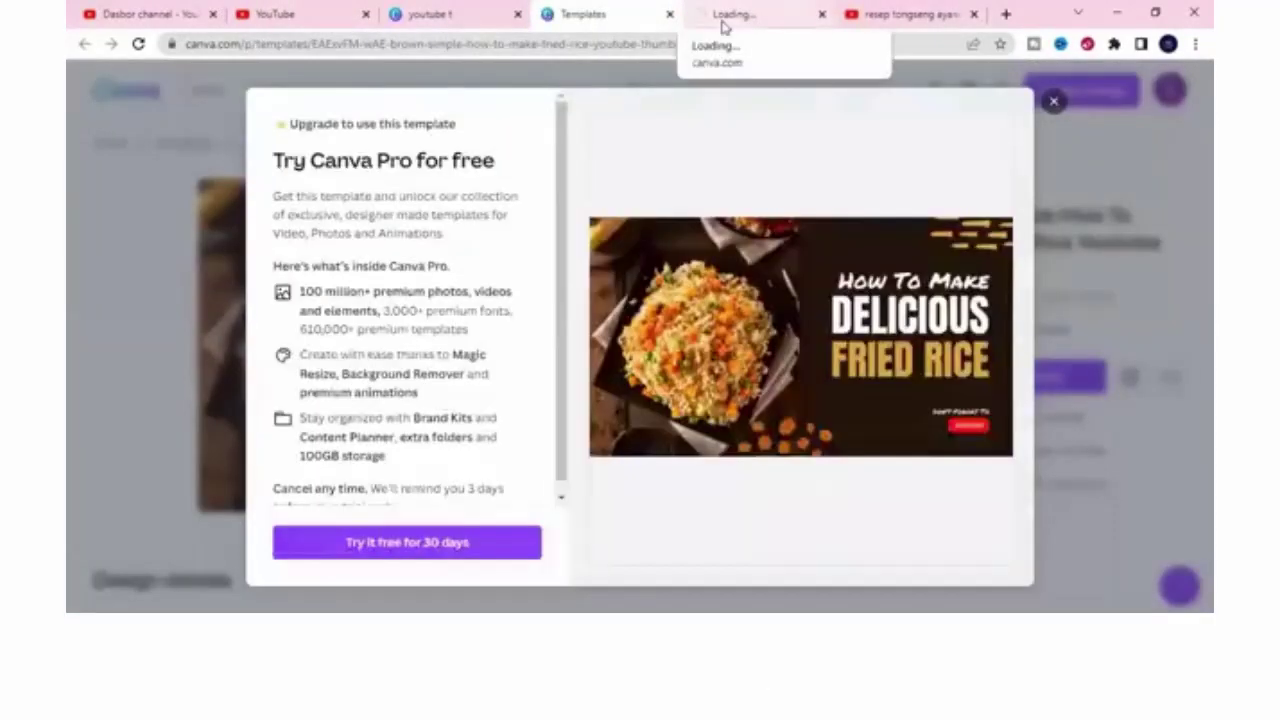
click(680, 23)
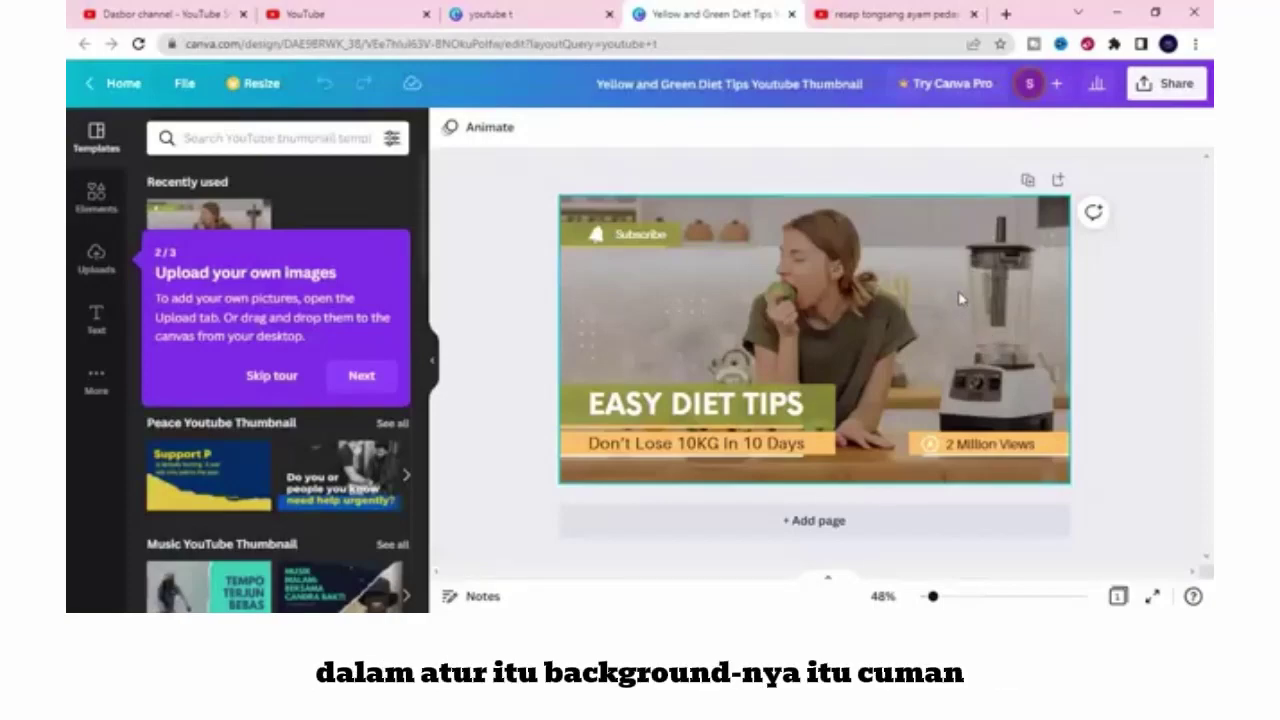
Step: Delete the template's background photo, set the background colour to red, and dismiss the guided tour
click(959, 298)
key(Delete)
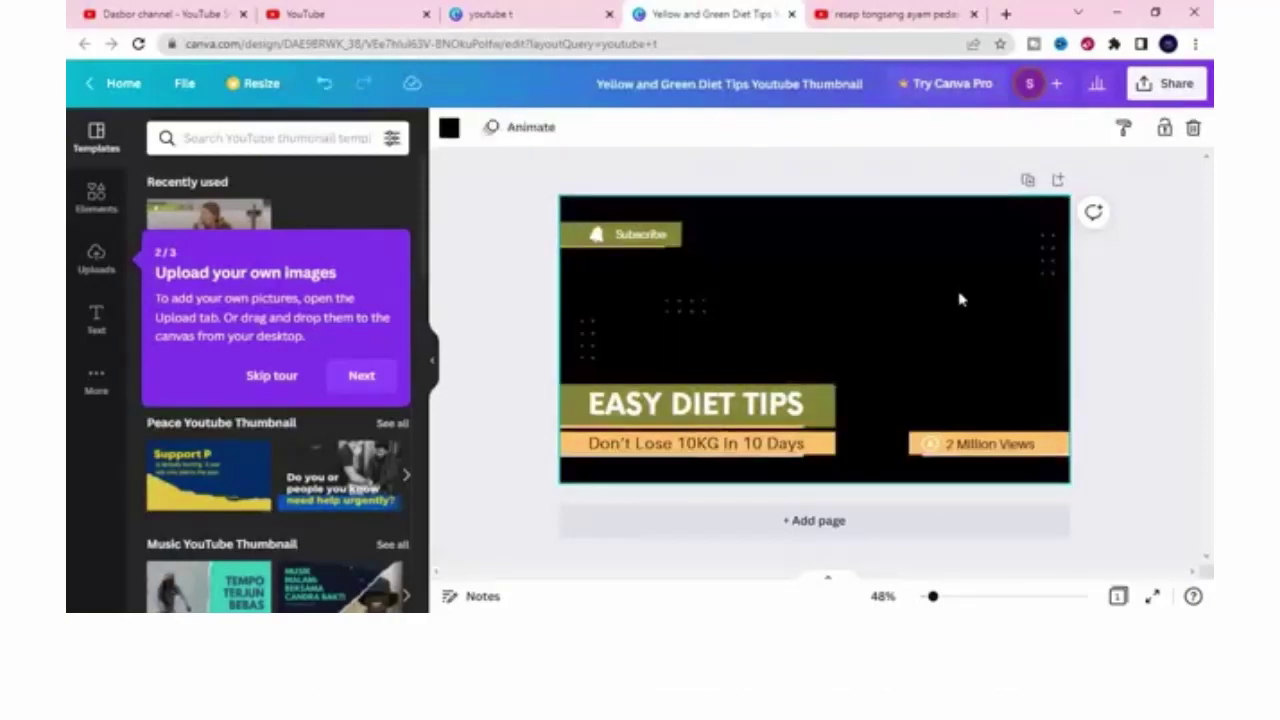
click(447, 130)
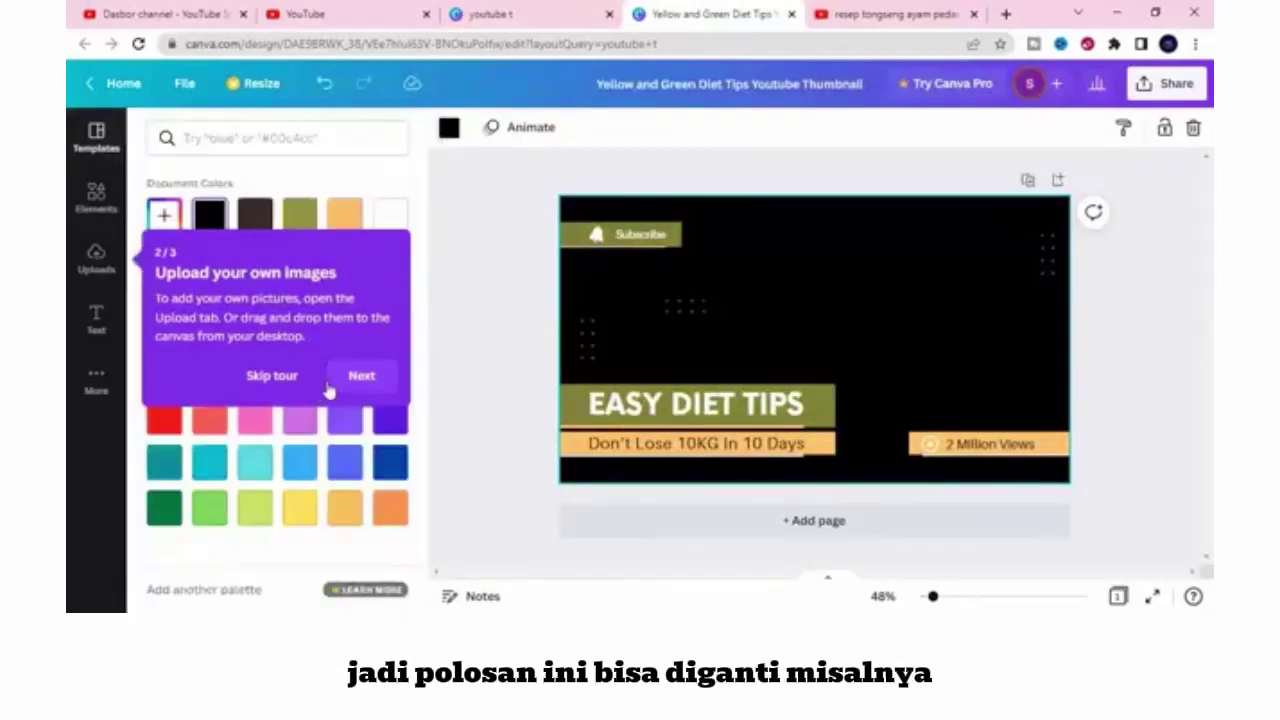
click(330, 380)
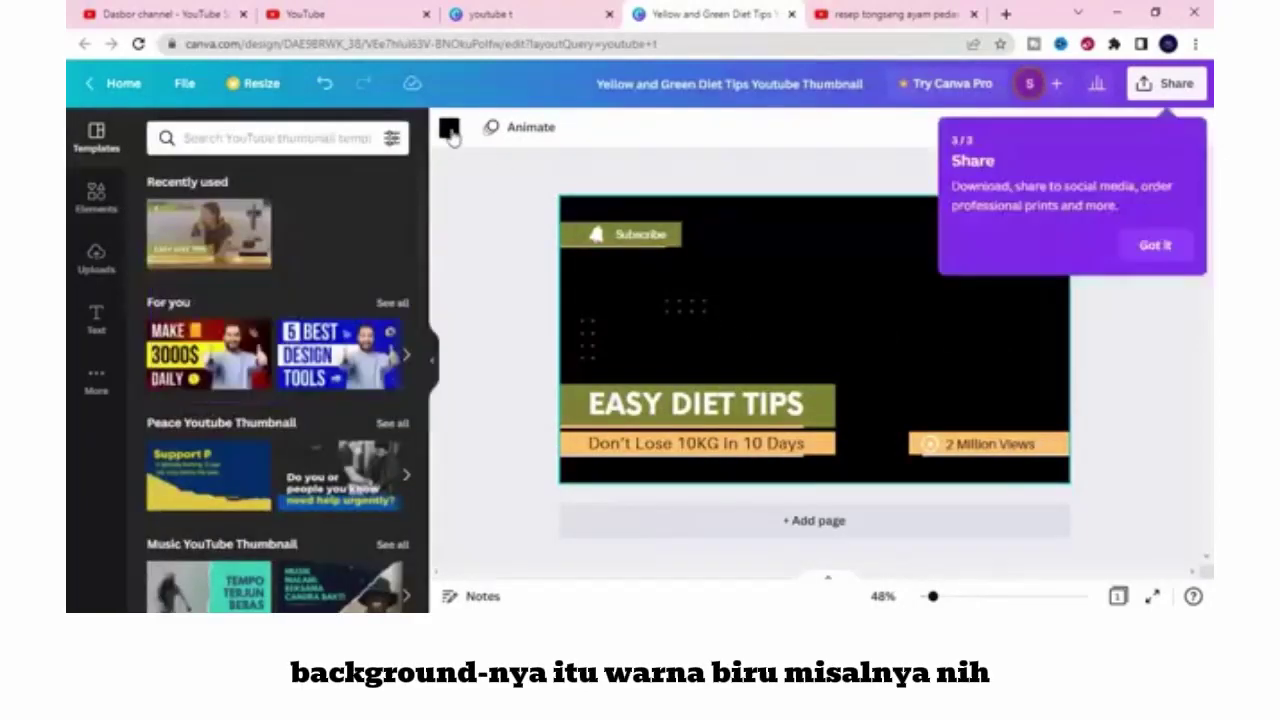
click(390, 416)
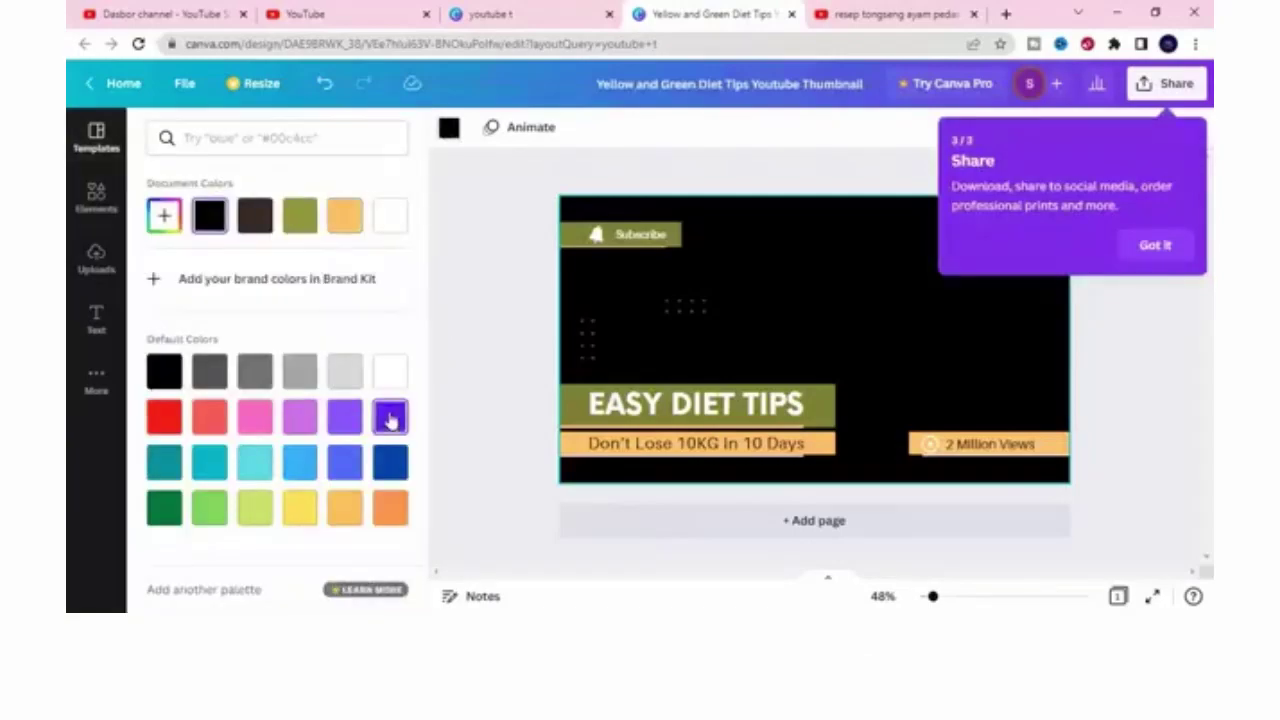
click(164, 416)
click(1155, 247)
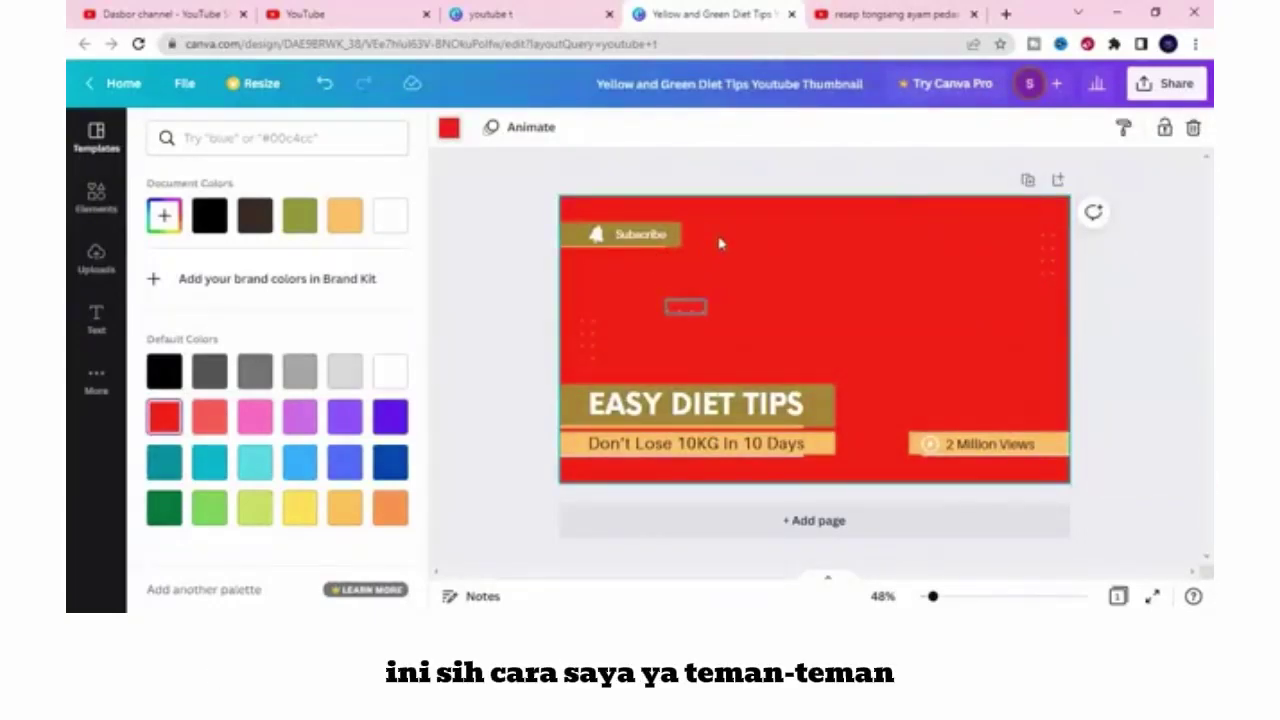
Step: Replace the thumbnail's "EASY DIET TIPS" heading with "BENERAN PEDES" and widen its text box so it fits on one line
double_click(632, 404)
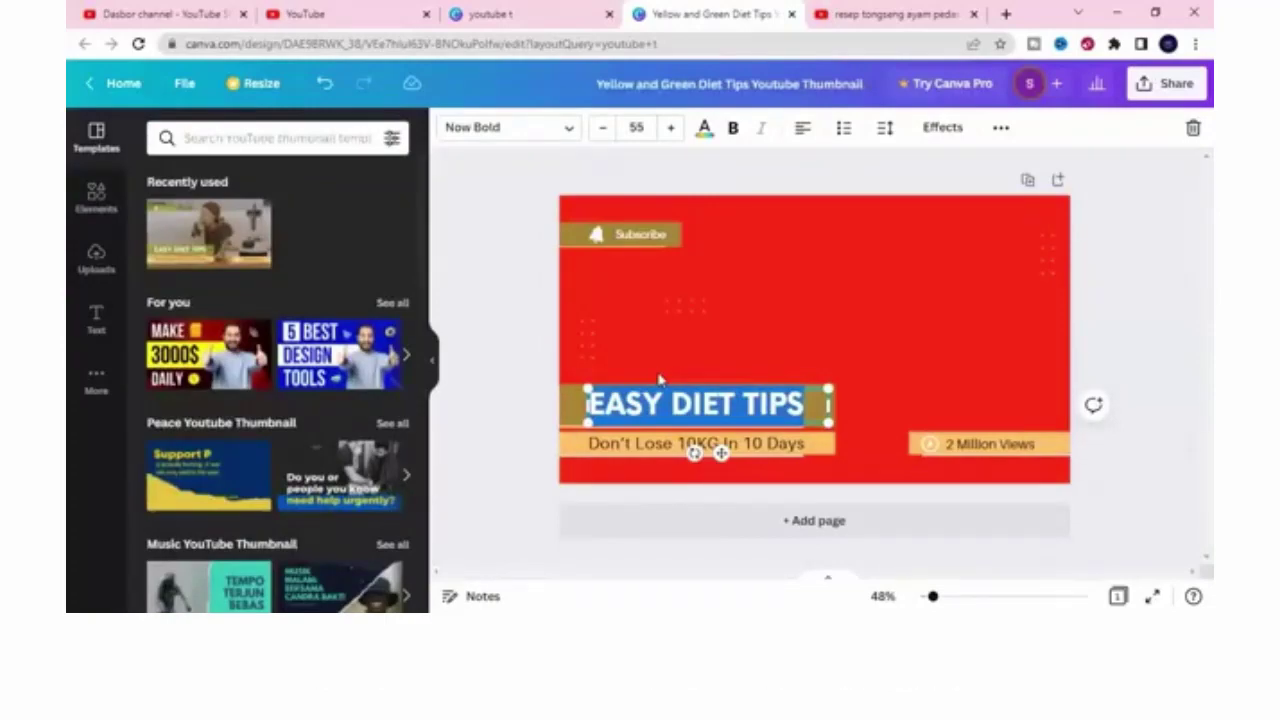
text(BE)
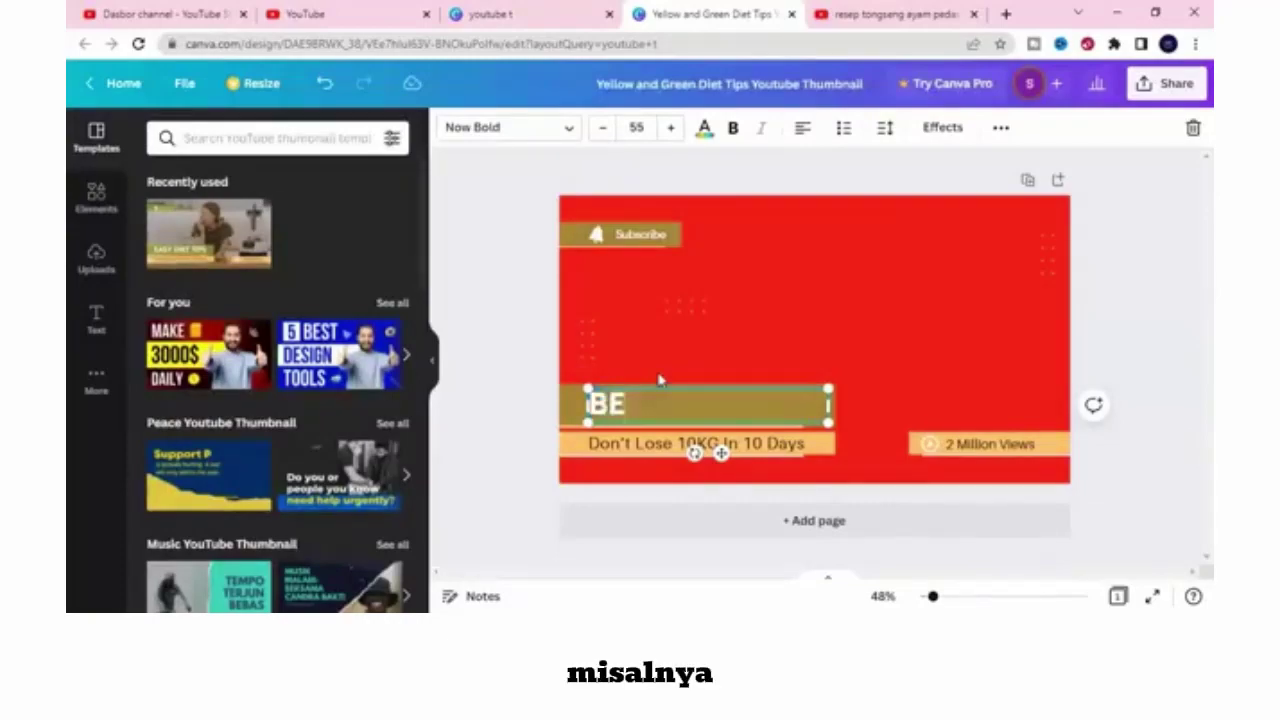
text(NE)
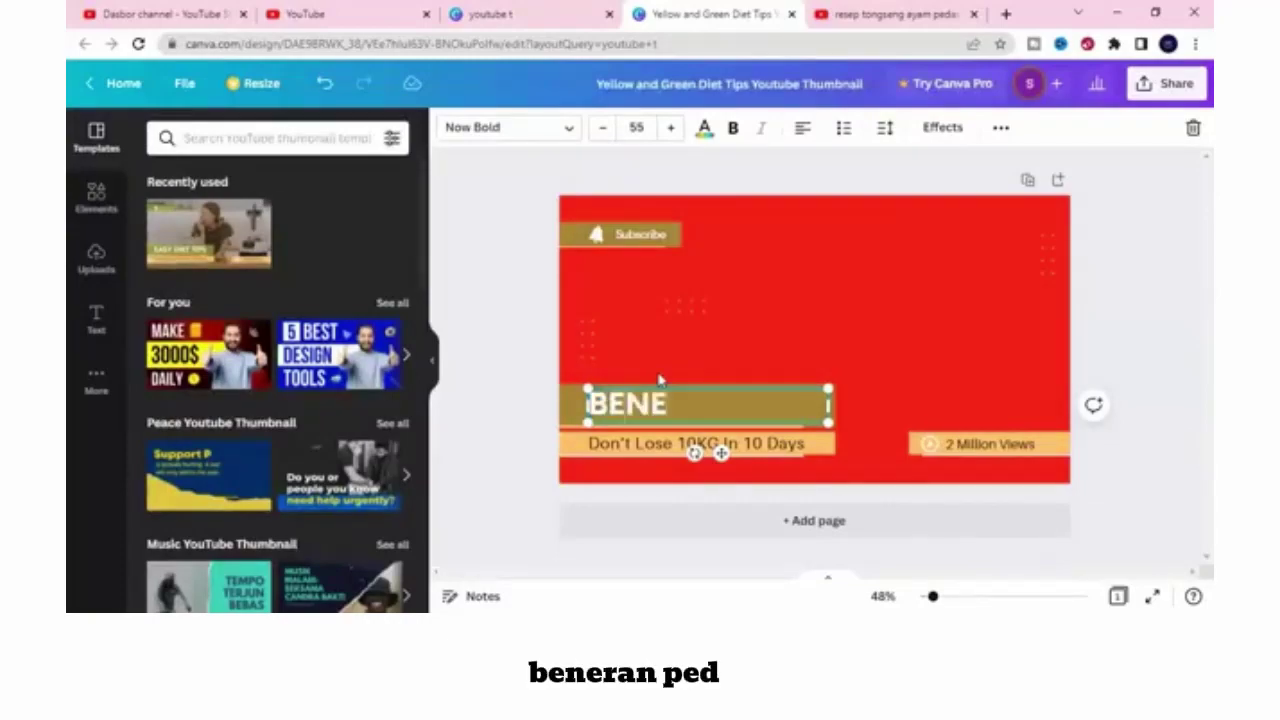
text(RAN PEDES)
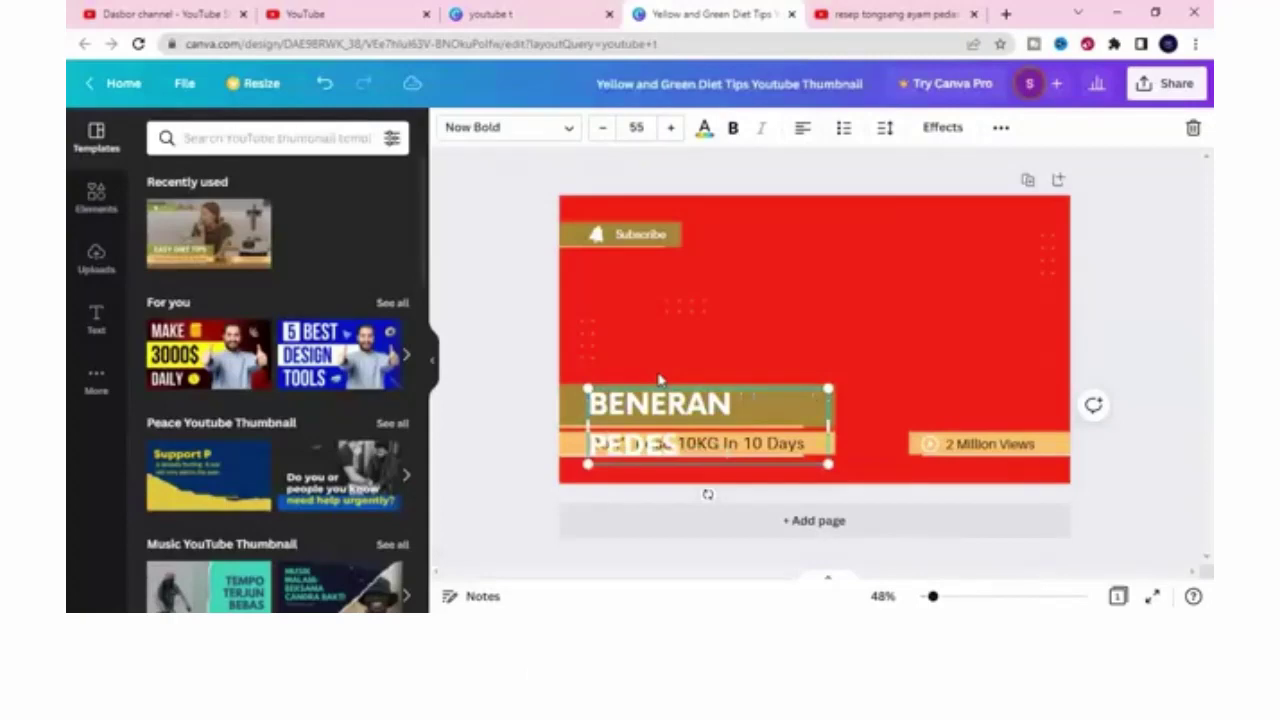
drag(577, 418, 573, 420)
Step: Replace the subtitle below the heading with "DAGING NYA EMPUK" and delete the "2 Million Views" text with its icon
double_click(588, 440)
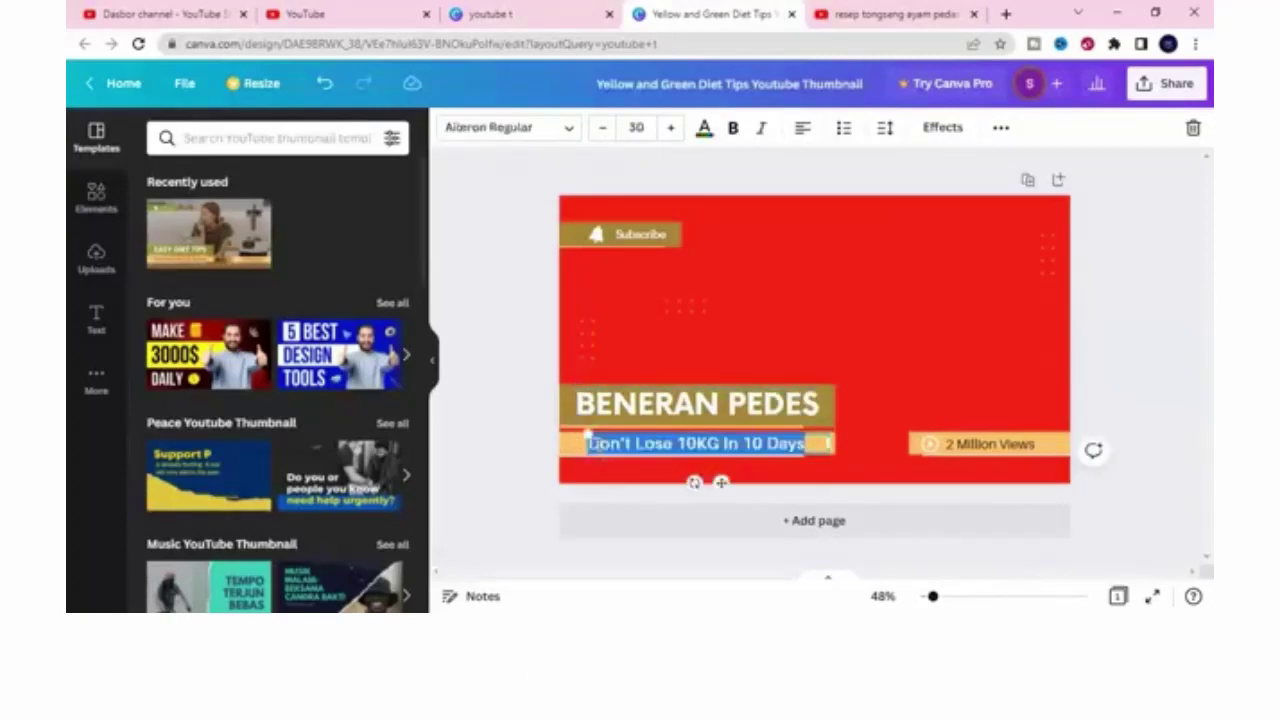
text(da)
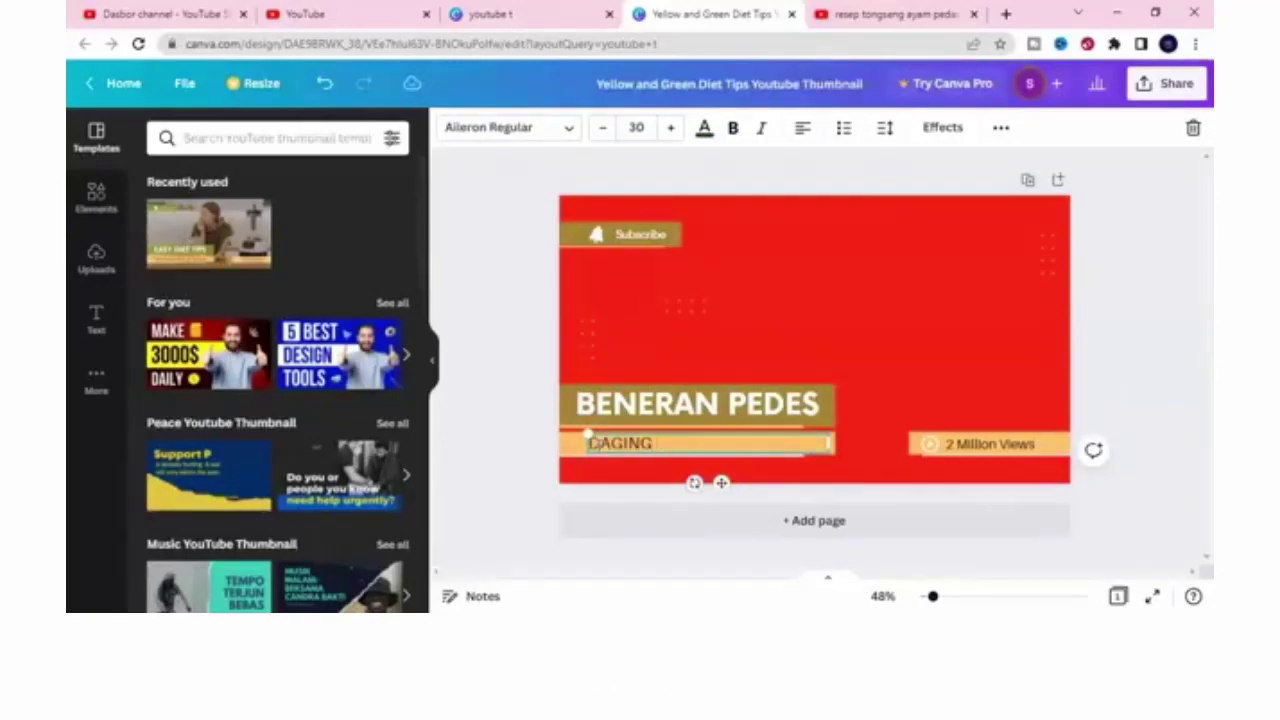
text(ging nya emp)
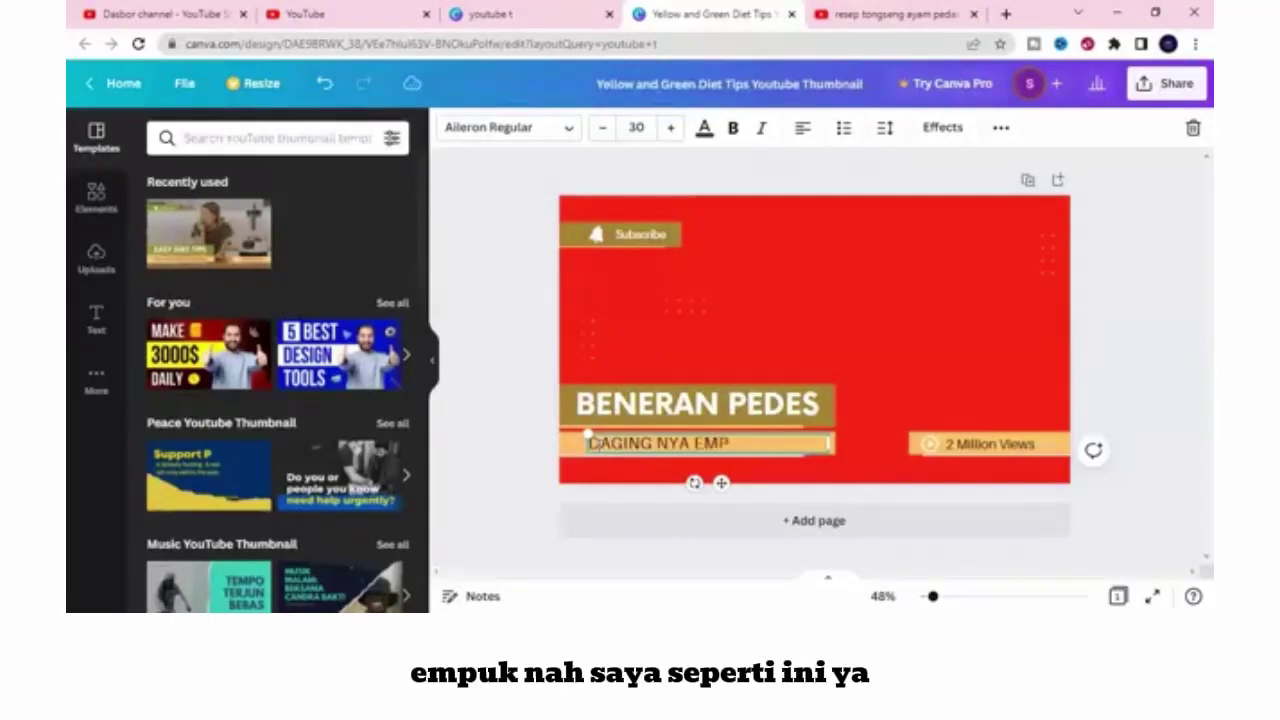
click(1100, 375)
click(978, 444)
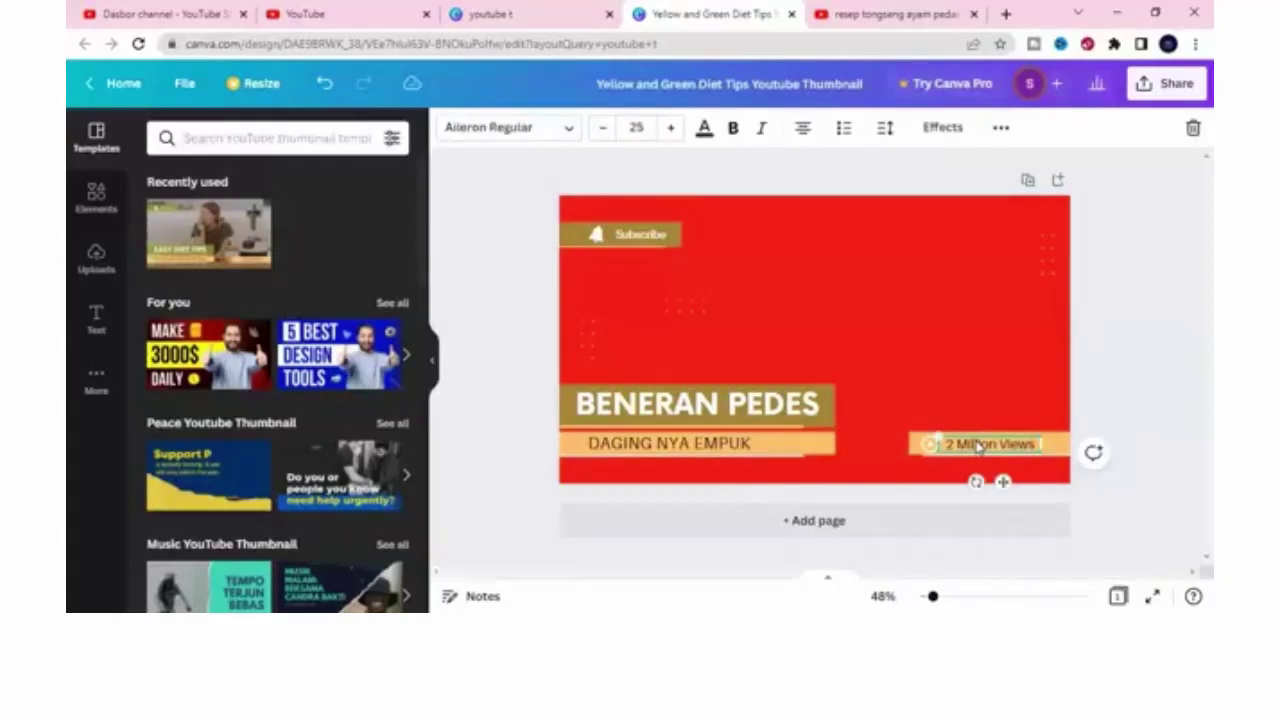
key(Delete)
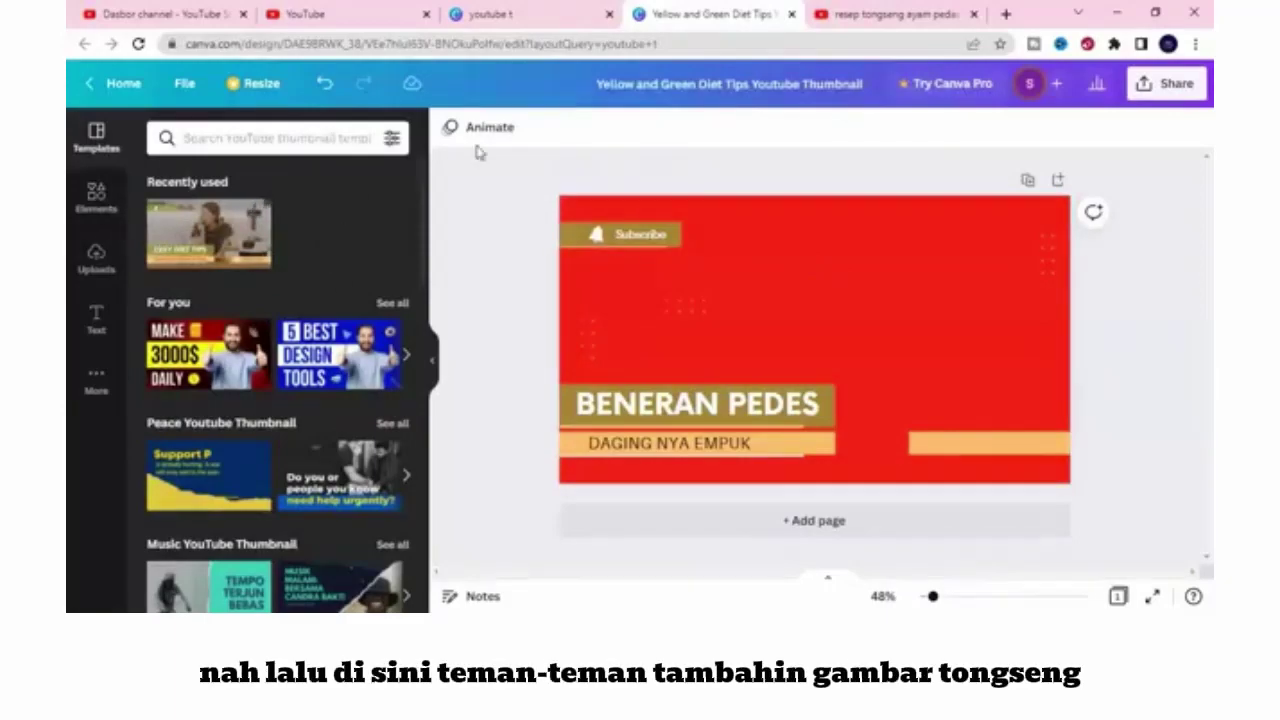
Step: Load Google in the tab holding the YouTube search results and search for "tongseng ayam pedas"
click(98, 196)
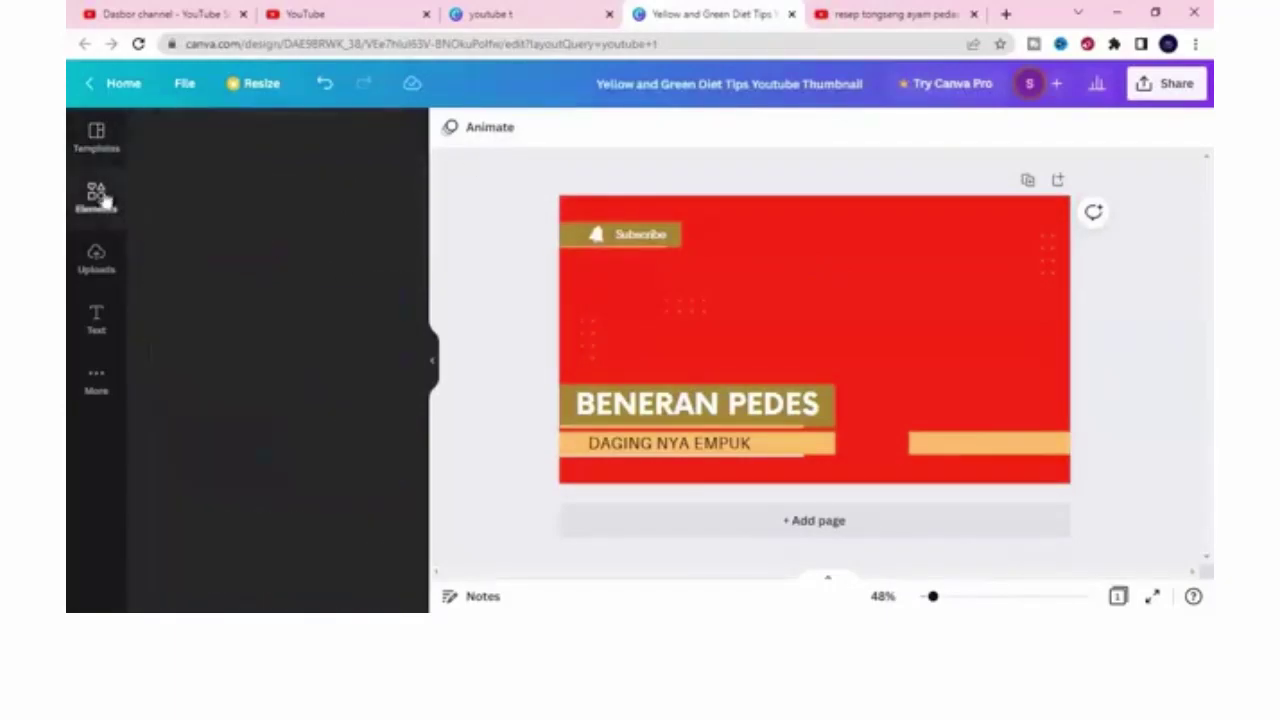
click(900, 14)
click(782, 44)
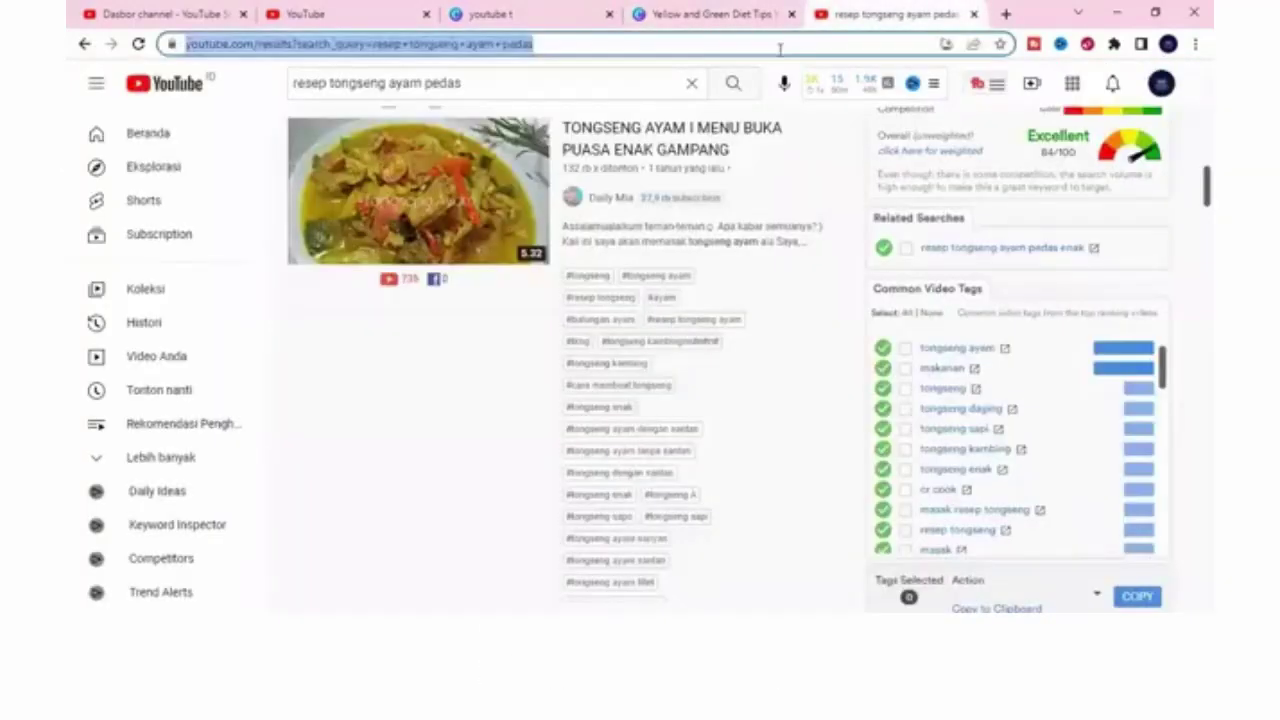
text(goo)
key(Return)
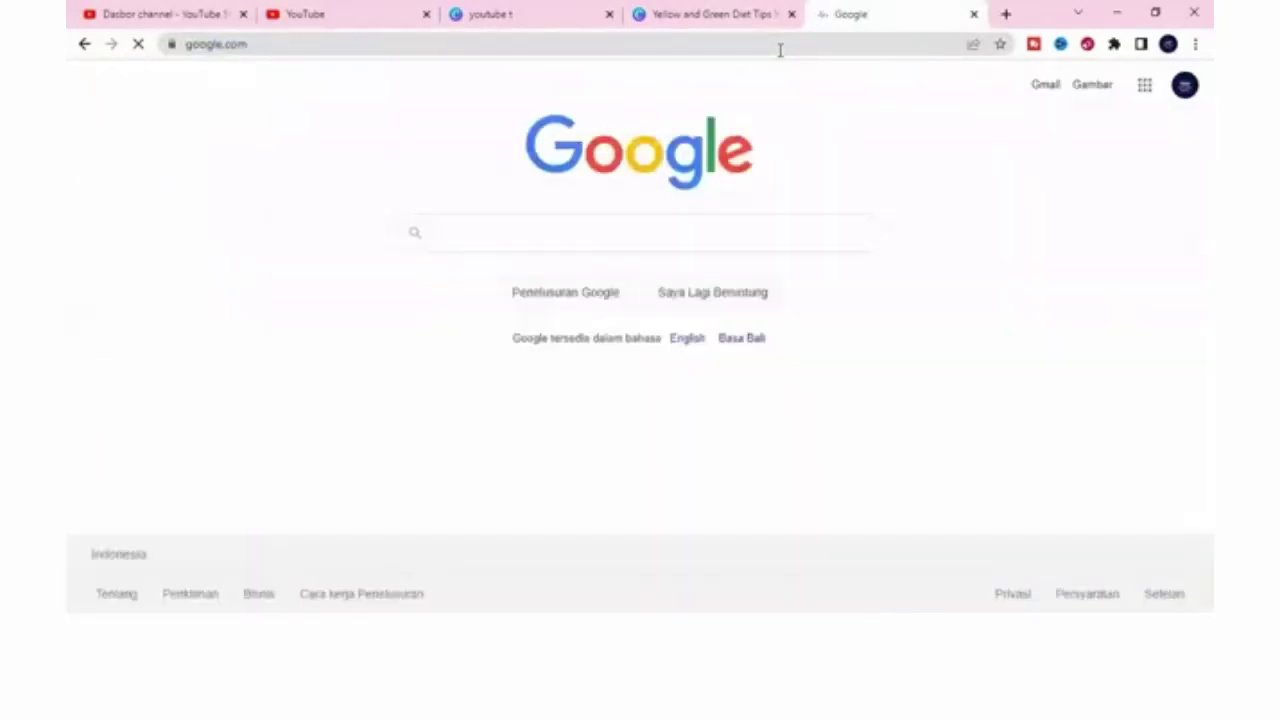
text(tongseng)
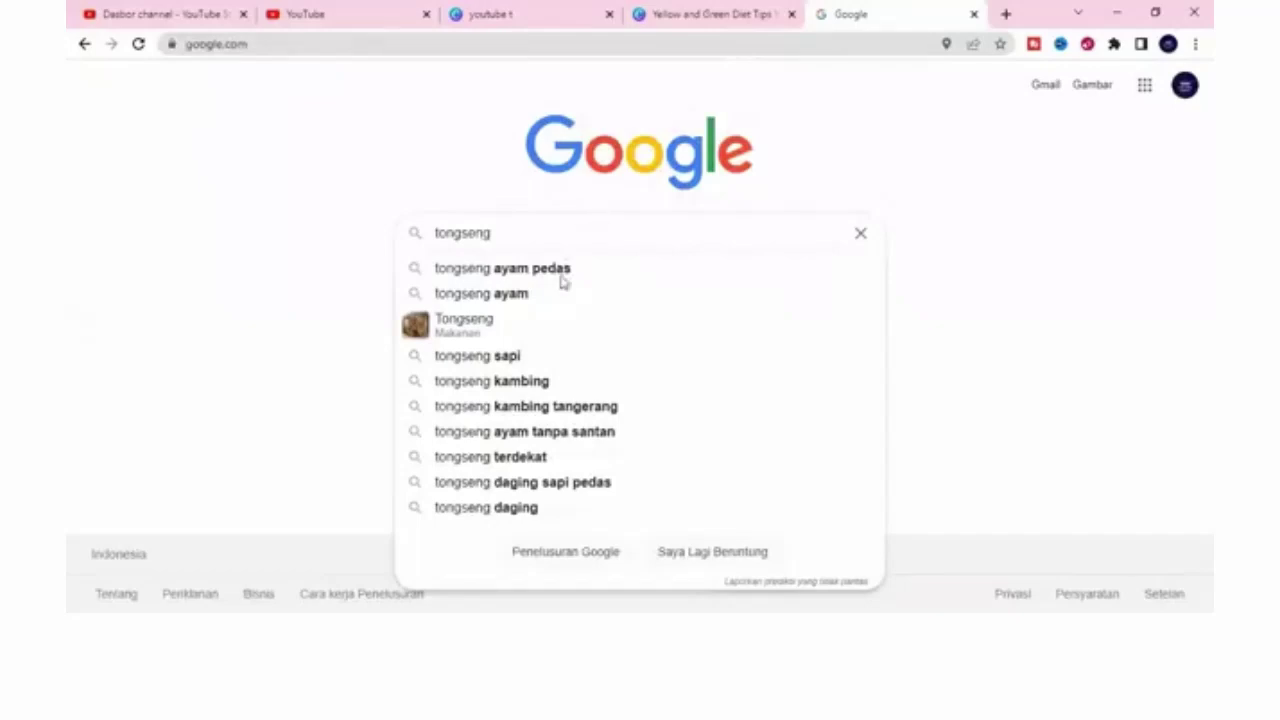
click(550, 272)
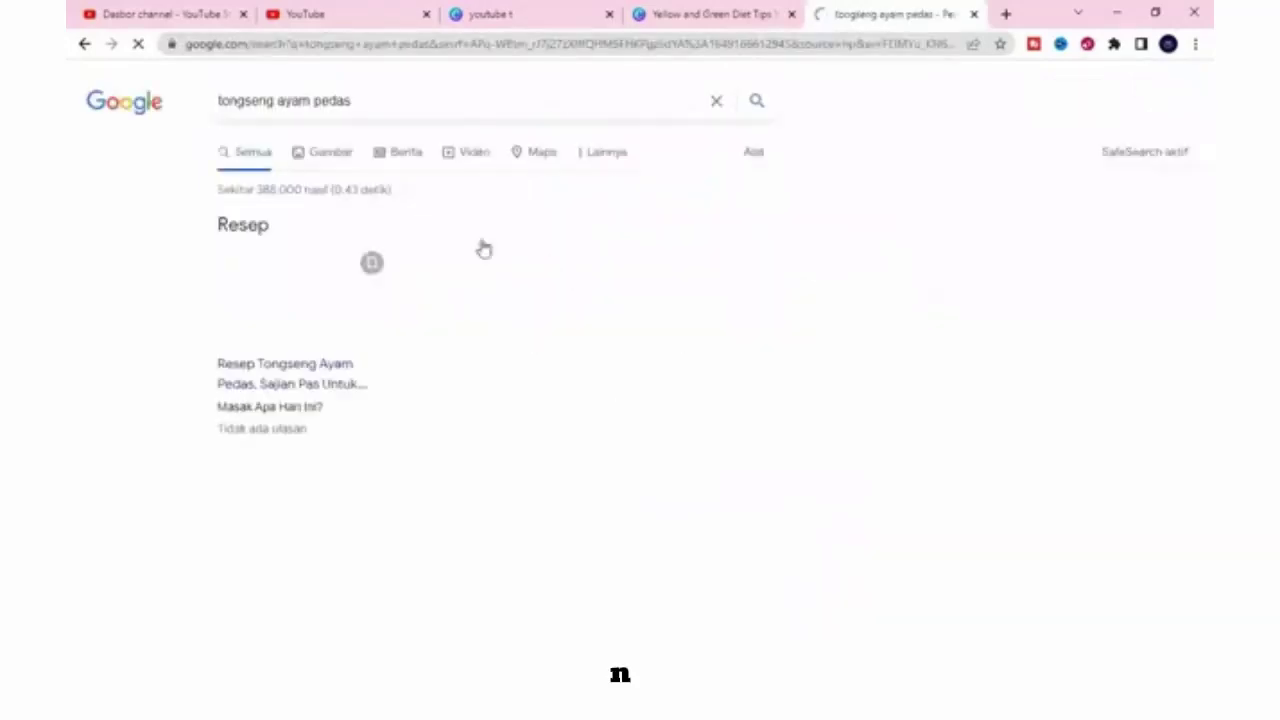
Step: Find a tongseng ayam pedas photo among the image results and save the Kompas.com bowl picture to the Downloads folder as a JPEG
click(325, 153)
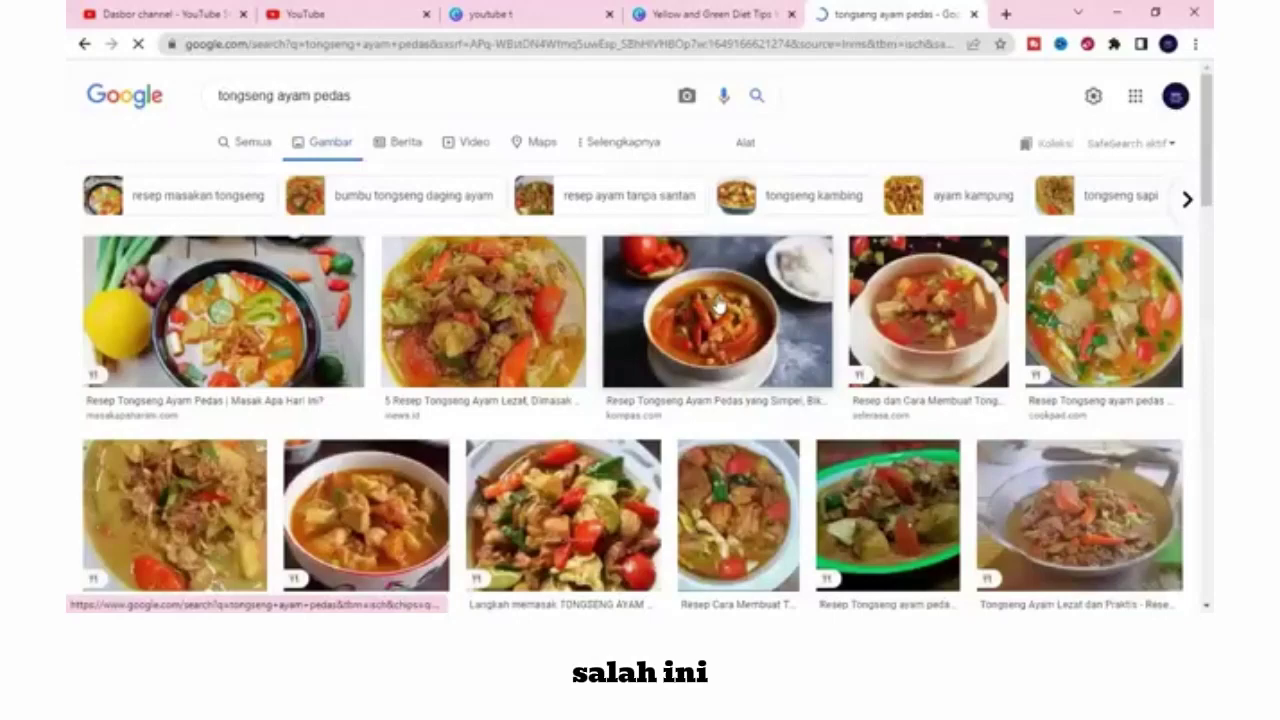
click(717, 302)
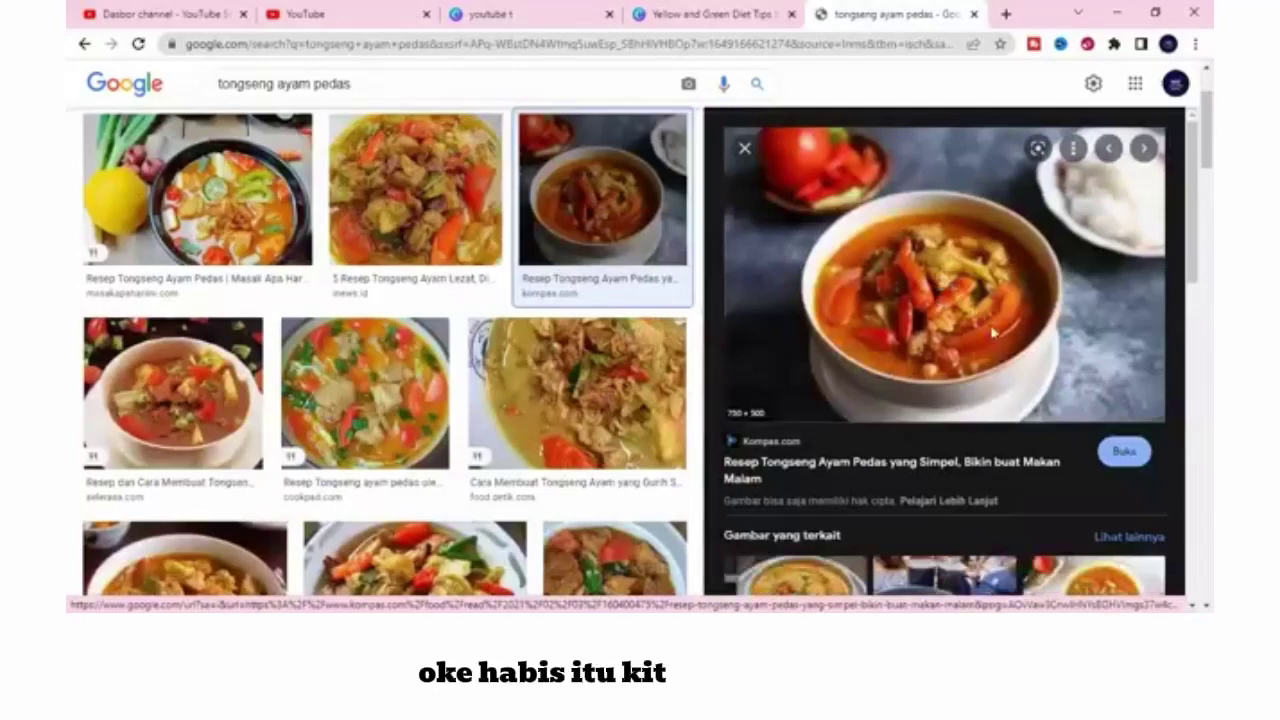
right_click(940, 272)
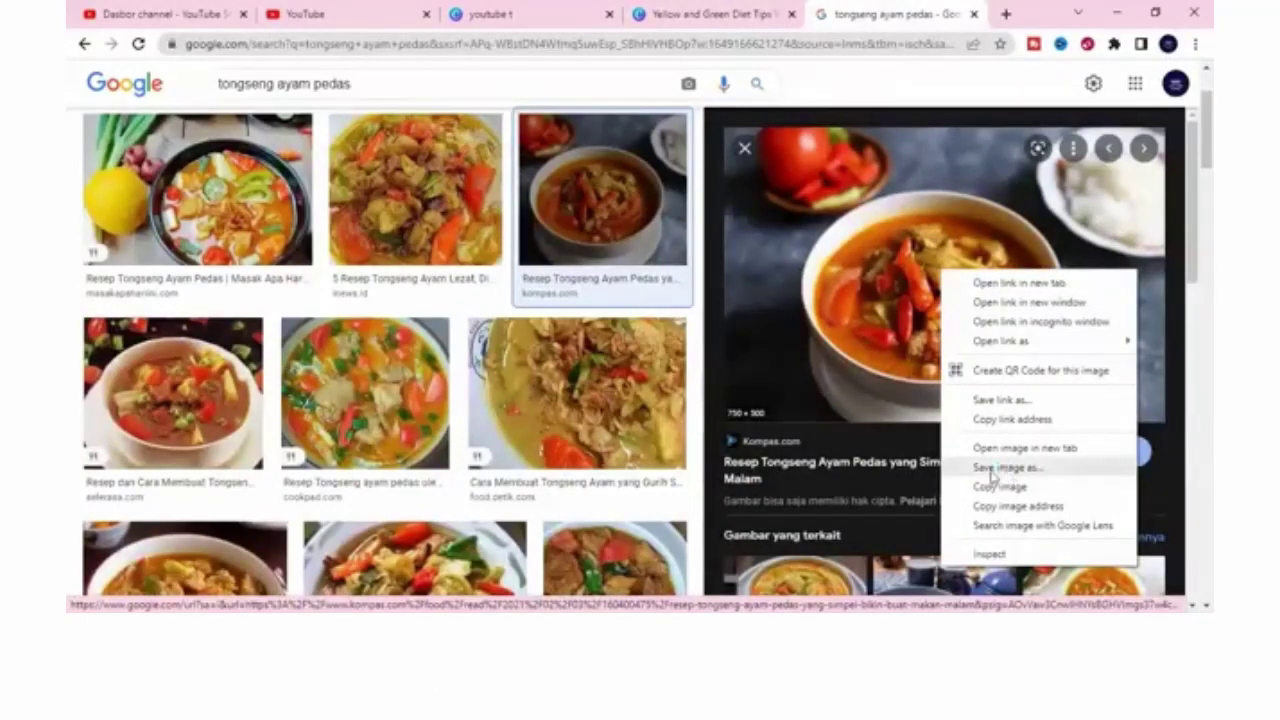
click(1006, 470)
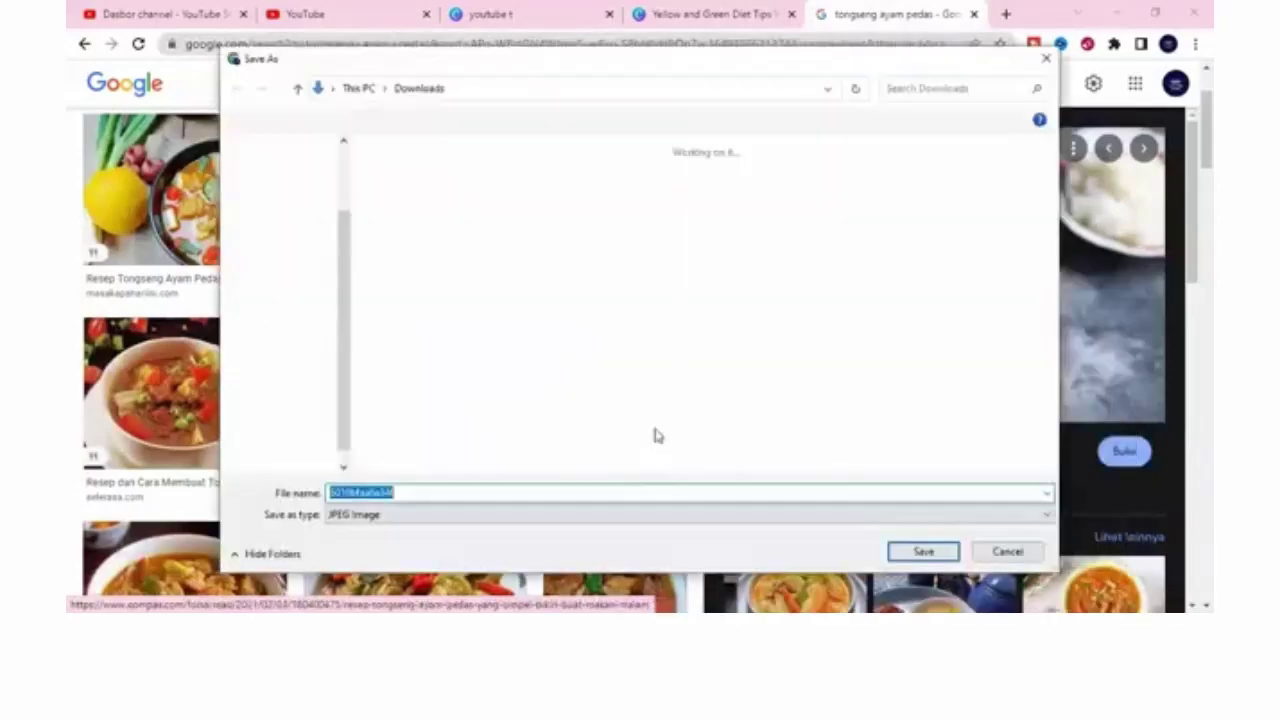
click(930, 557)
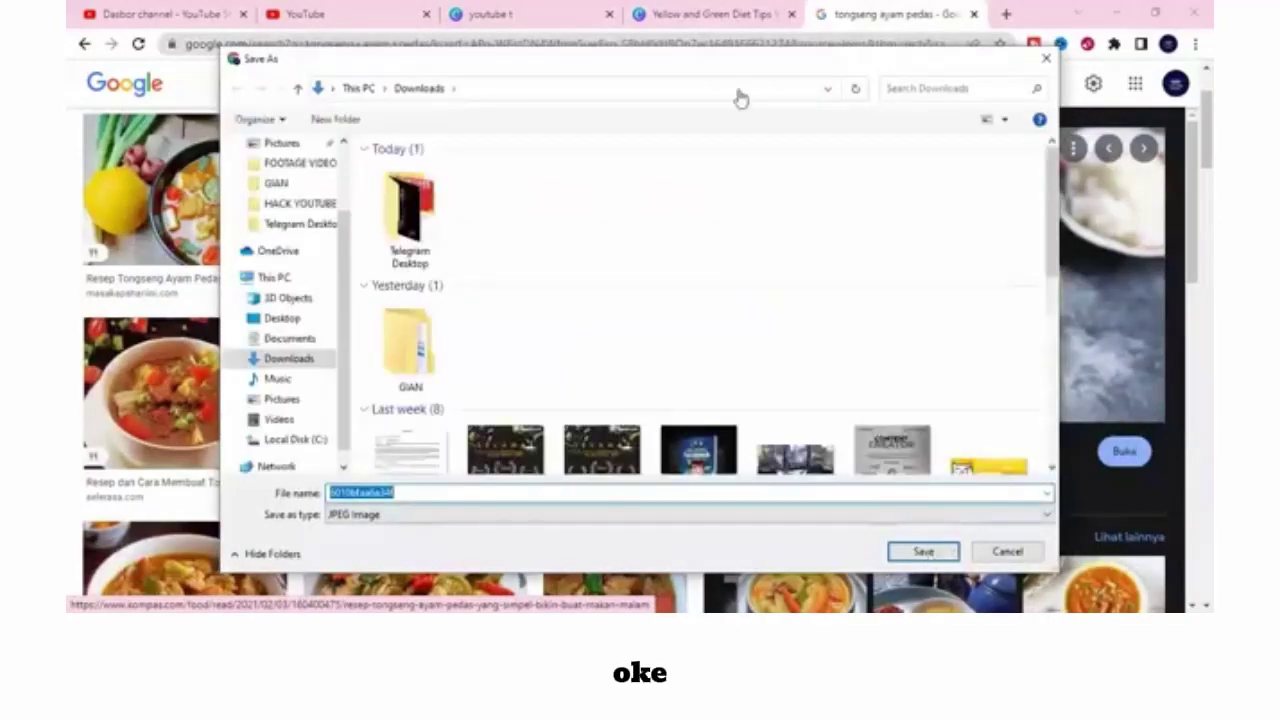
Step: Return to the Canva thumbnail design and upload the image 6010bfaa6a34f from the Downloads folder
click(657, 18)
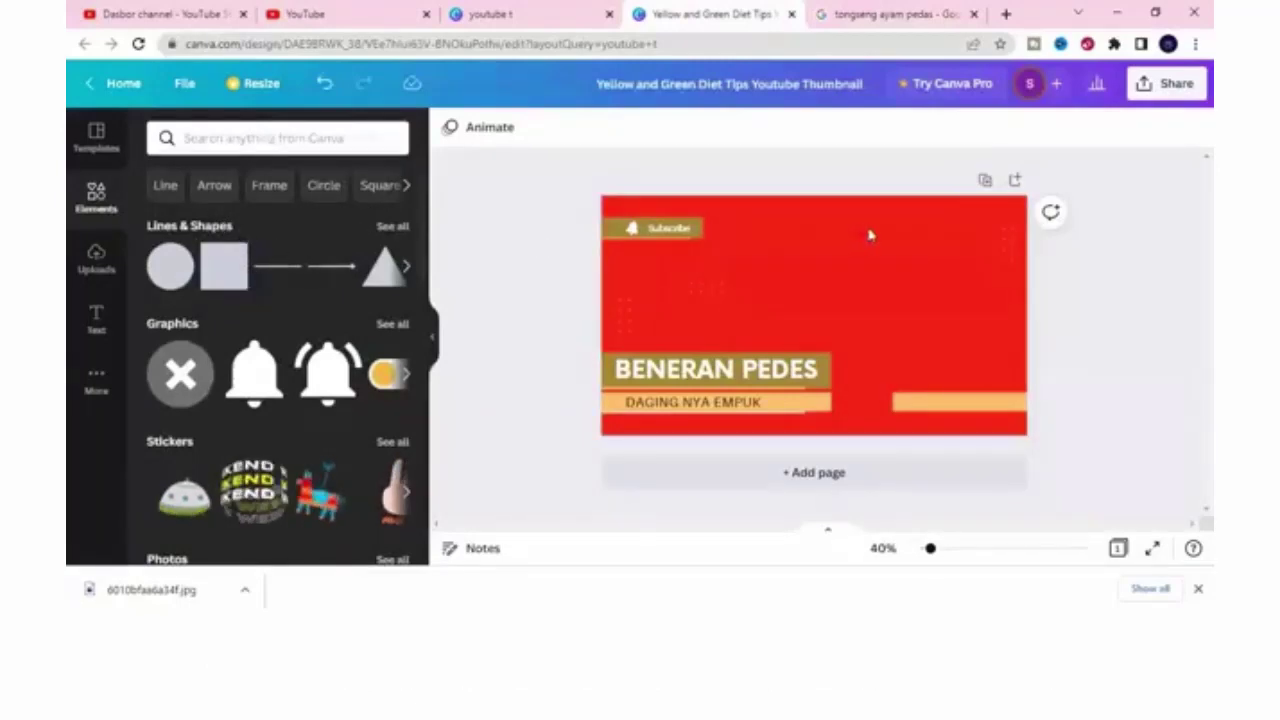
click(94, 153)
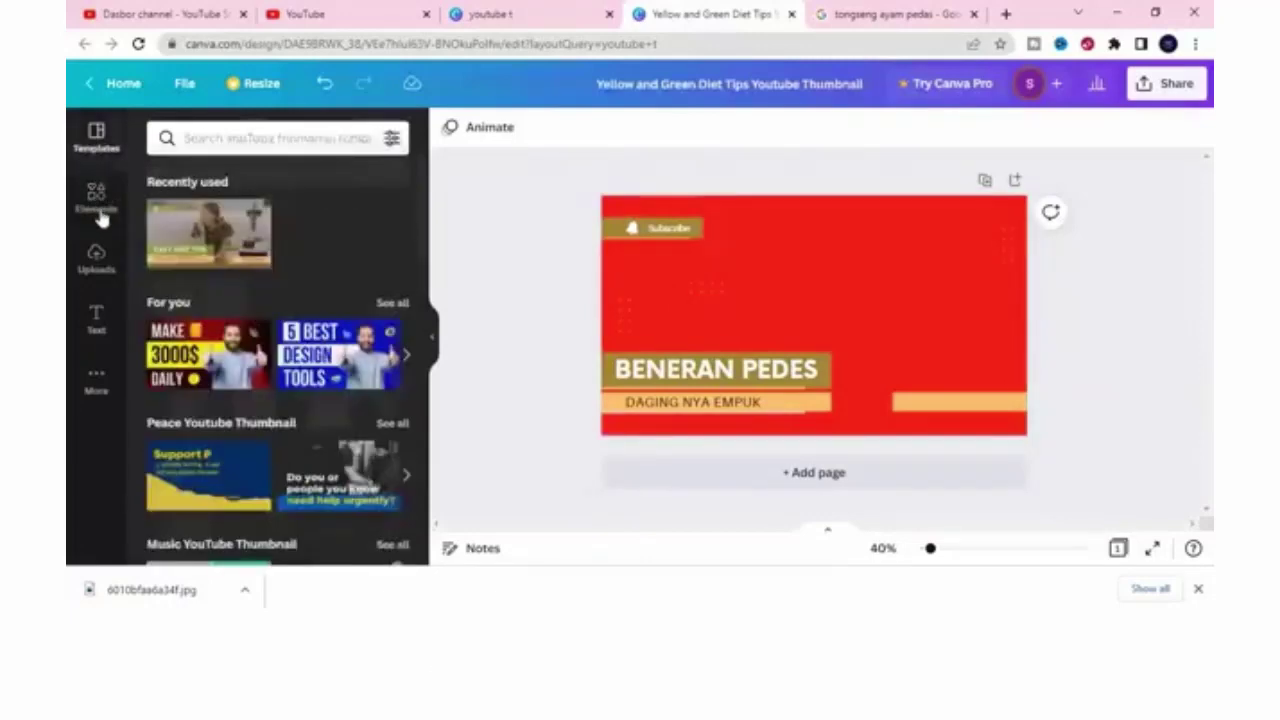
click(100, 205)
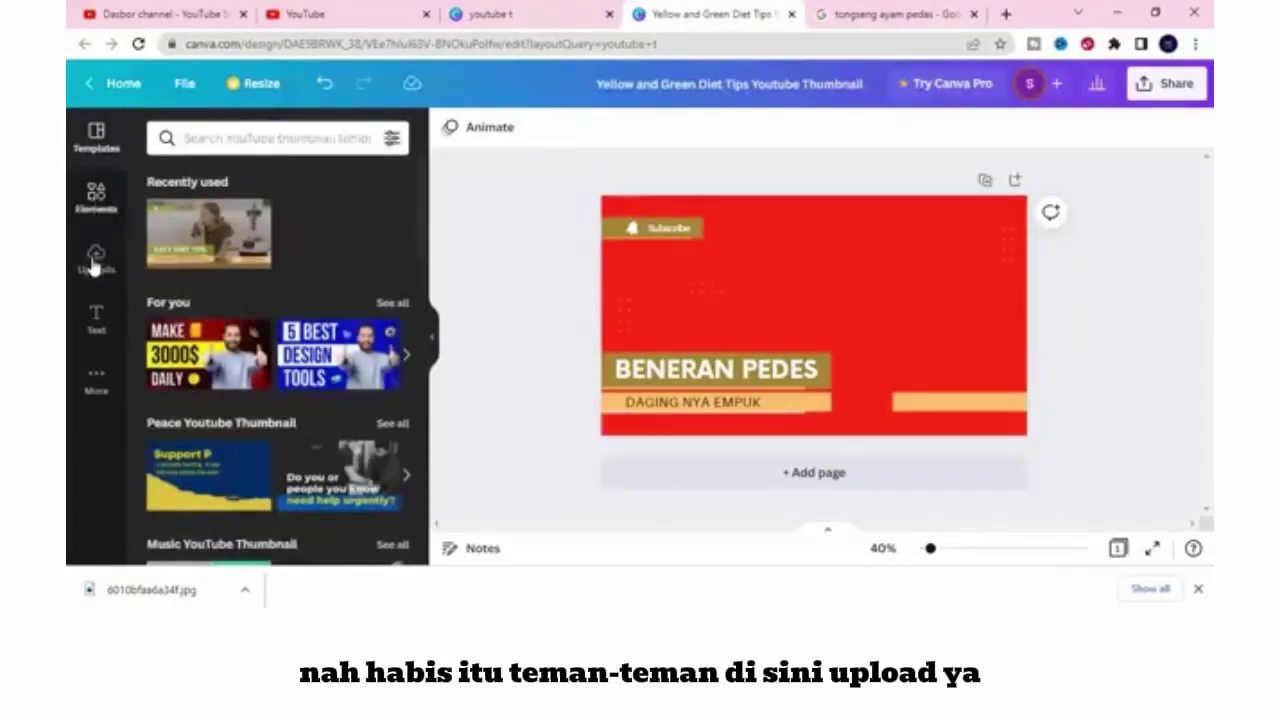
click(94, 264)
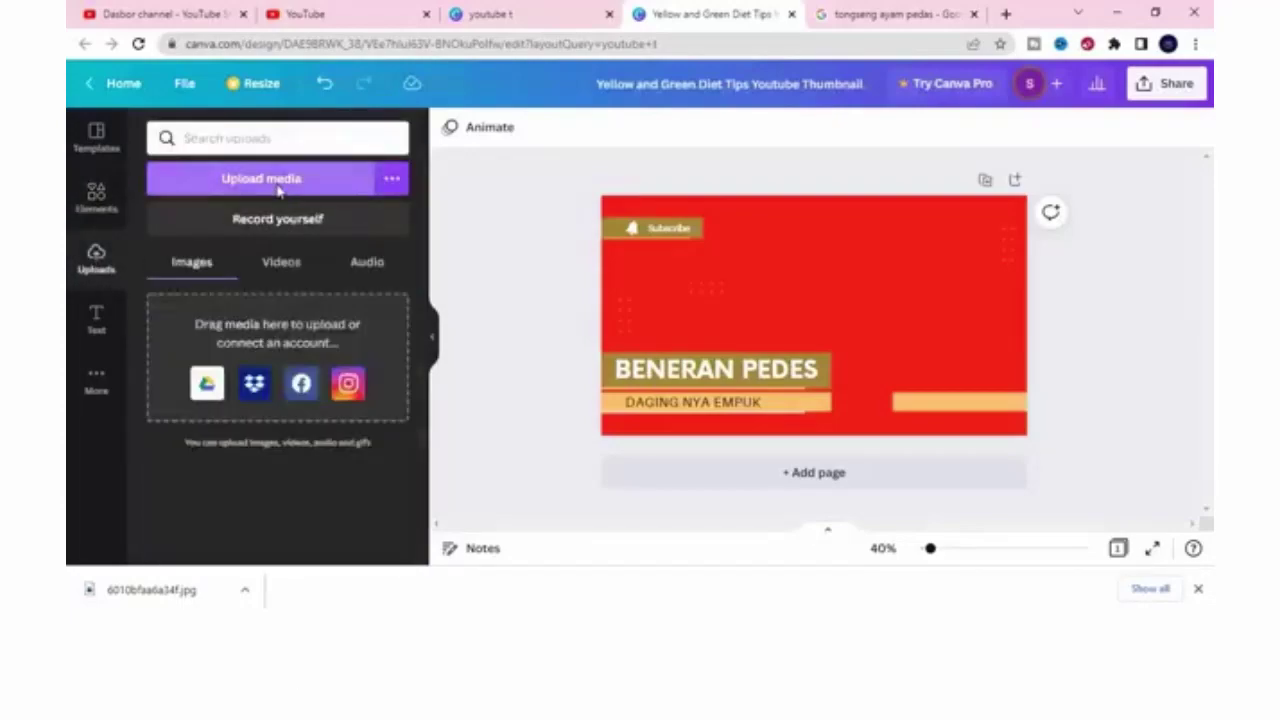
click(280, 188)
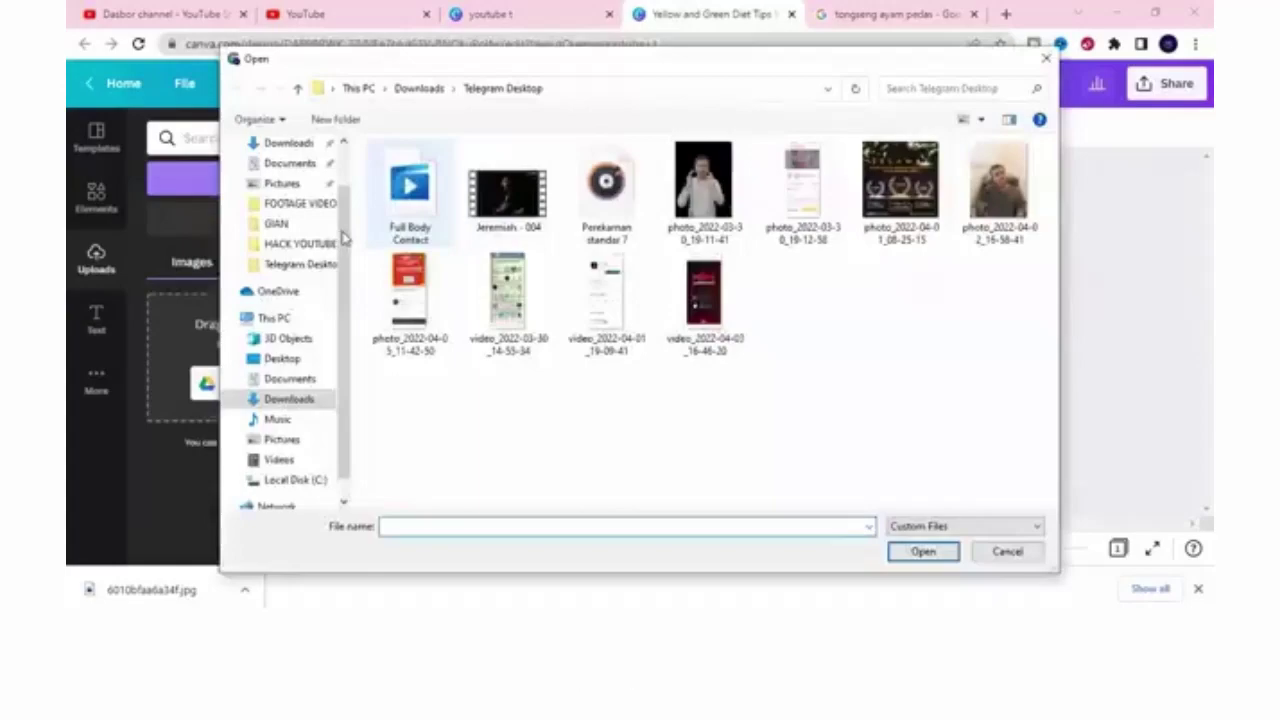
scroll(300, 205, up, 1)
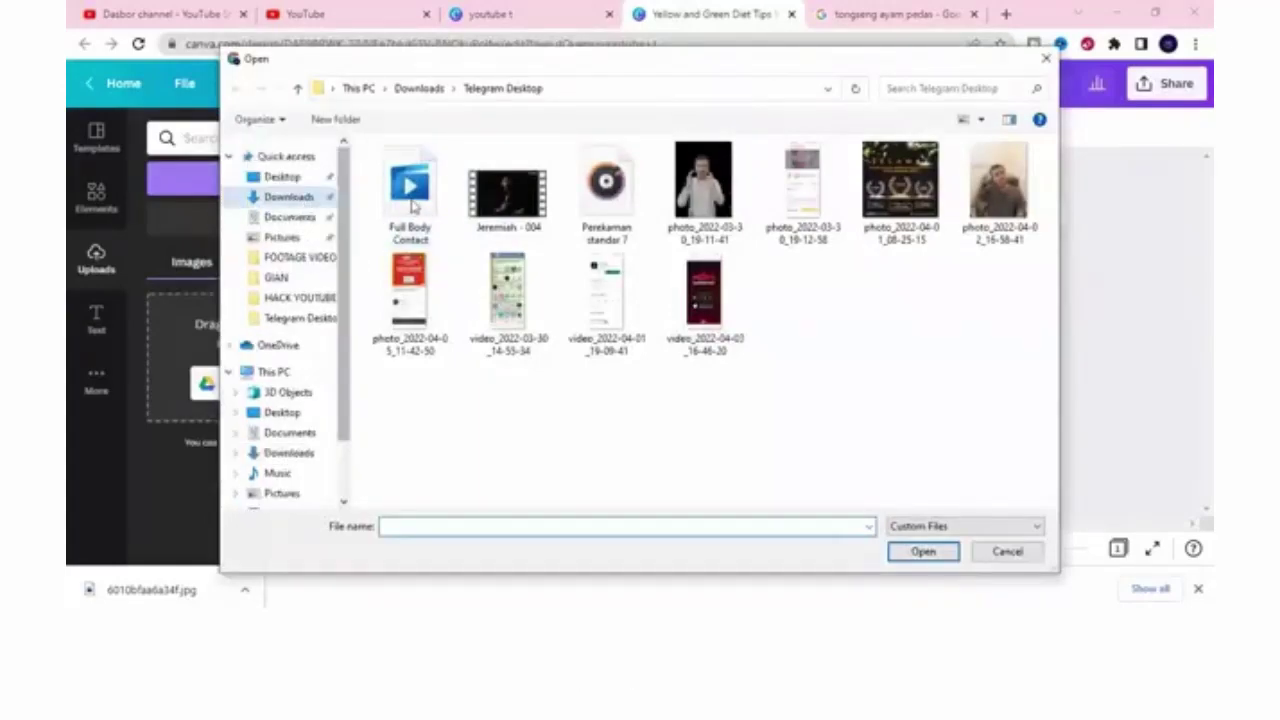
key(alt+Up)
click(411, 222)
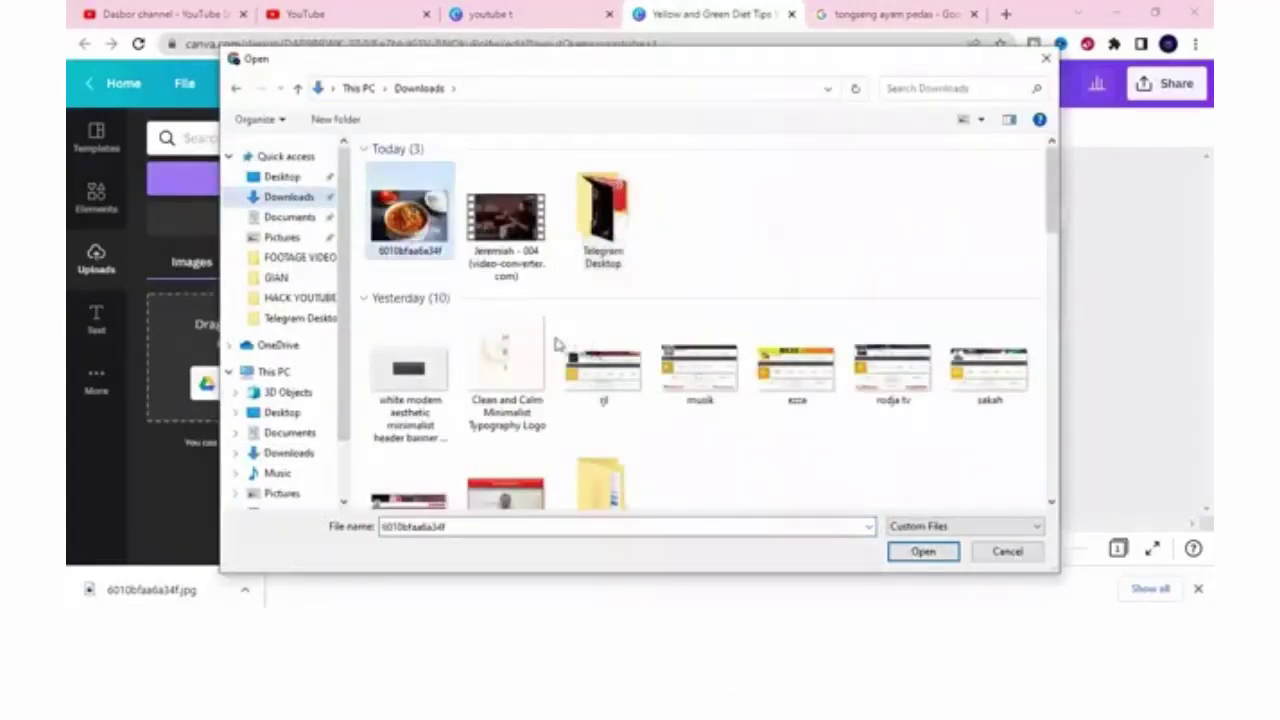
key(Return)
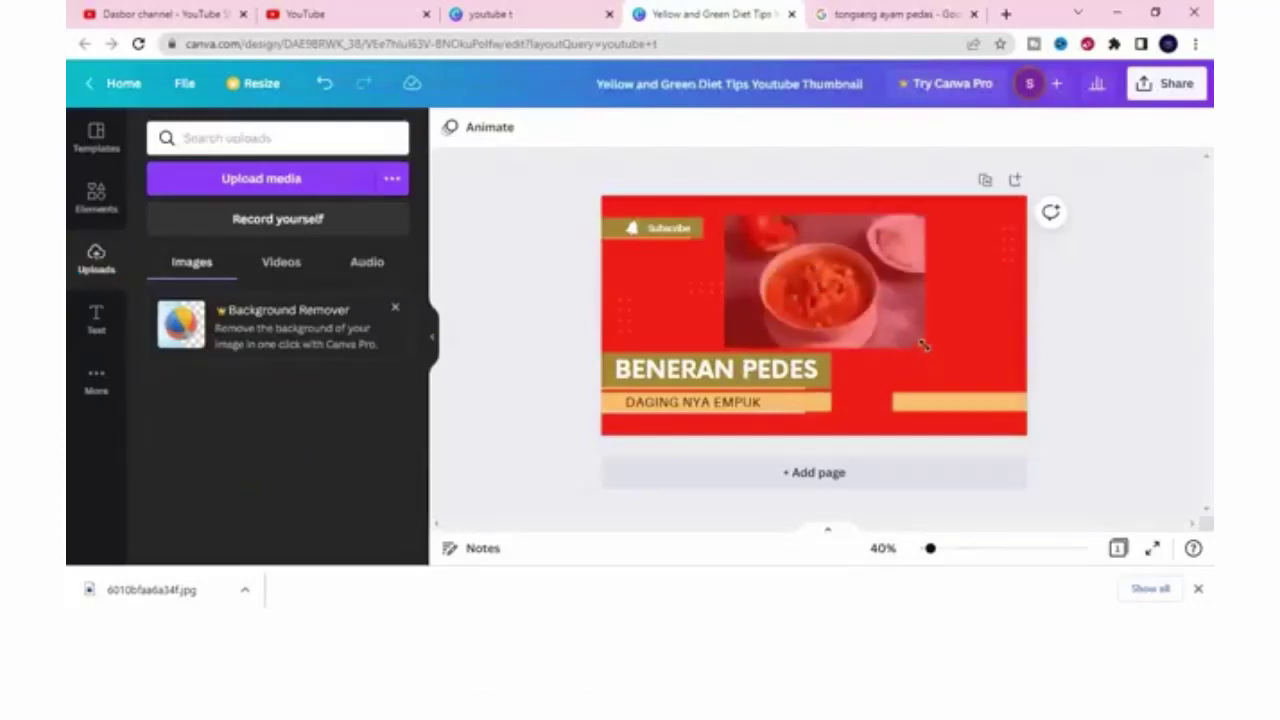
Step: Add the uploaded bowl photo to the thumbnail, enlarge it over the right part of the design, and send it to the back
drag(924, 345, 926, 347)
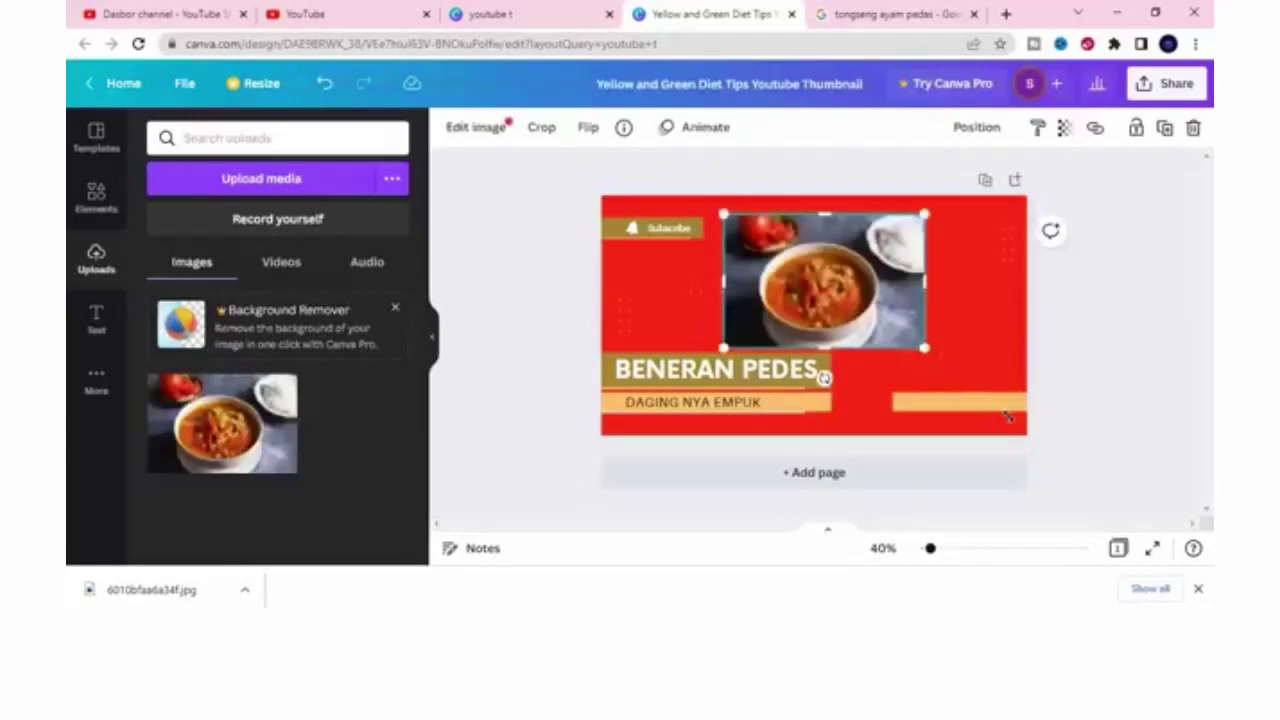
drag(1008, 416, 1051, 453)
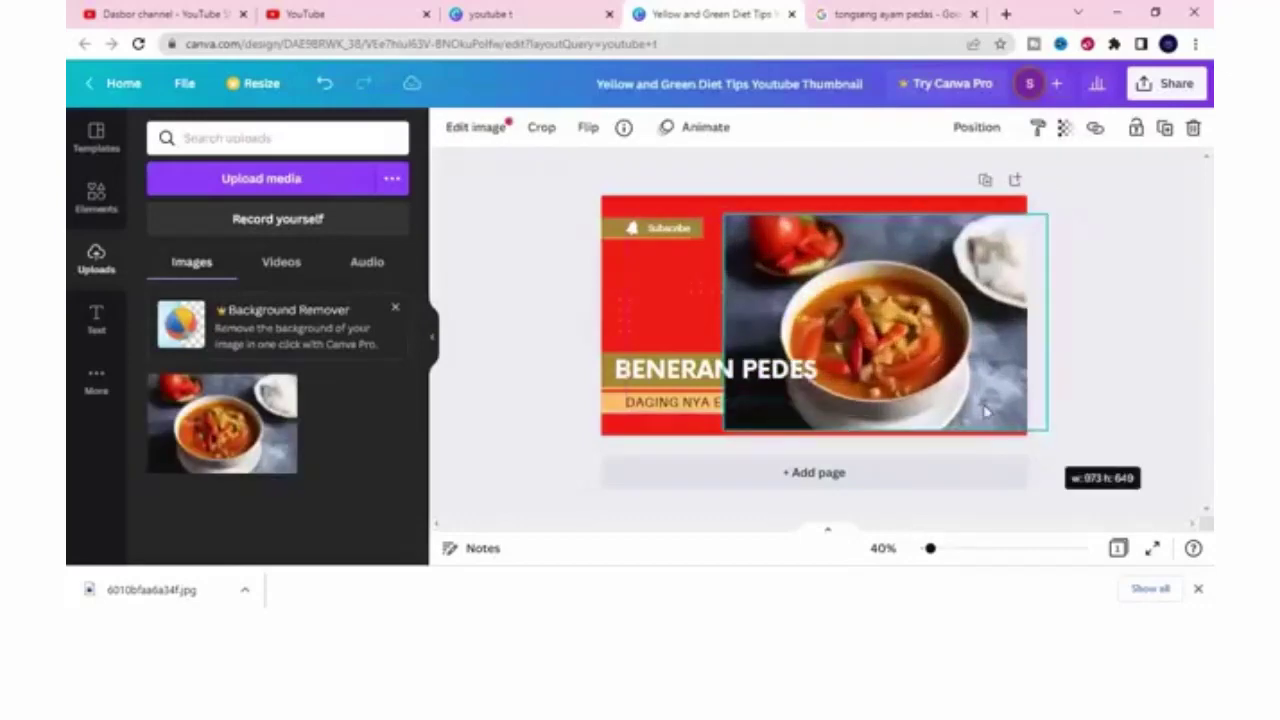
drag(943, 365, 887, 323)
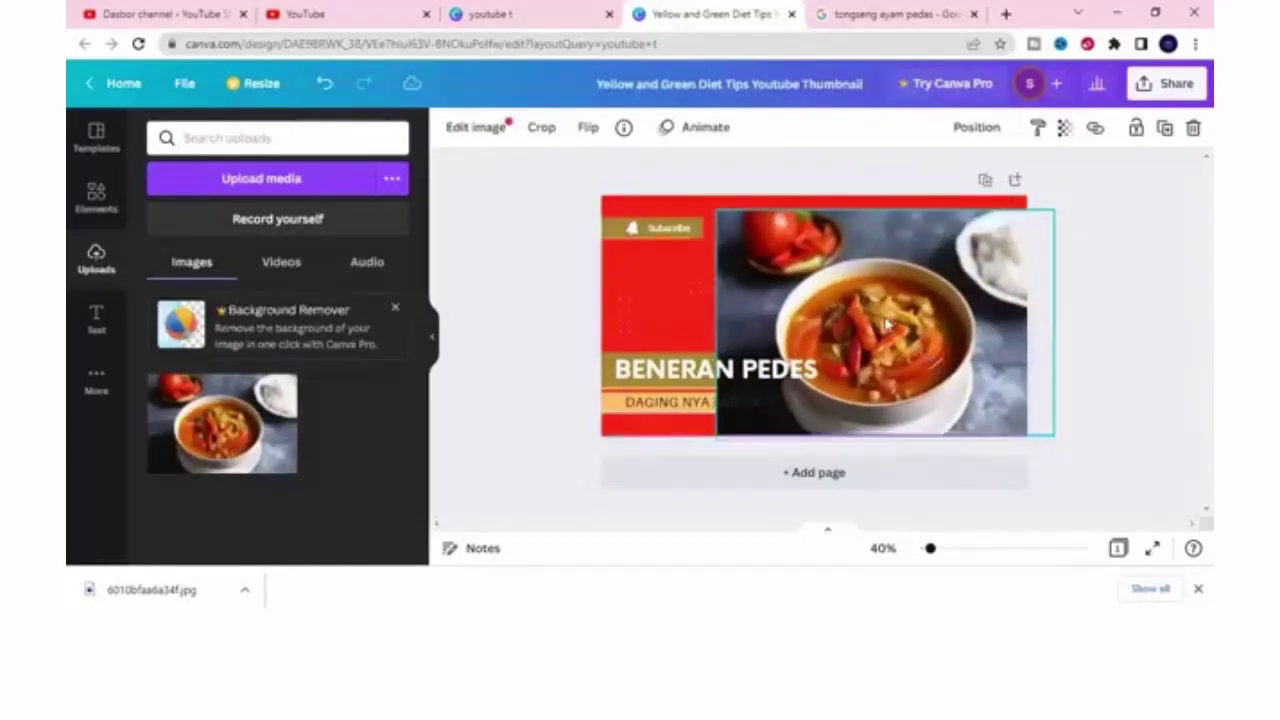
right_click(887, 323)
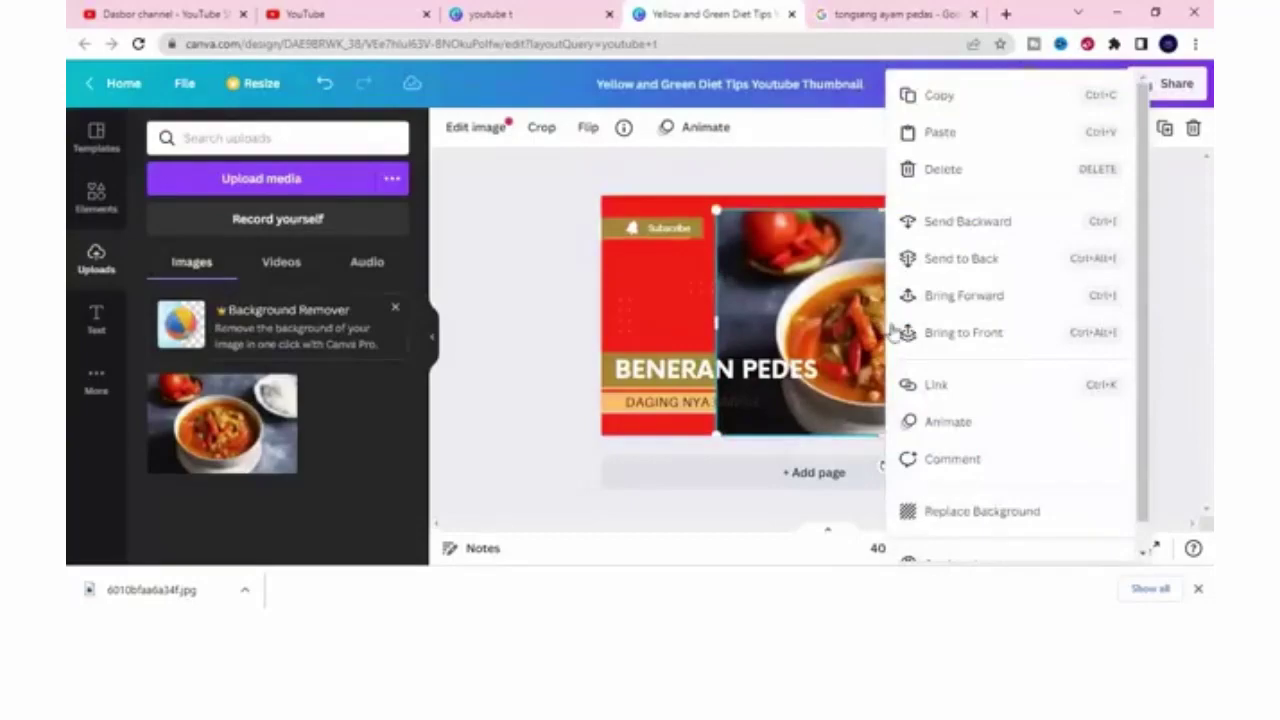
click(962, 266)
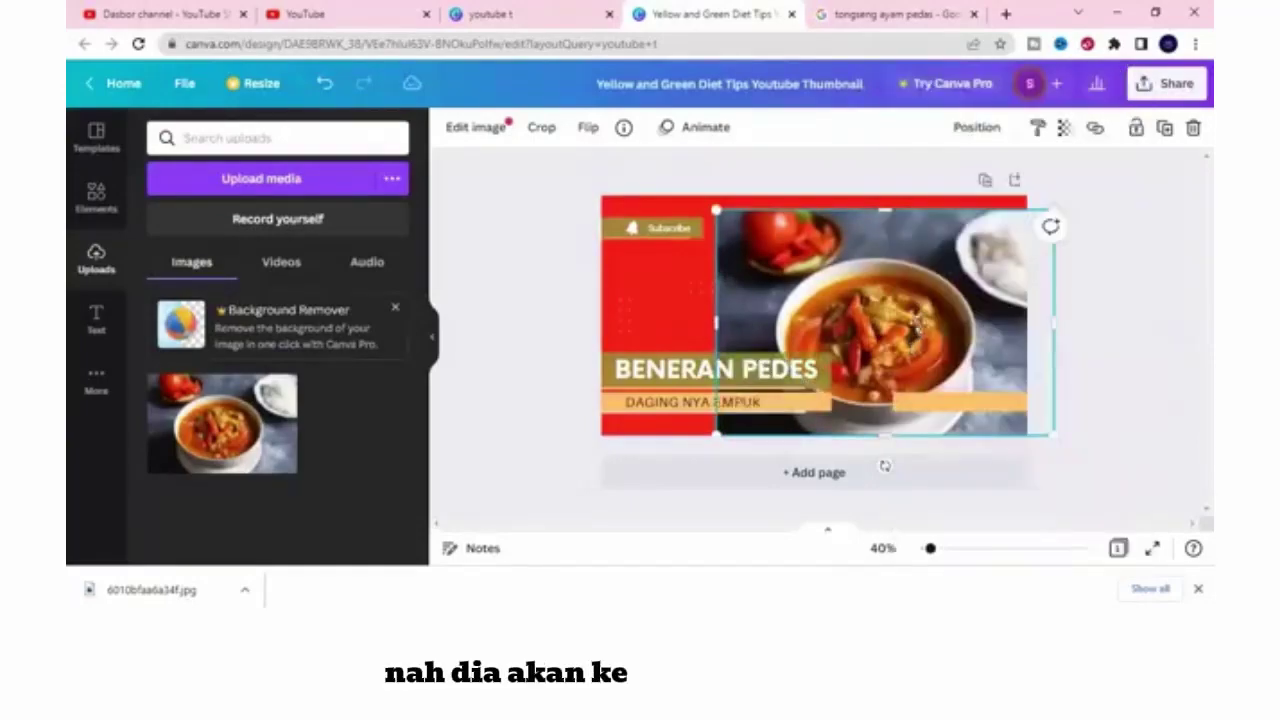
Step: Shrink and reposition the bowl photo so its right edge meets the design's edge above the lower red strip
drag(922, 304, 933, 265)
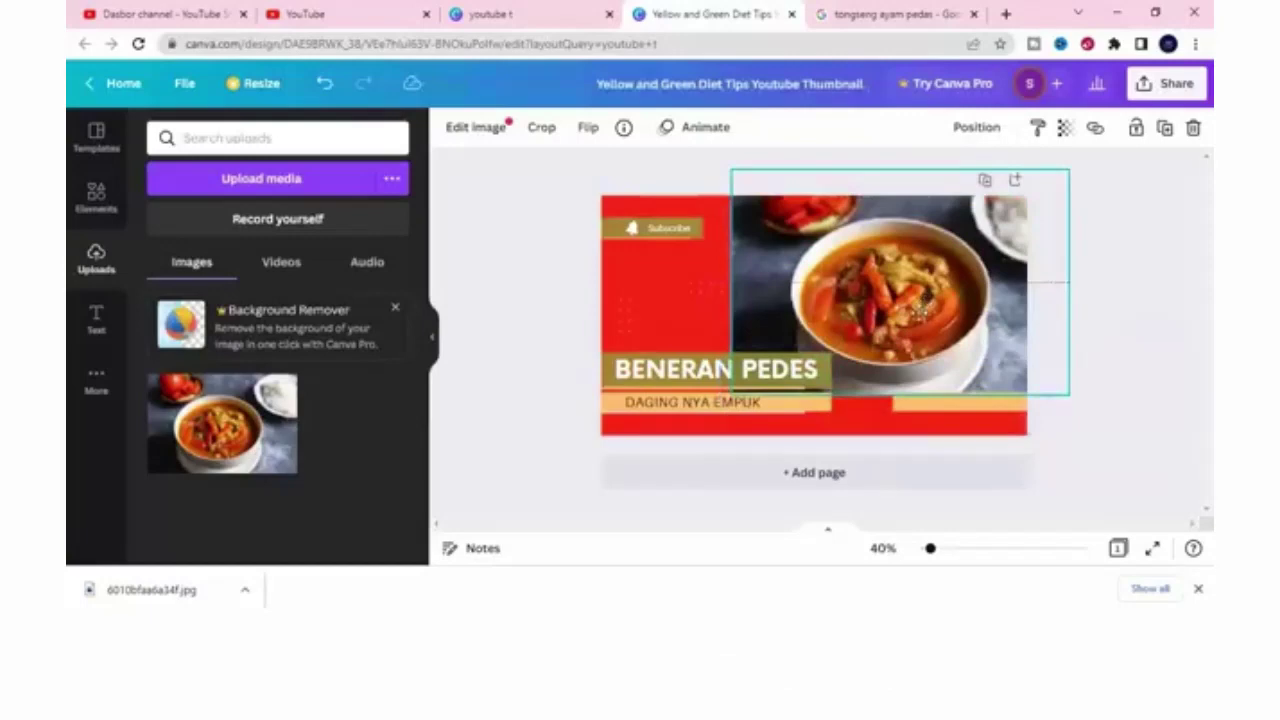
mouse_move(885, 350)
mouse_down()
mouse_move(898, 365)
mouse_move(886, 355)
mouse_up()
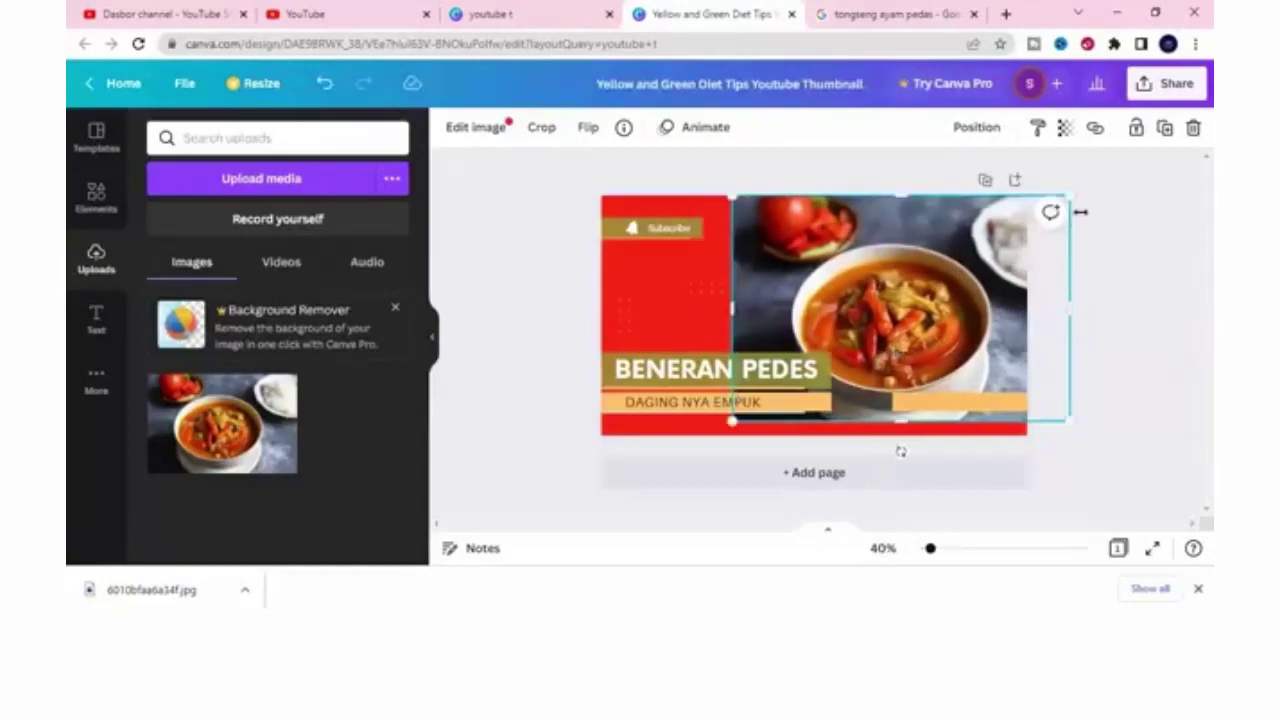
drag(1067, 198, 1002, 242)
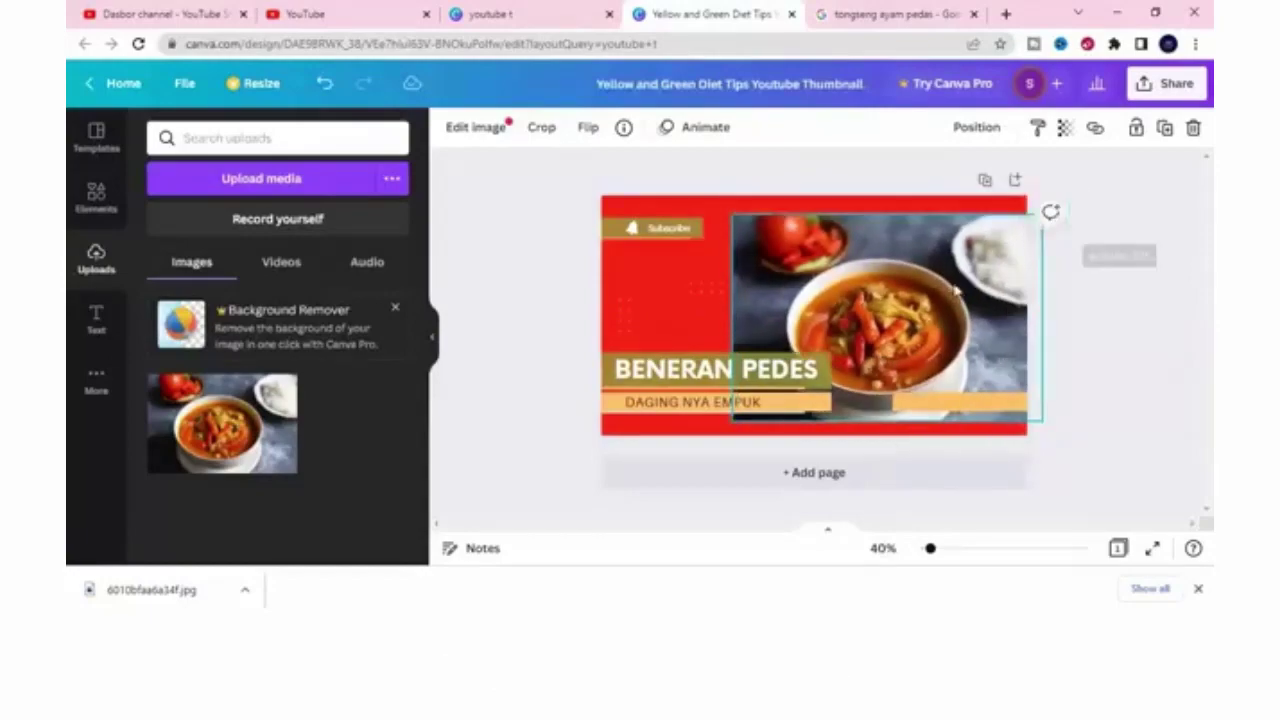
drag(955, 291, 960, 268)
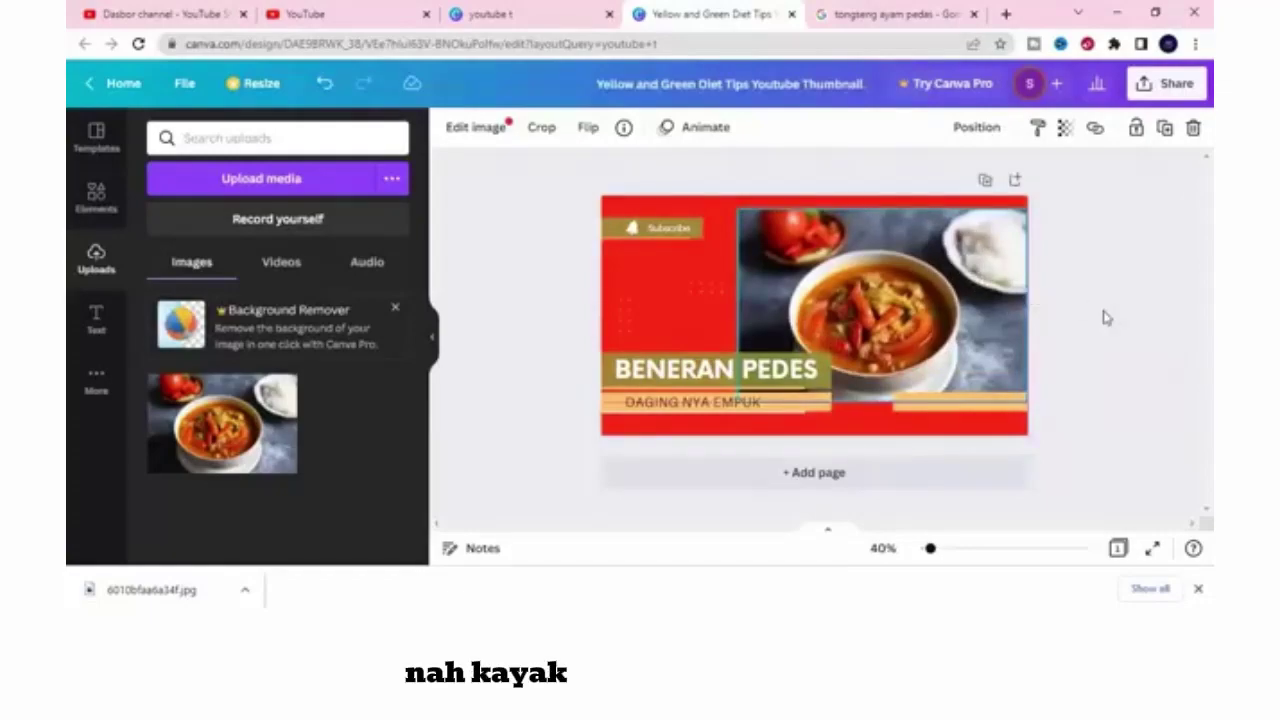
click(1065, 272)
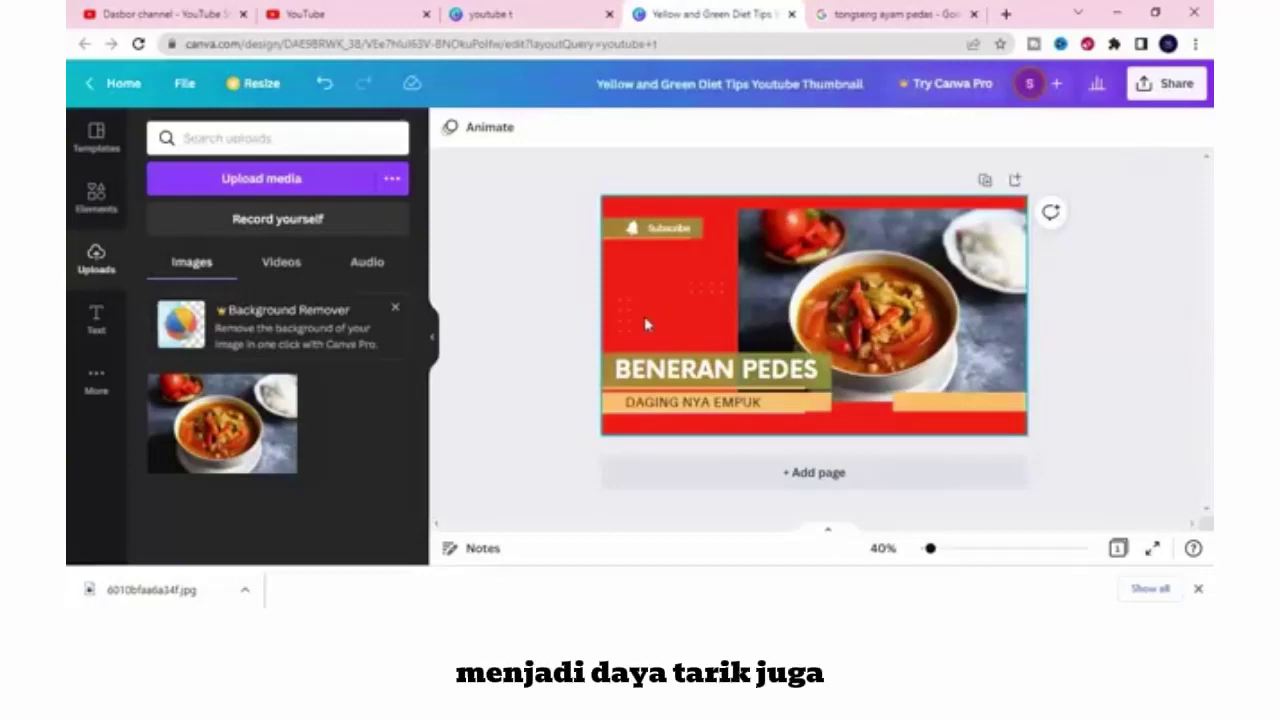
Step: Download the finished thumbnail design as a PNG at 1280 × 720 px
click(1148, 88)
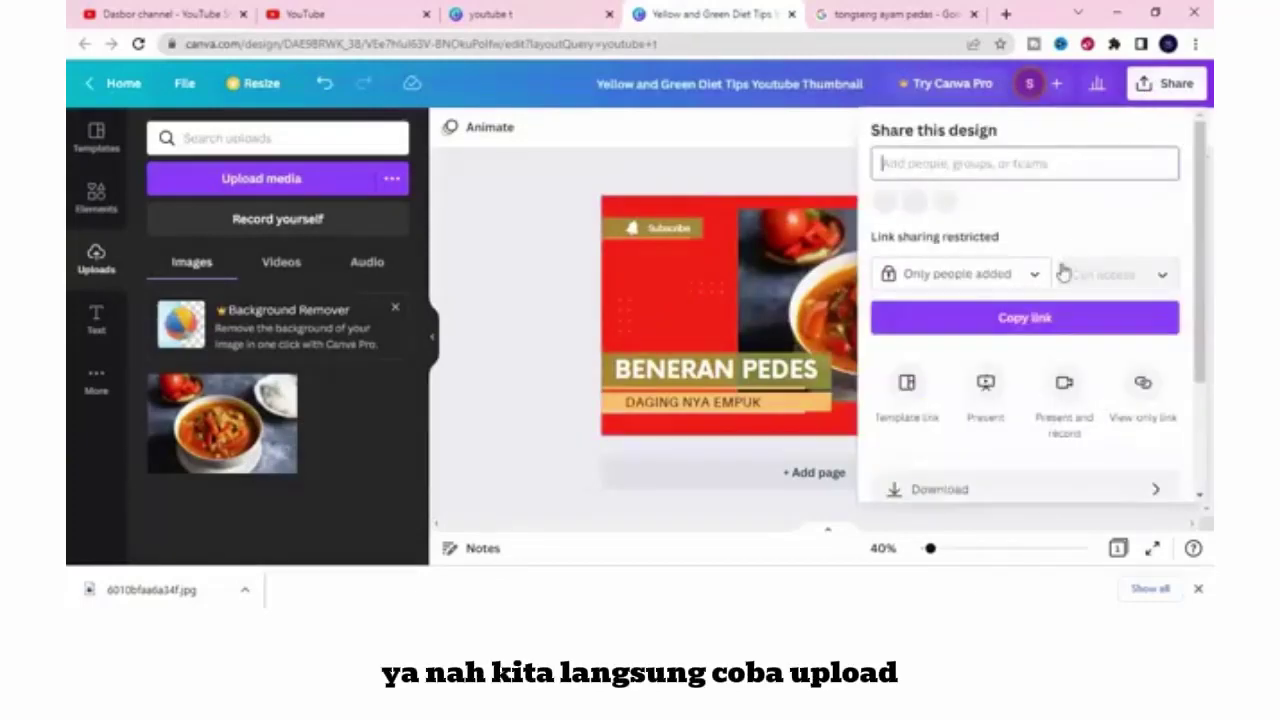
scroll(1004, 352, down, 2)
click(1004, 345)
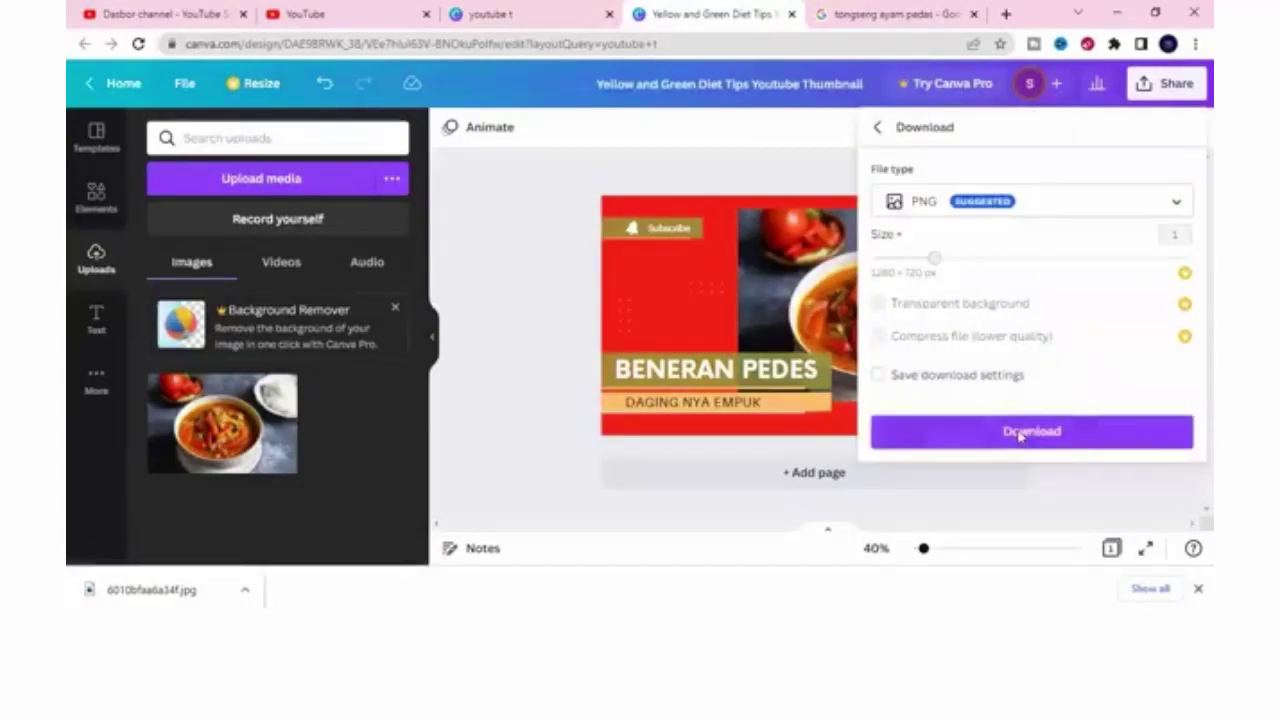
click(1019, 434)
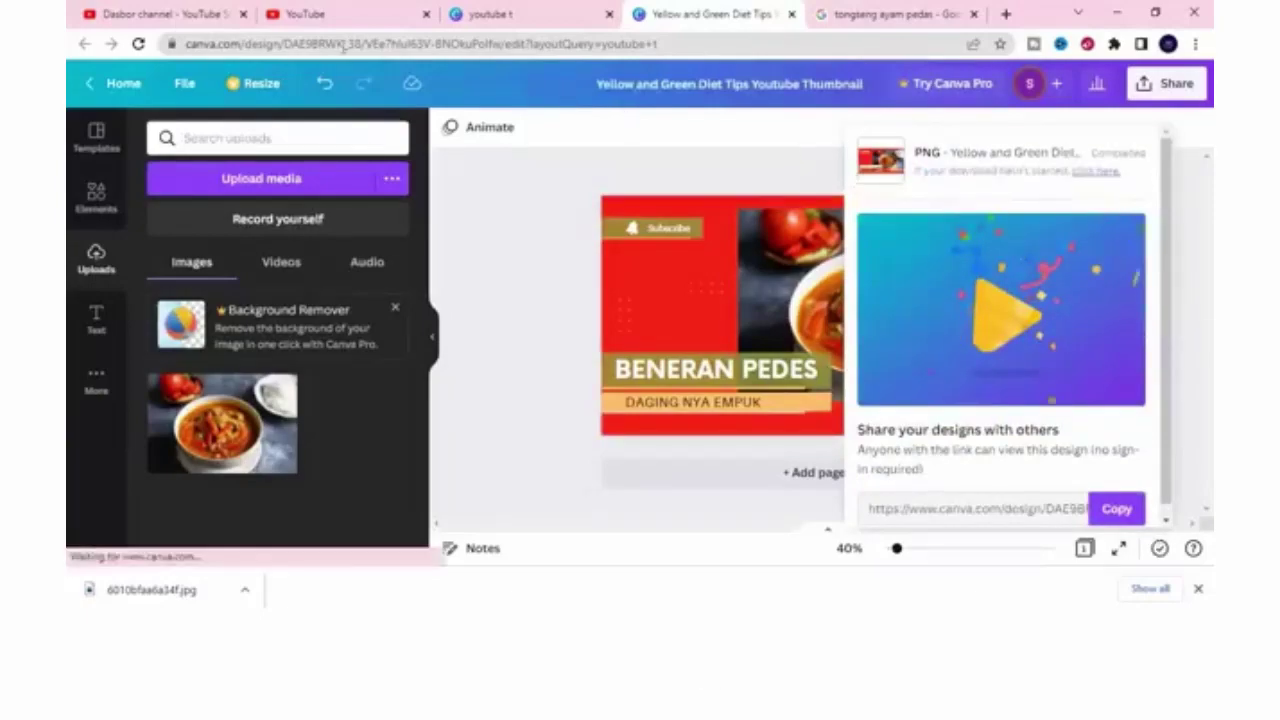
Step: Switch to the YouTube Studio tab and upload "Yellow and Green Diet Tips Youtube Thumbnail" as the video's custom thumbnail
key(ctrl+1)
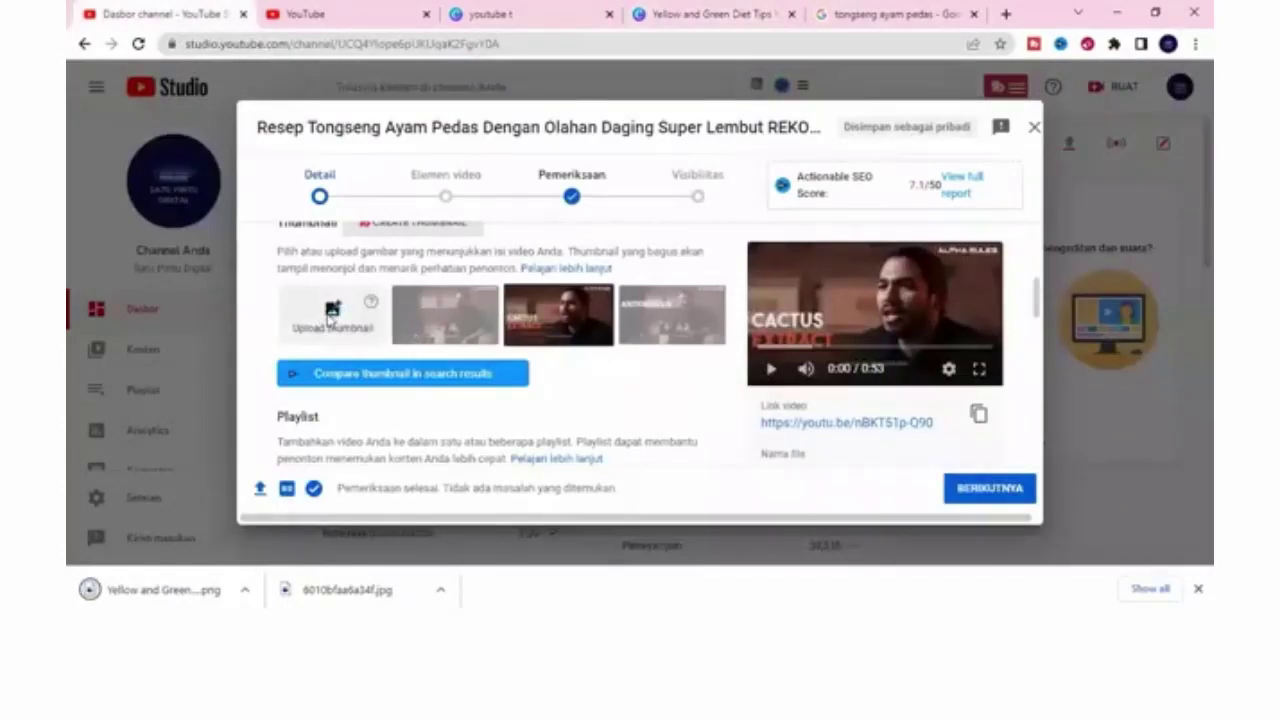
click(331, 314)
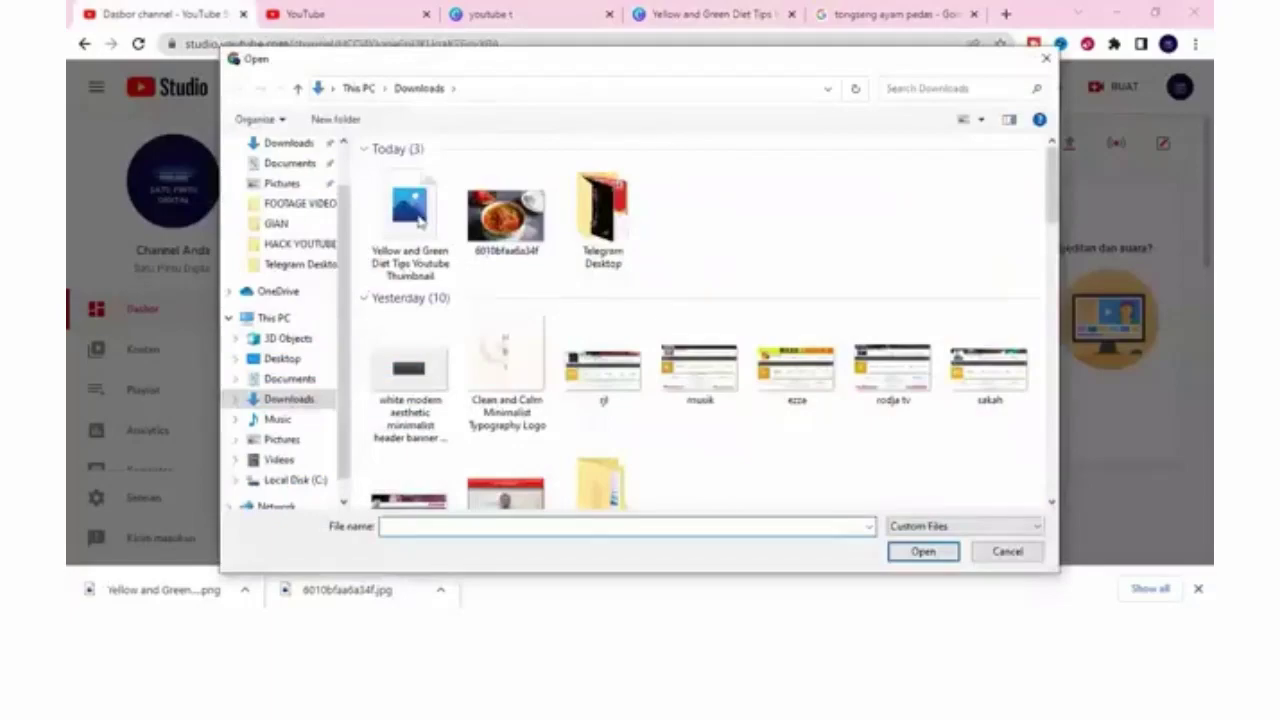
click(419, 221)
double_click(419, 221)
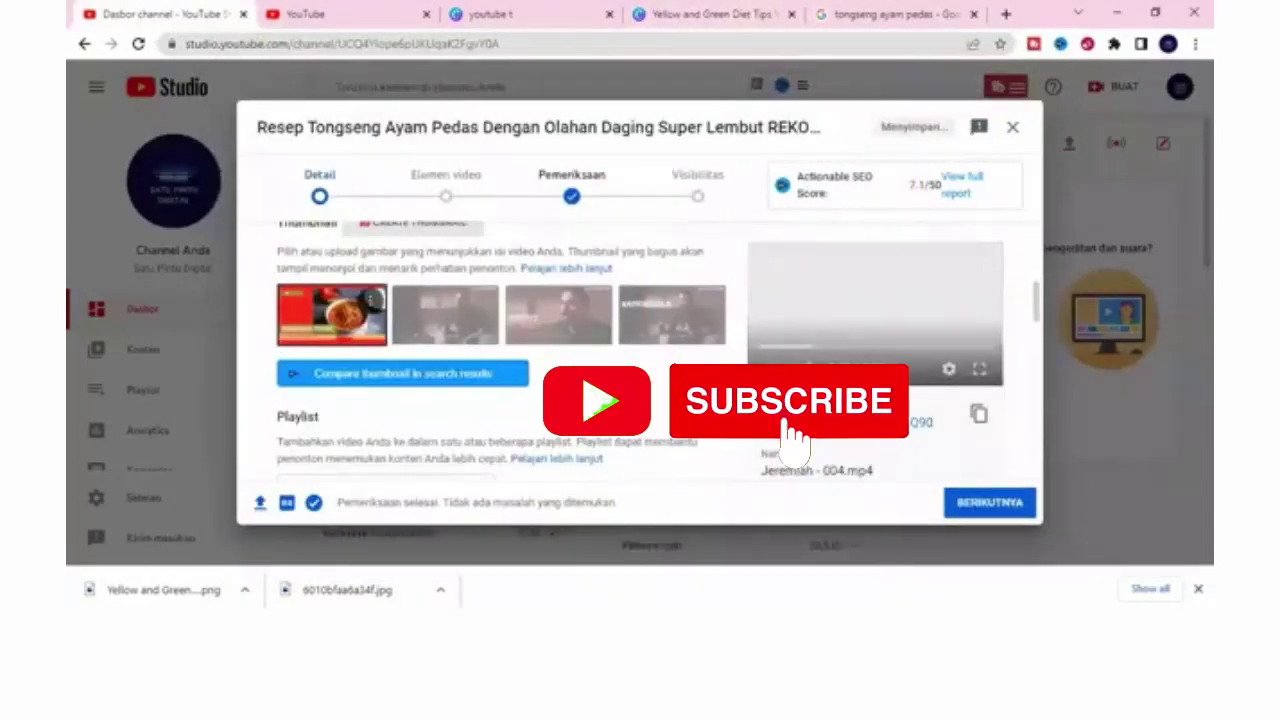
Step: Add the video to the "Rekomendasi Supplier" playlist
scroll(520, 347, down, 2)
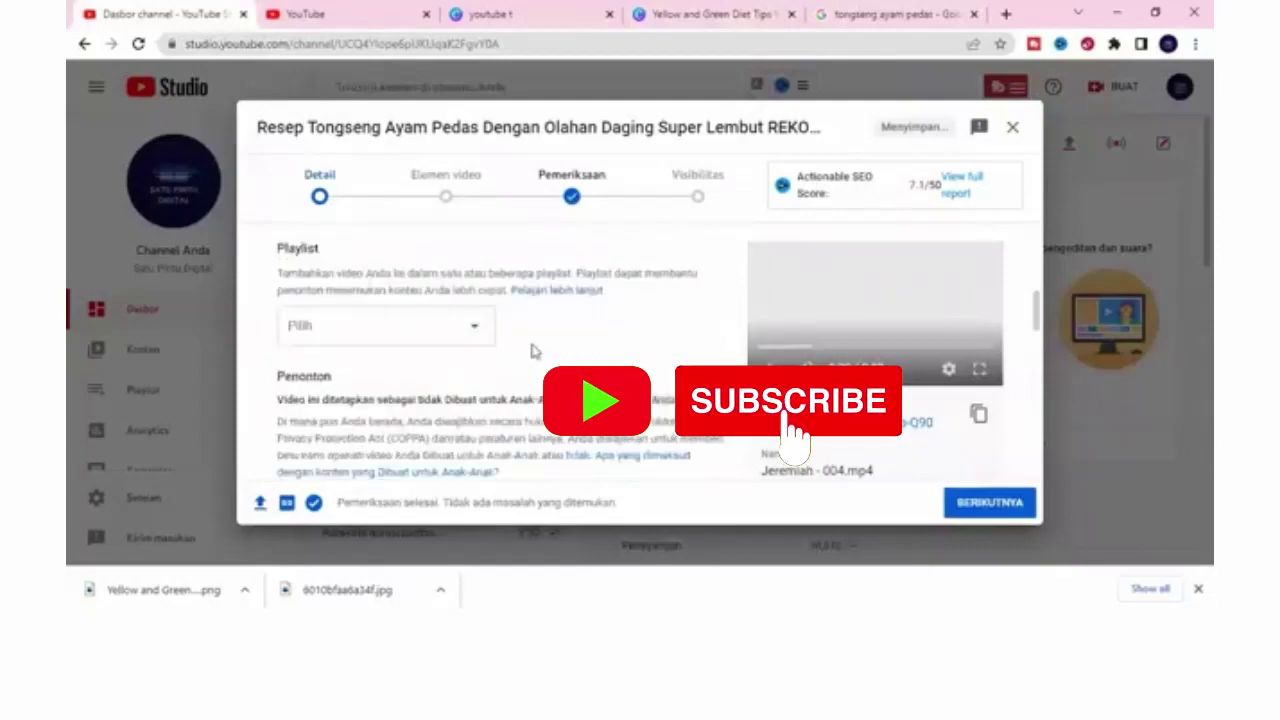
click(476, 331)
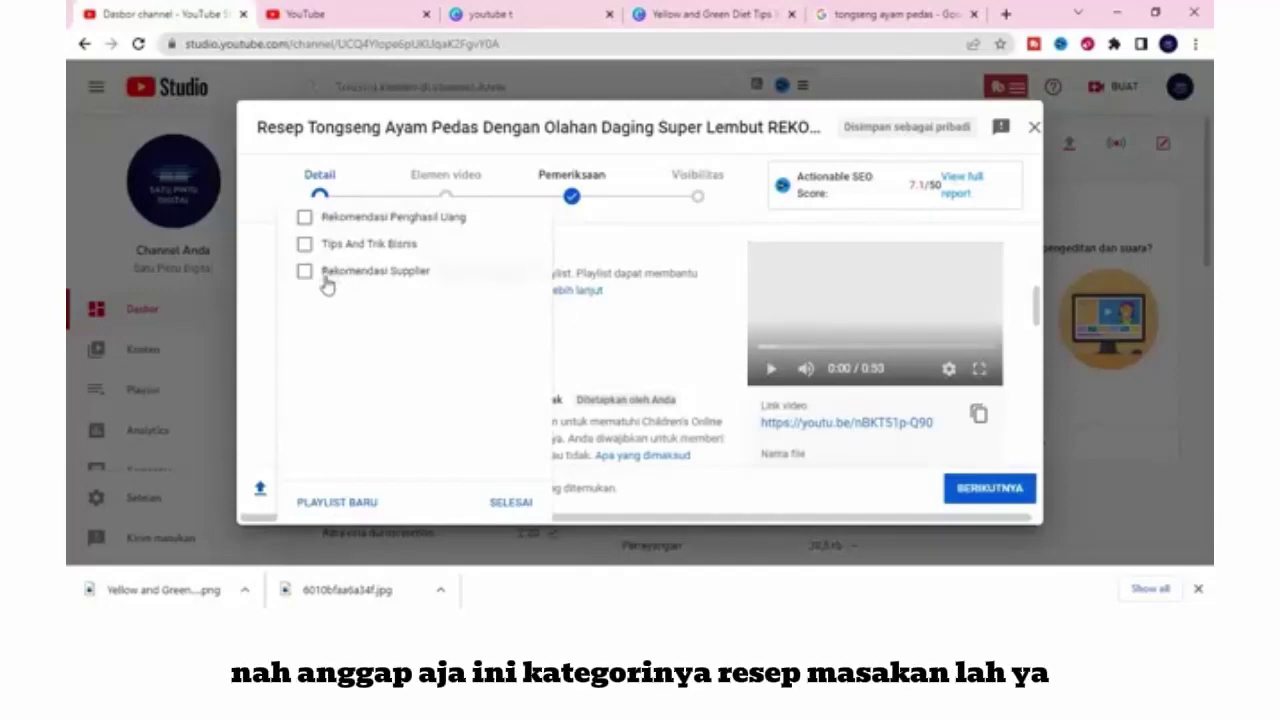
click(357, 277)
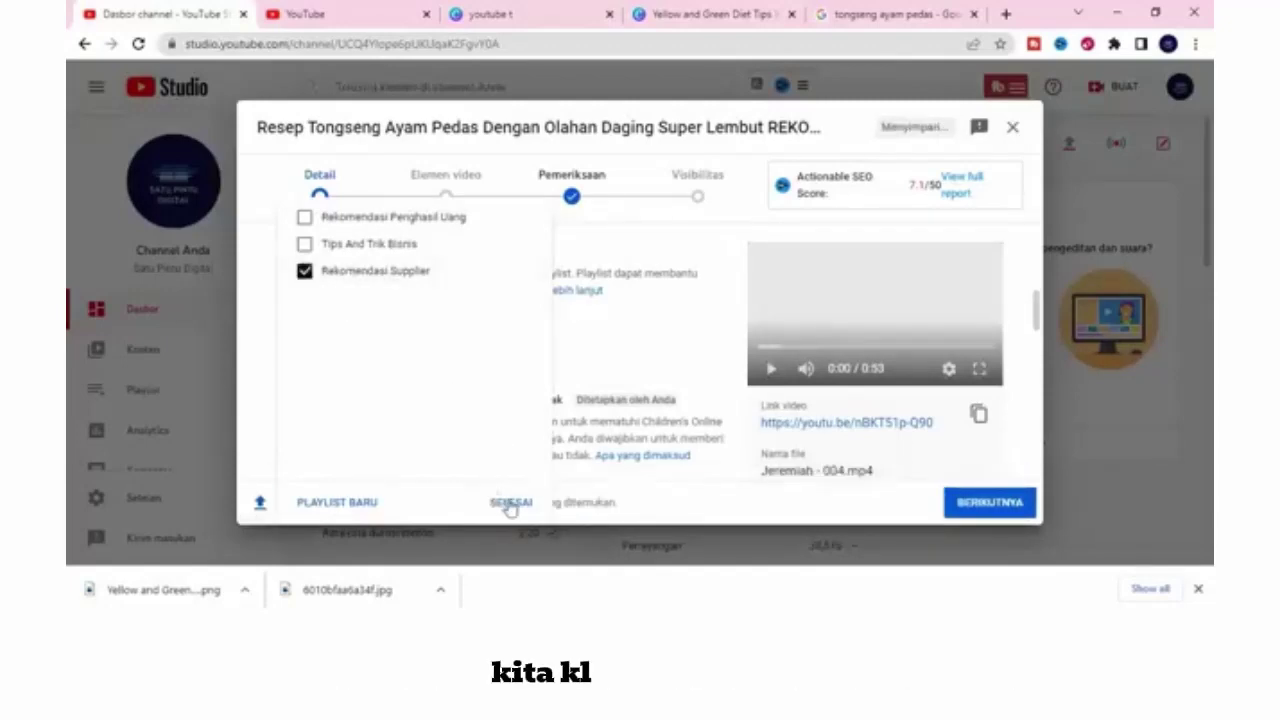
click(598, 407)
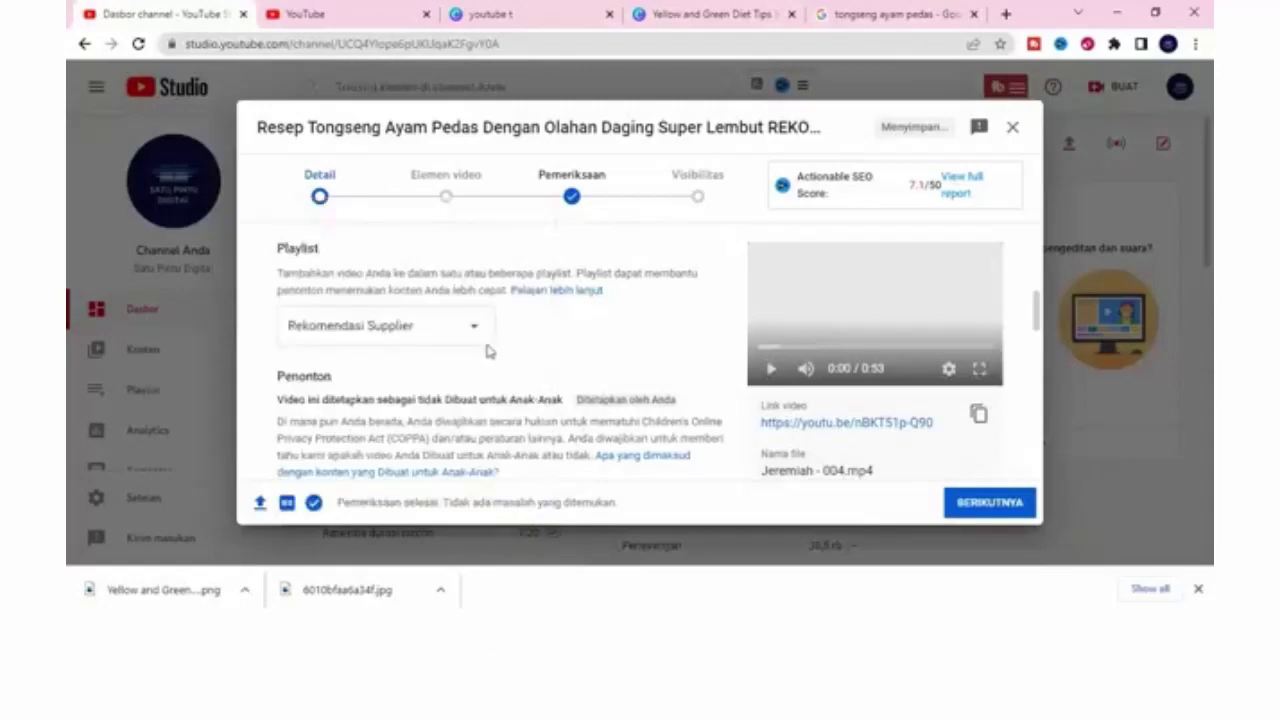
Step: Add the recommended tag "tongseng ayam" to the video's tags
scroll(485, 352, down, 2)
scroll(389, 351, down, 2)
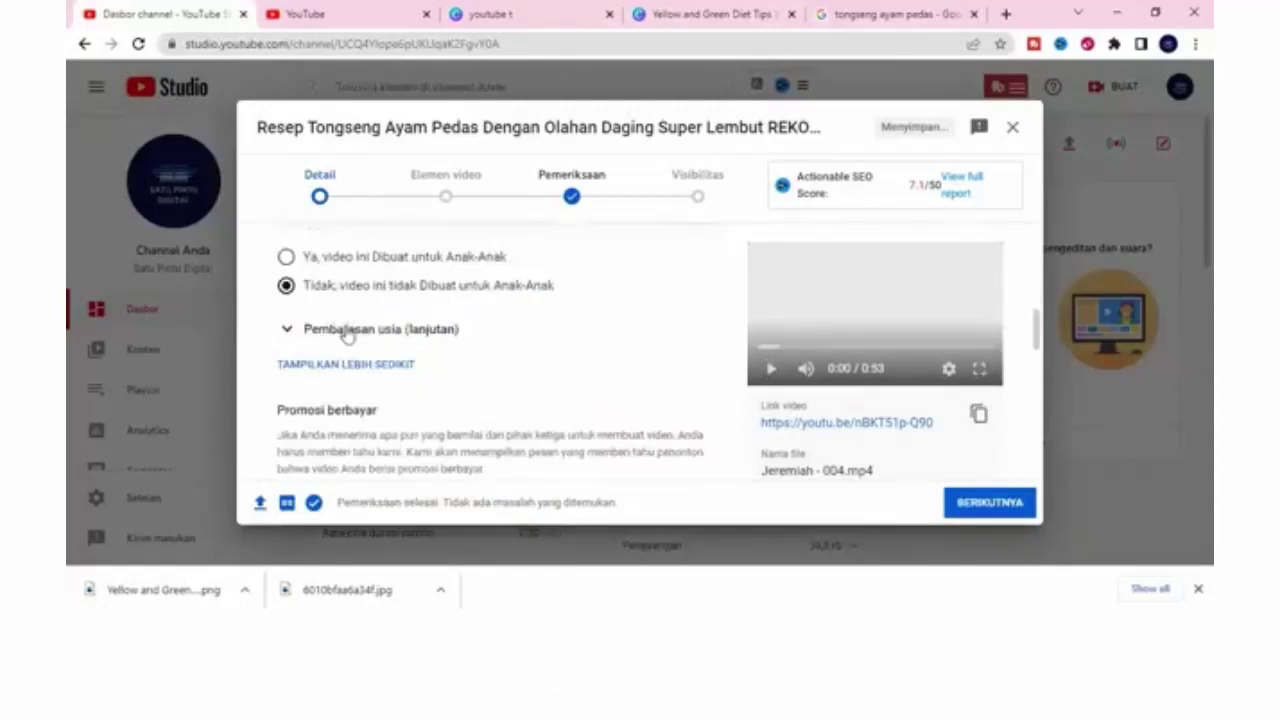
scroll(413, 344, down, 2)
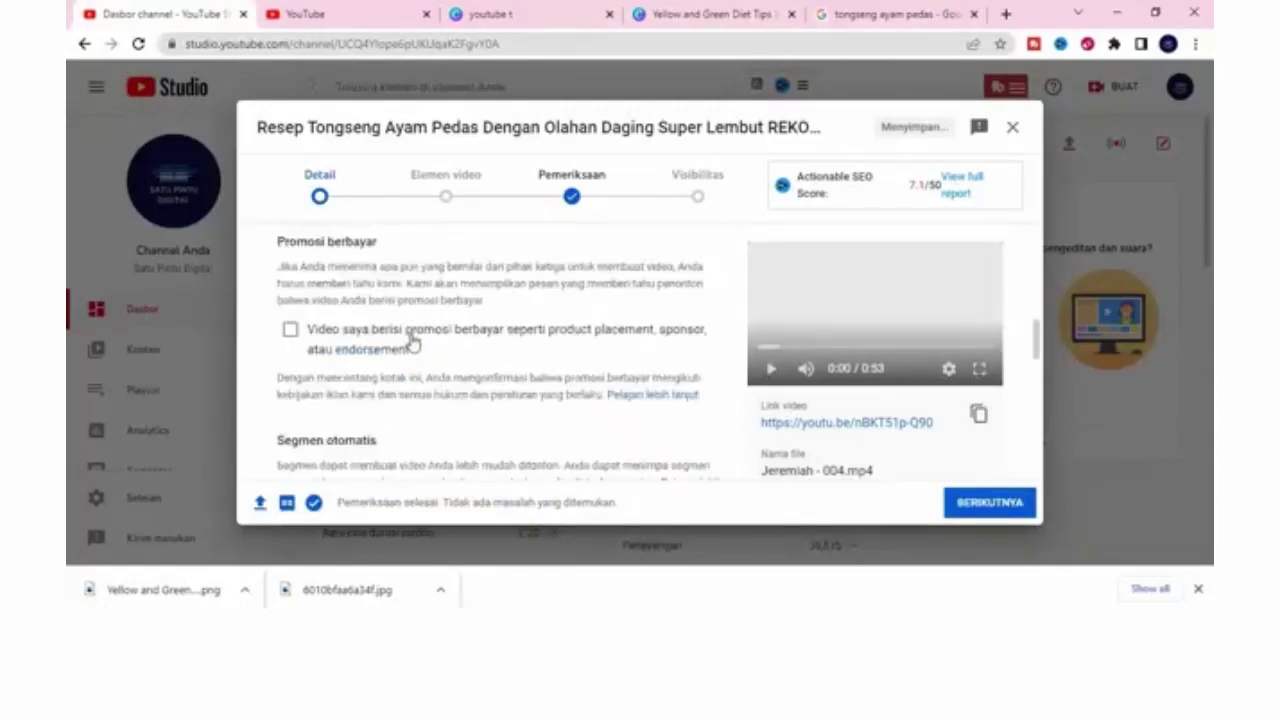
scroll(413, 344, down, 3)
scroll(420, 350, down, 1)
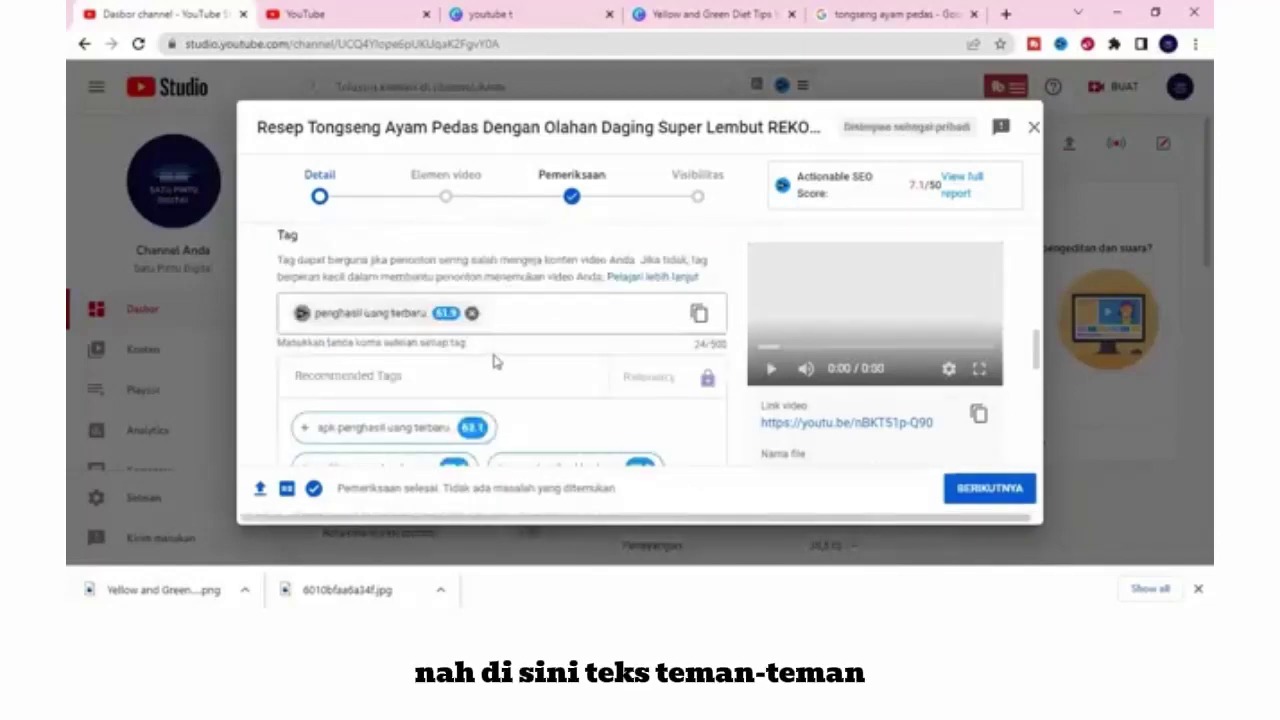
scroll(493, 361, down, 1)
scroll(470, 362, down, 2)
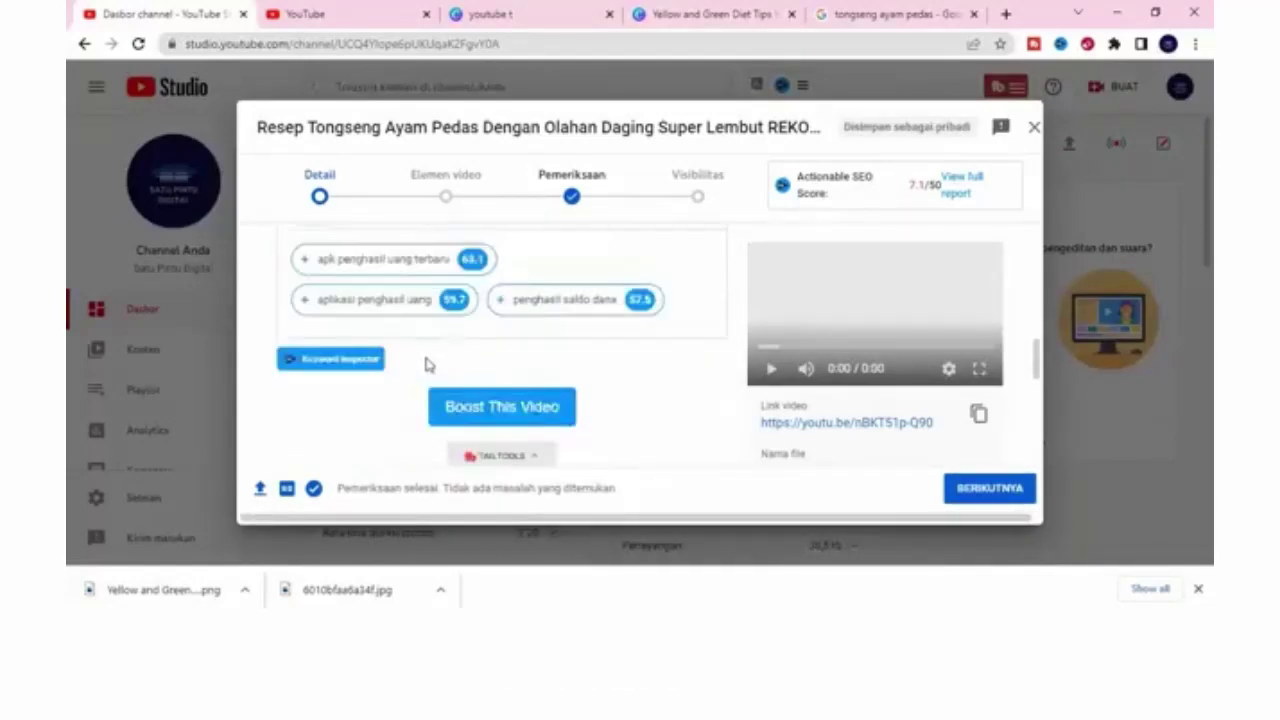
scroll(425, 362, down, 1)
scroll(415, 360, down, 2)
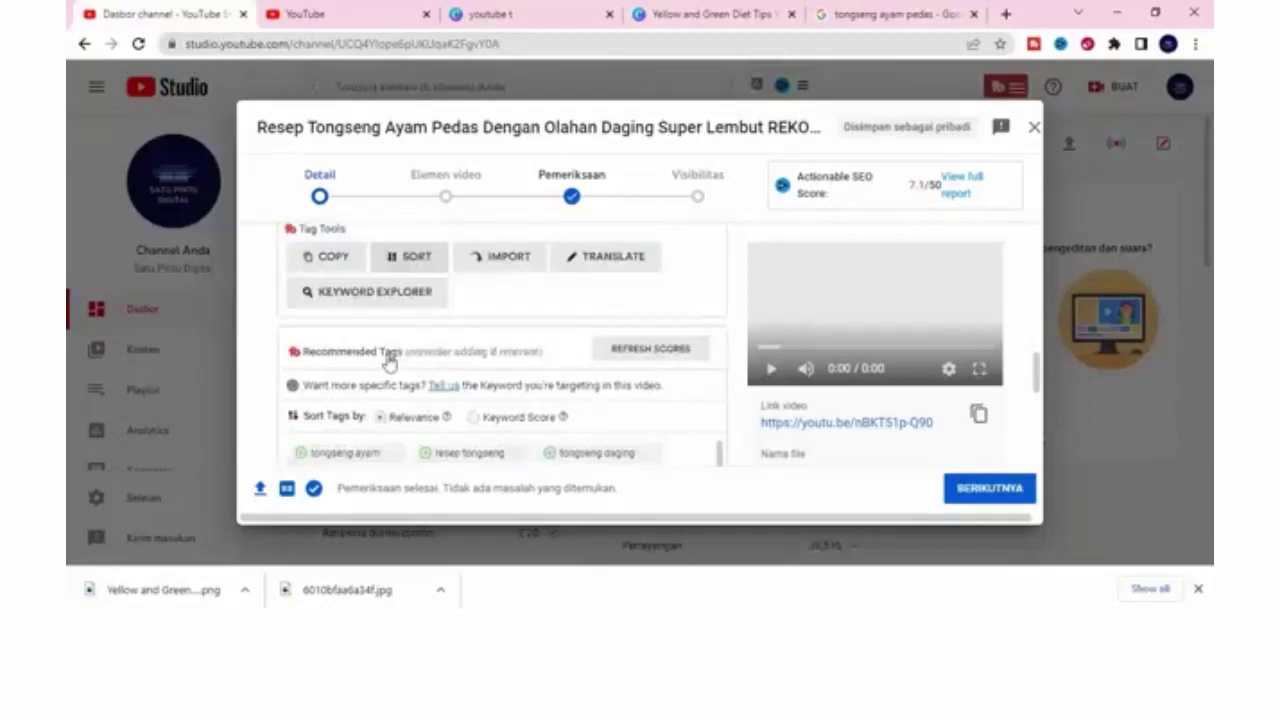
scroll(390, 362, down, 2)
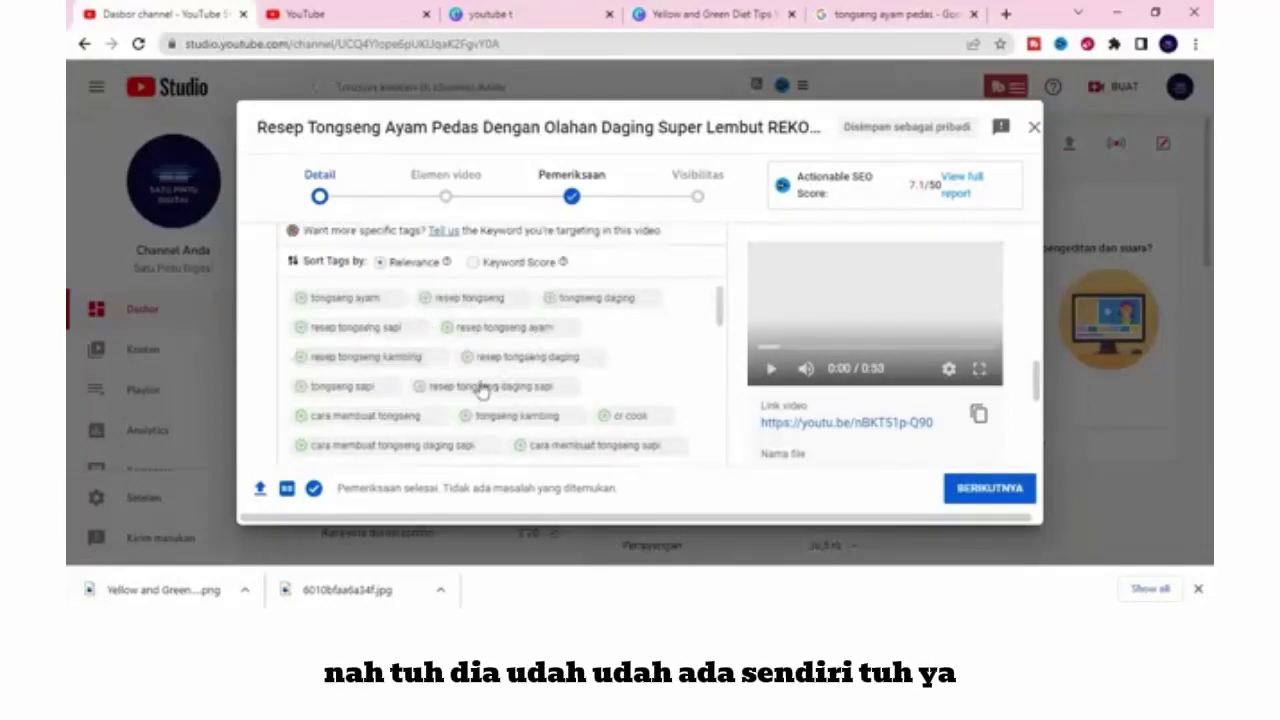
scroll(380, 395, down, 1)
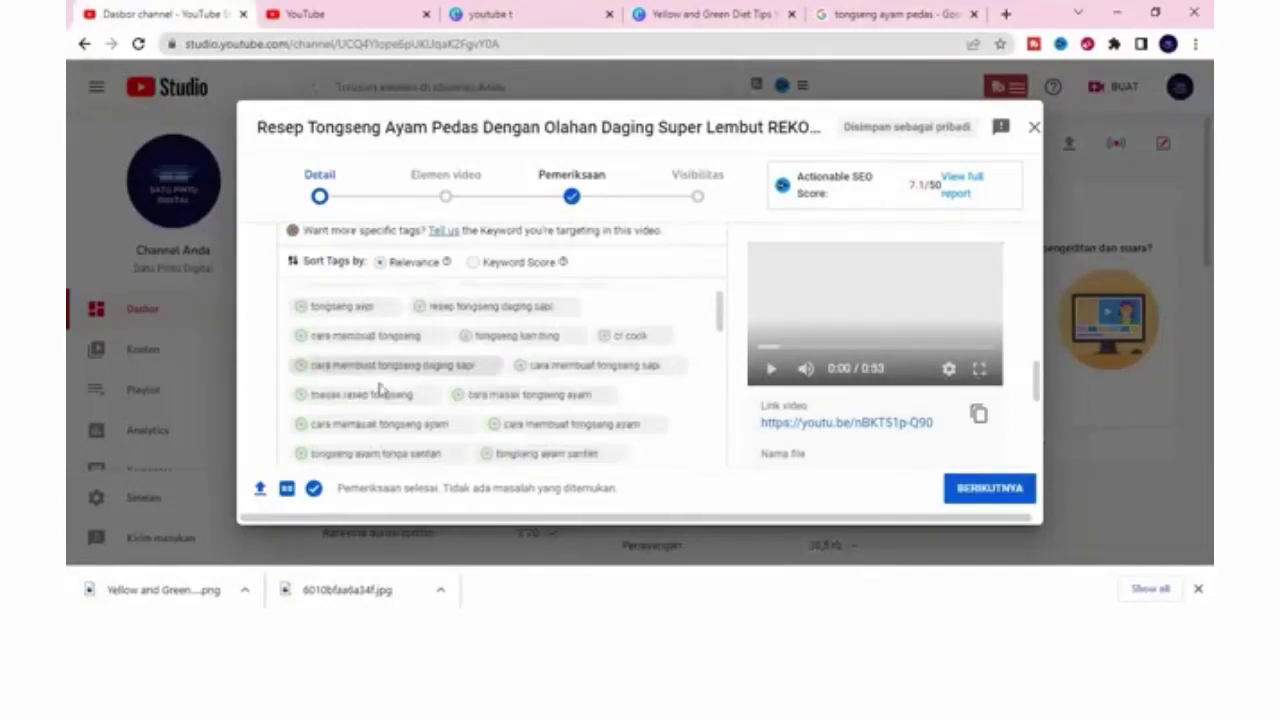
scroll(380, 390, down, 2)
scroll(355, 360, up, 4)
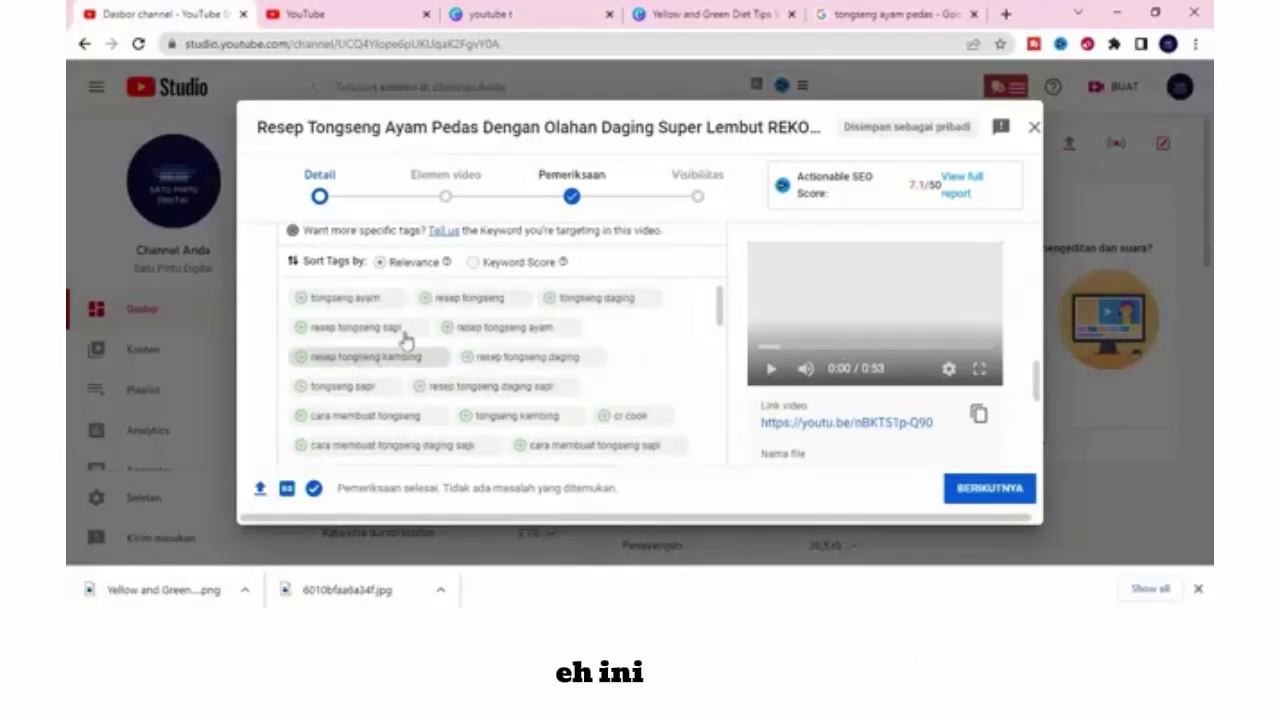
click(350, 300)
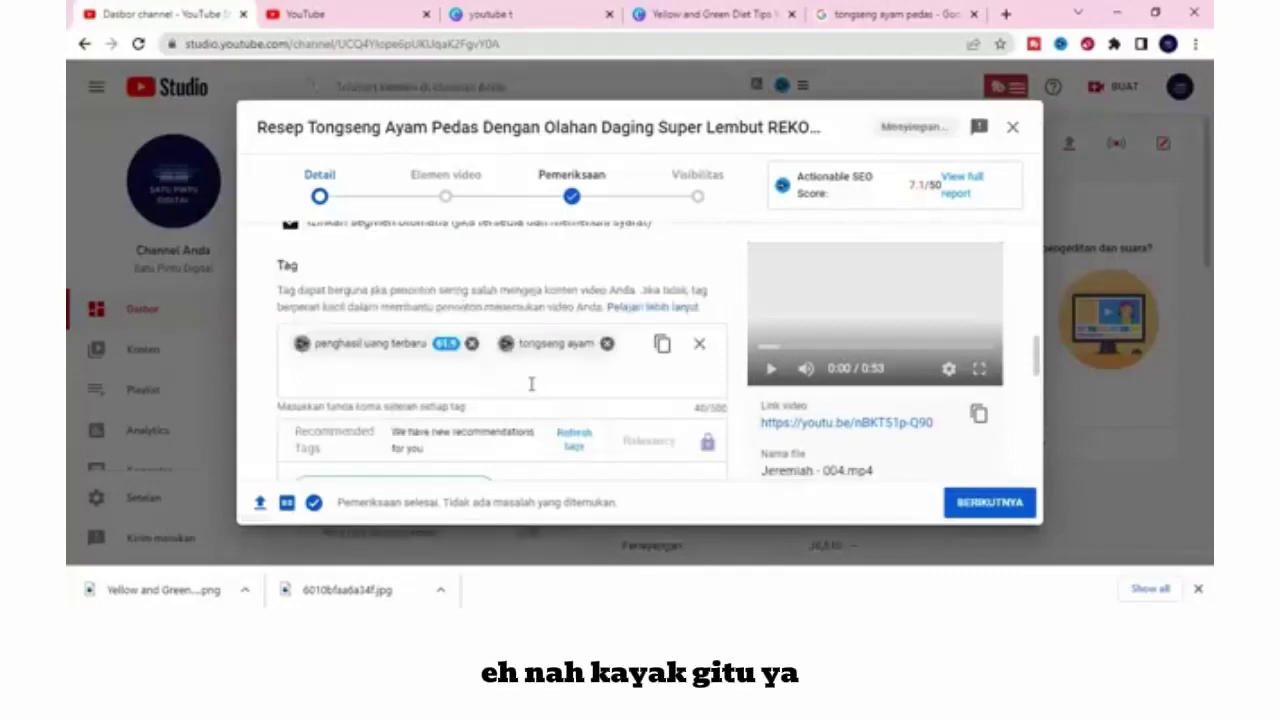
Step: Add "resep tongseng" from the relevance-sorted tag recommendations to the video's tags
scroll(466, 386, down, 2)
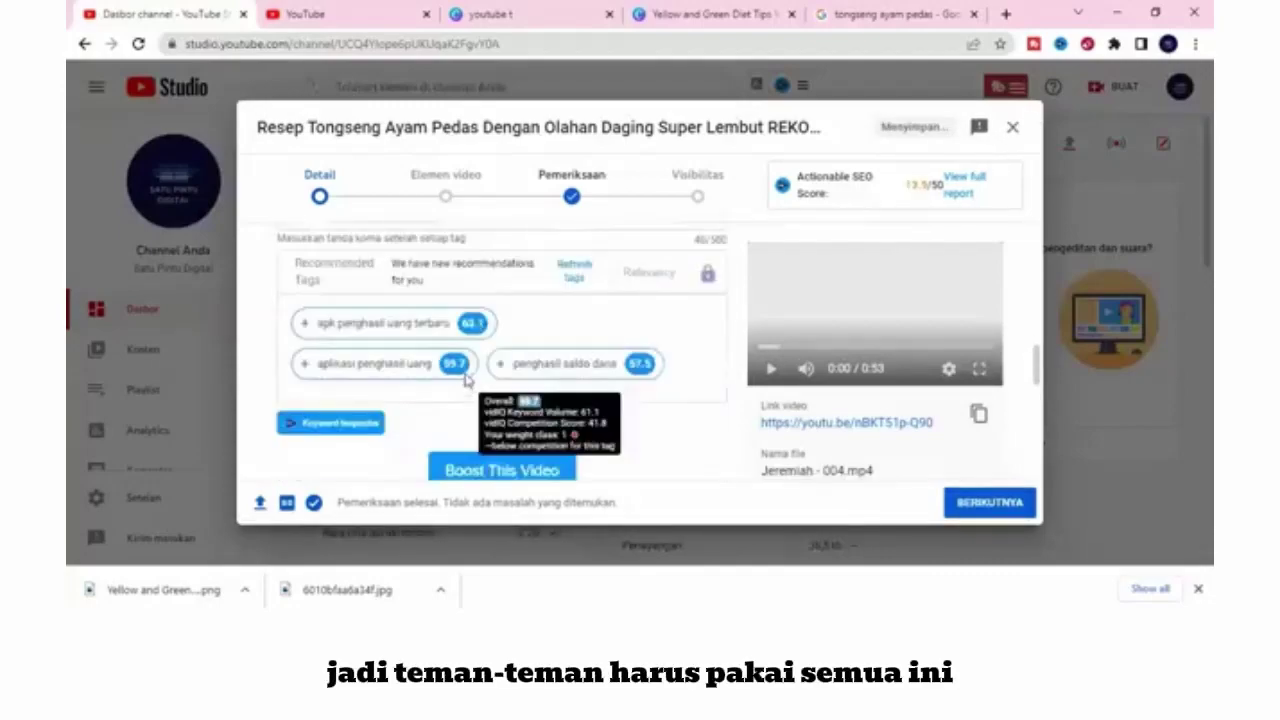
scroll(470, 376, down, 3)
scroll(481, 374, up, 2)
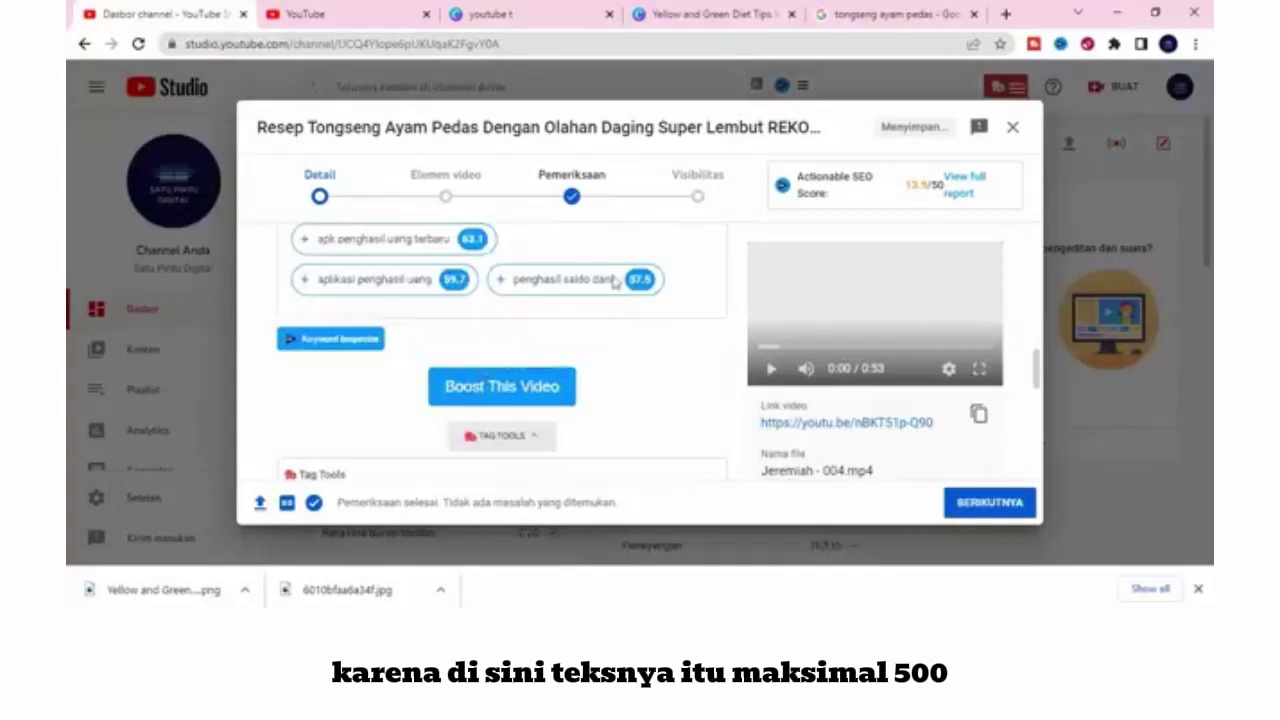
scroll(614, 283, up, 2)
scroll(634, 371, up, 1)
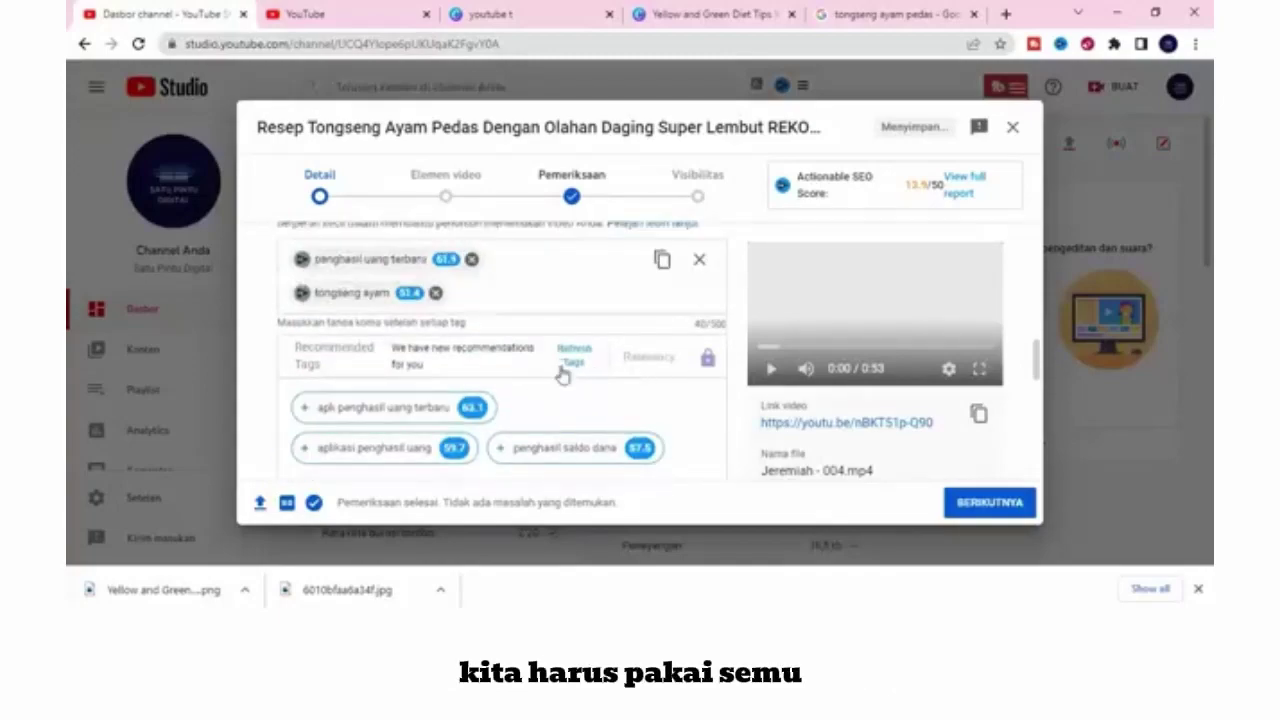
scroll(507, 366, down, 2)
scroll(500, 365, down, 3)
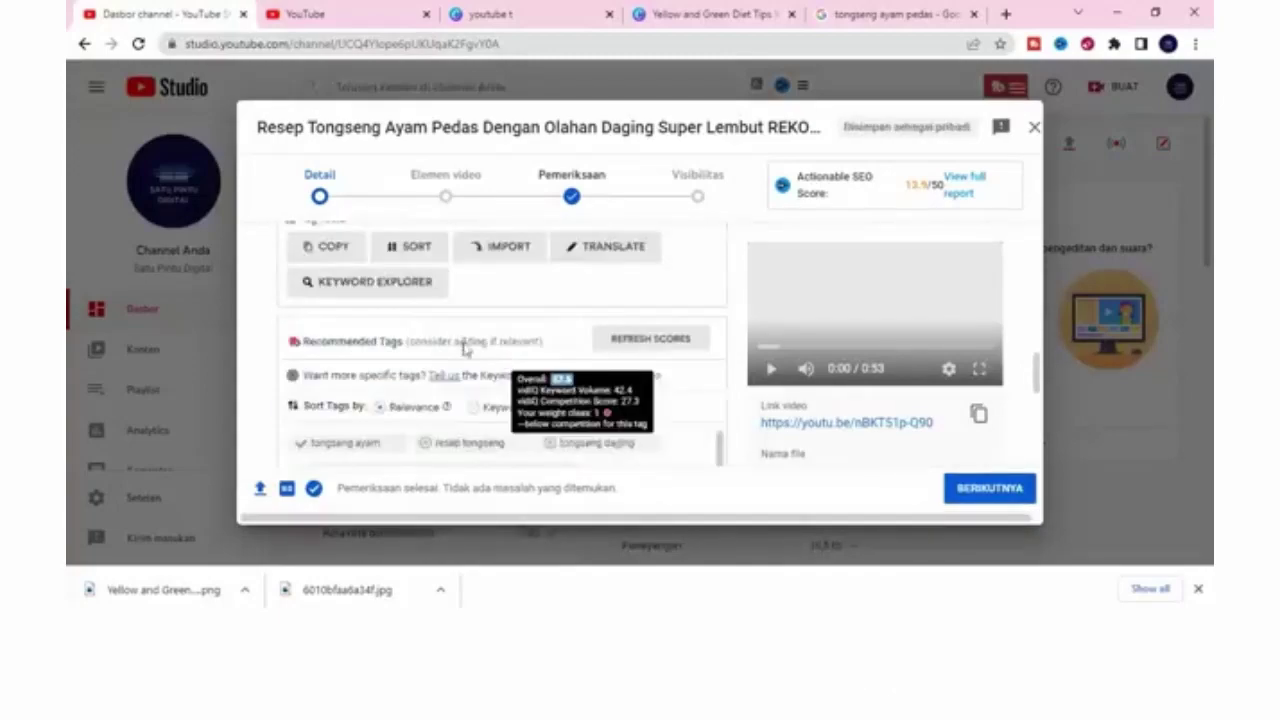
scroll(463, 347, down, 2)
scroll(455, 360, down, 4)
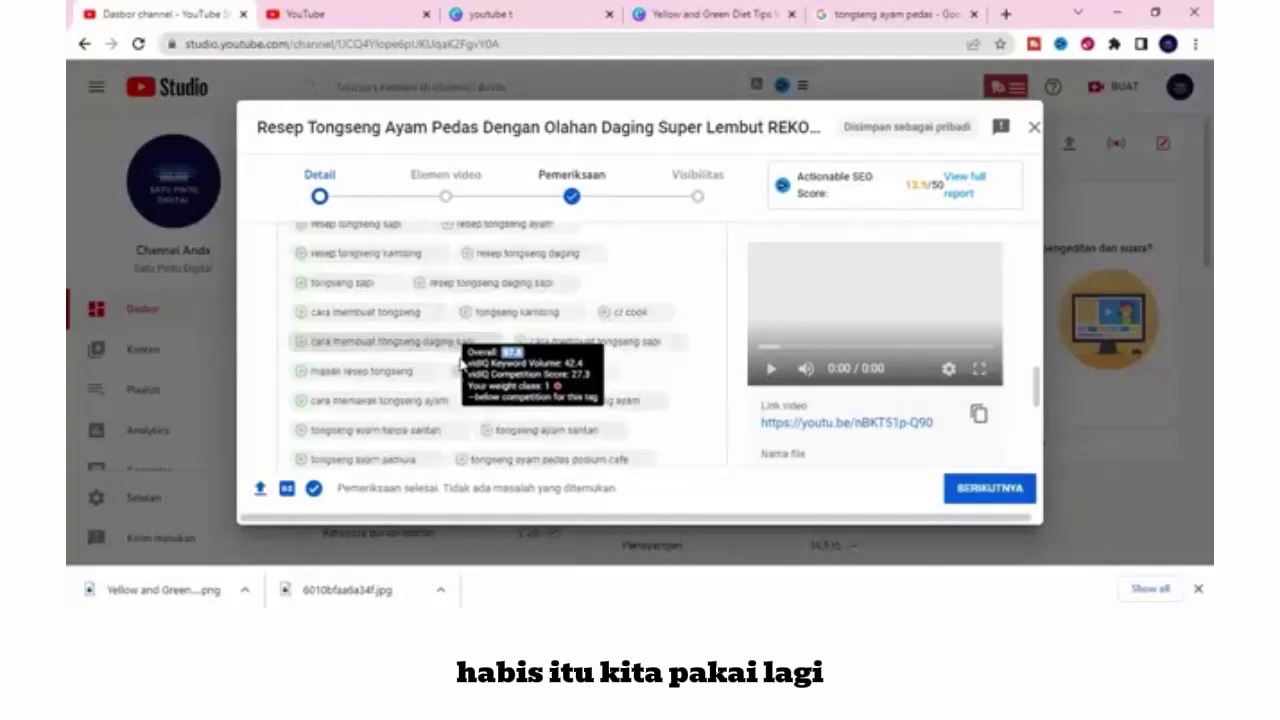
scroll(462, 363, up, 4)
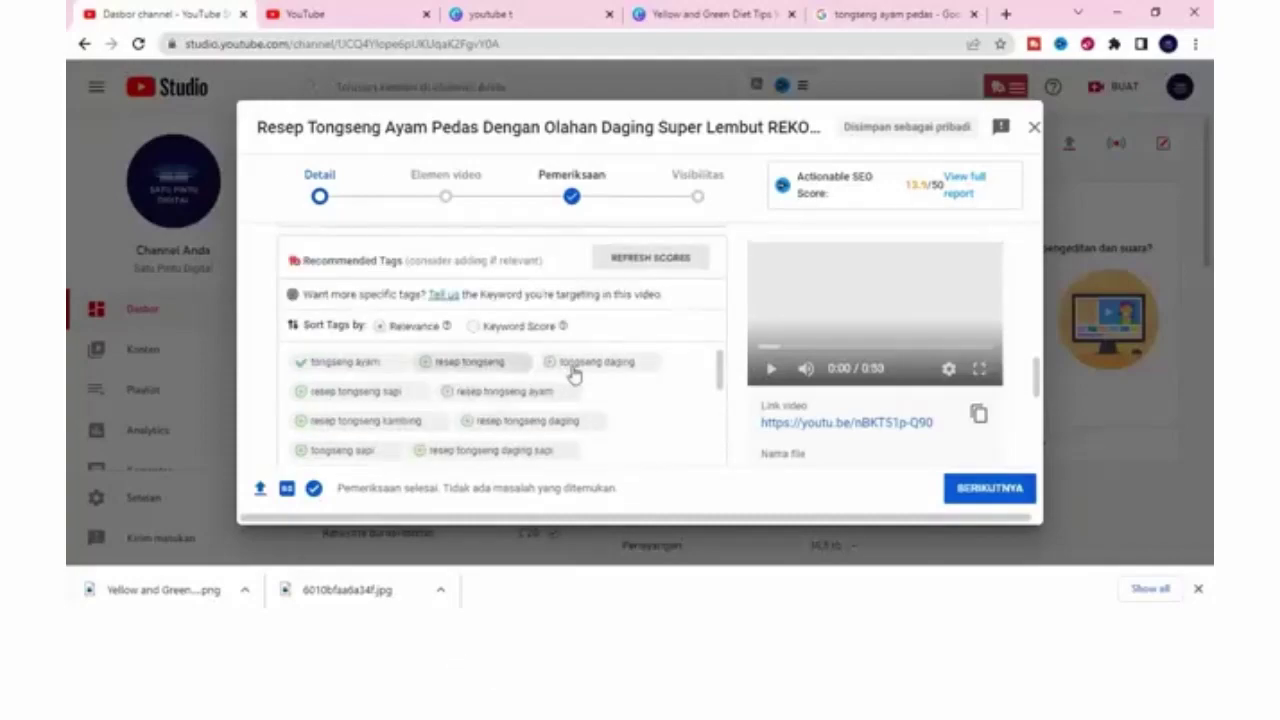
scroll(560, 375, up, 5)
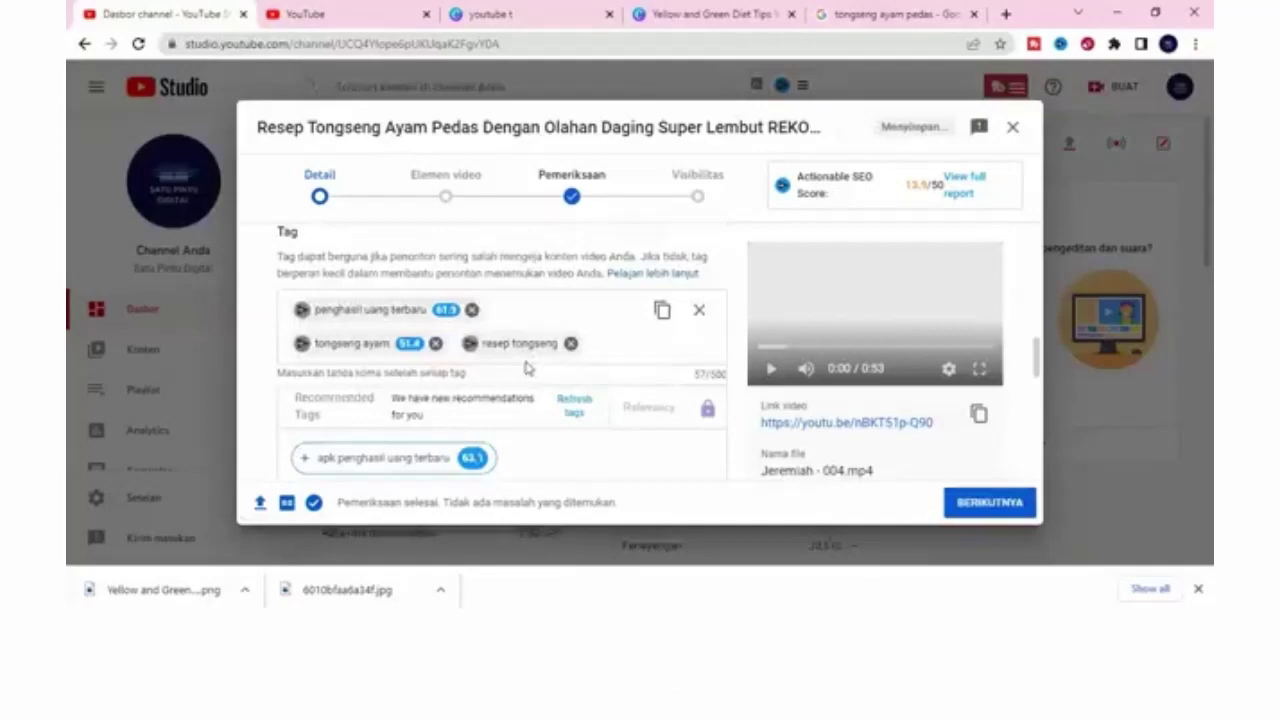
Step: Add the recommended tags "tongseng daging" and "resep tongseng sapi" to the video
scroll(527, 368, down, 3)
scroll(528, 366, down, 2)
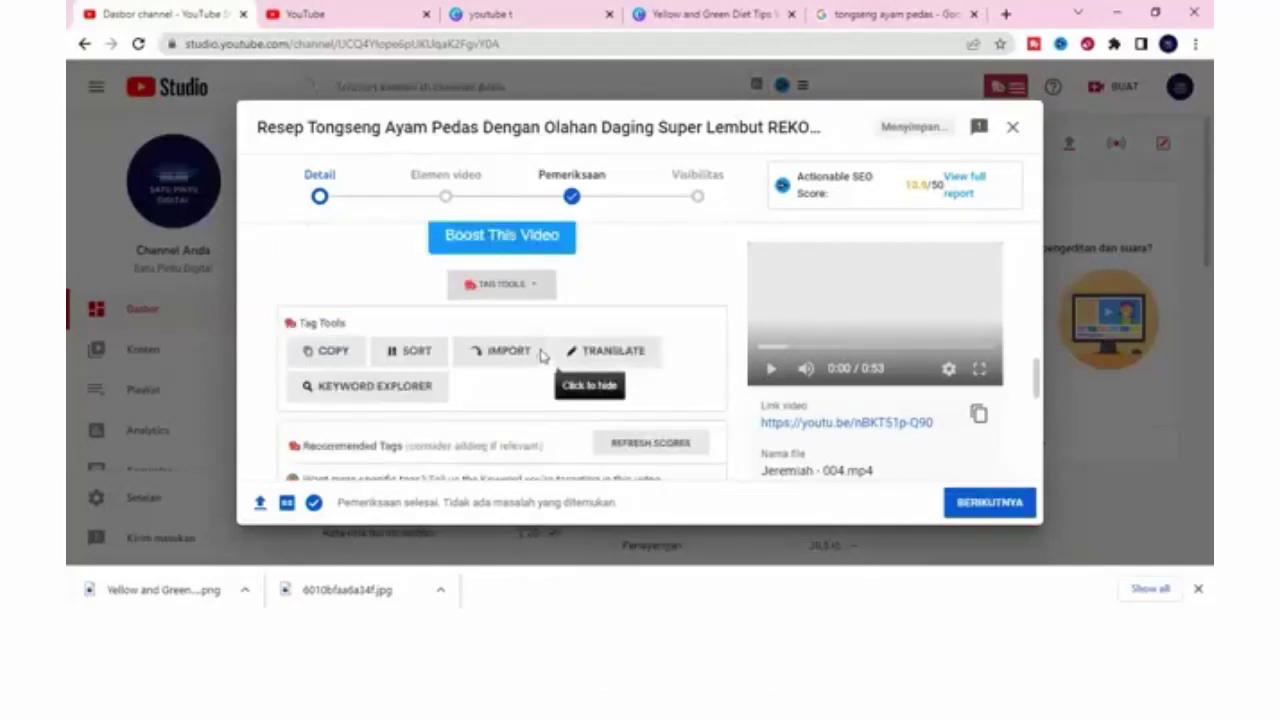
scroll(541, 356, down, 3)
click(567, 282)
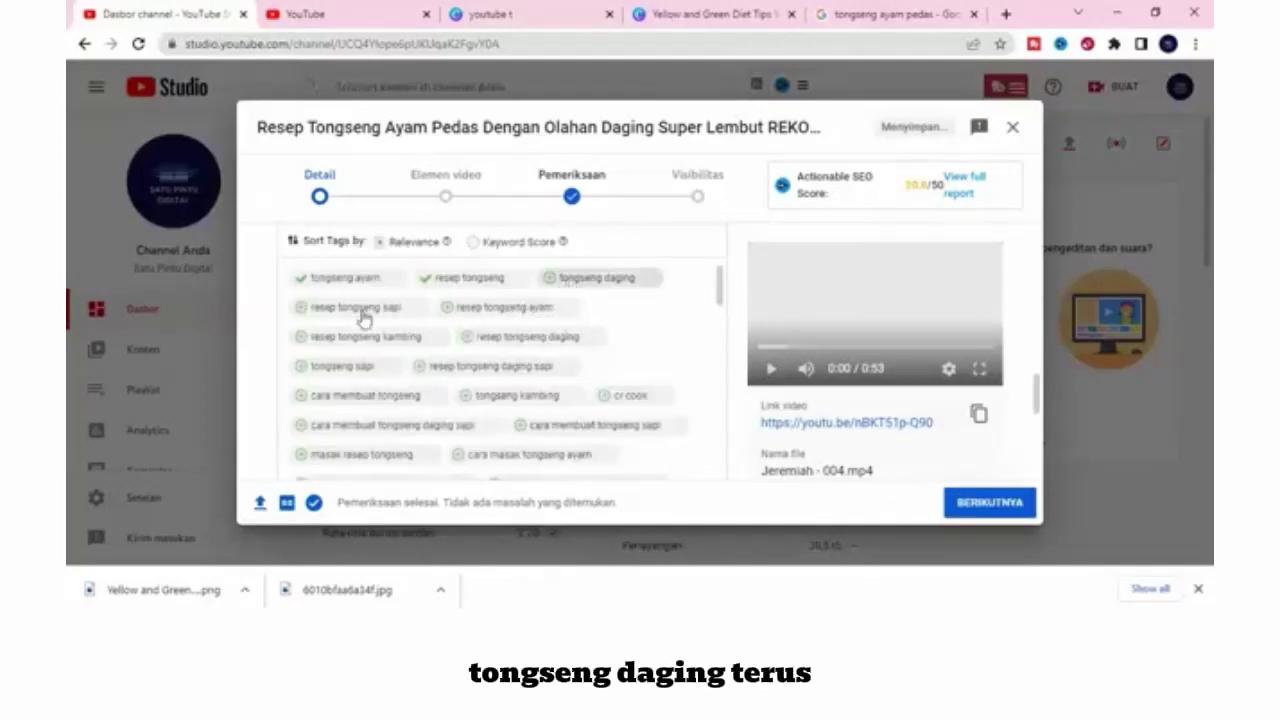
scroll(416, 360, up, 5)
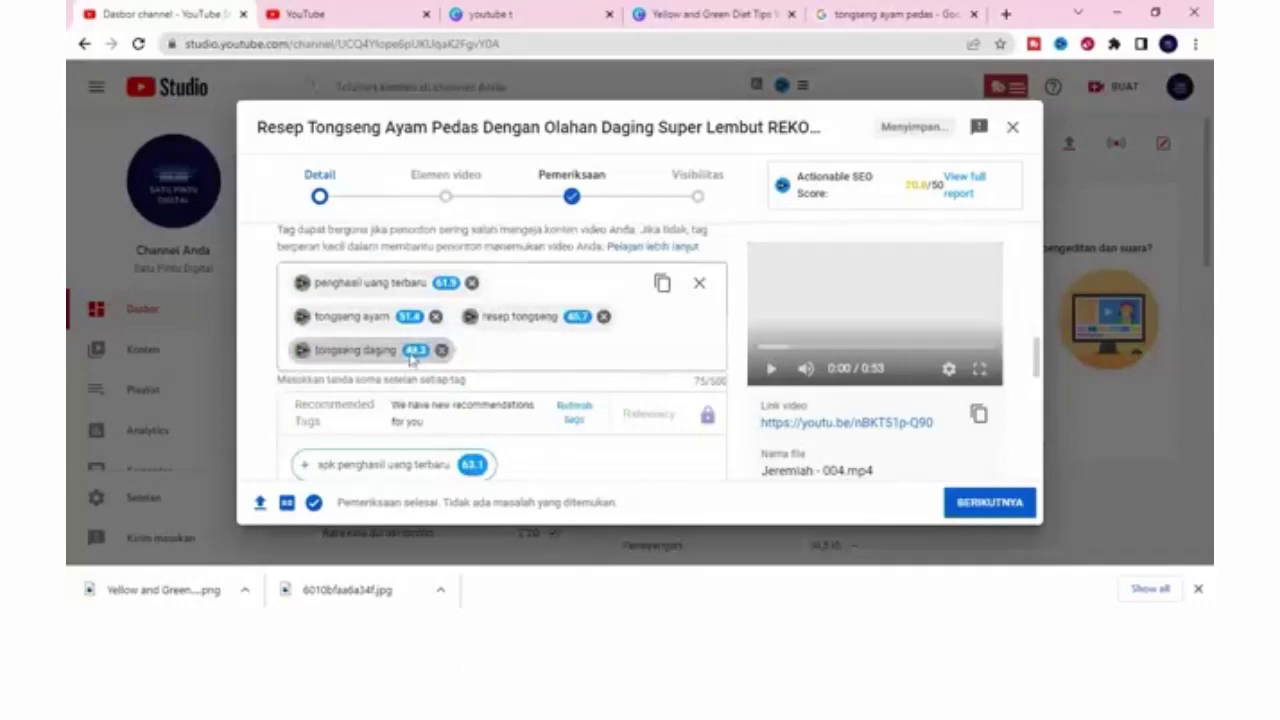
scroll(411, 360, down, 5)
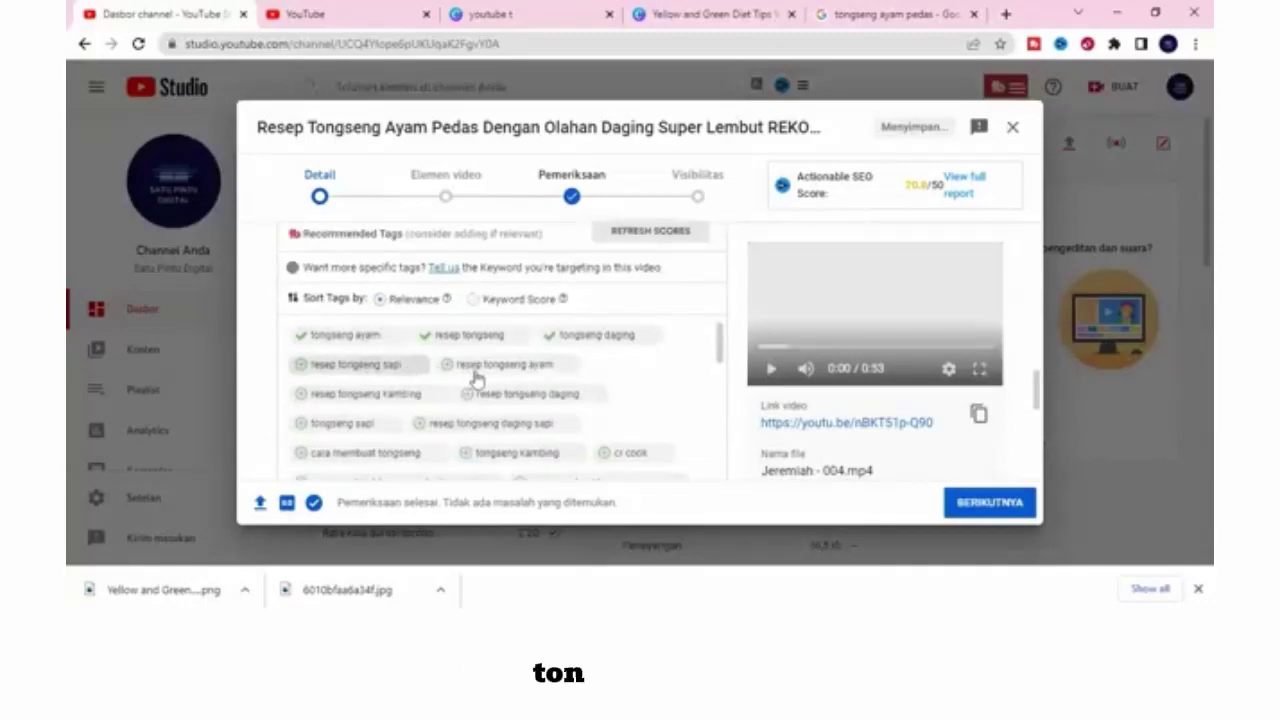
scroll(506, 364, up, 5)
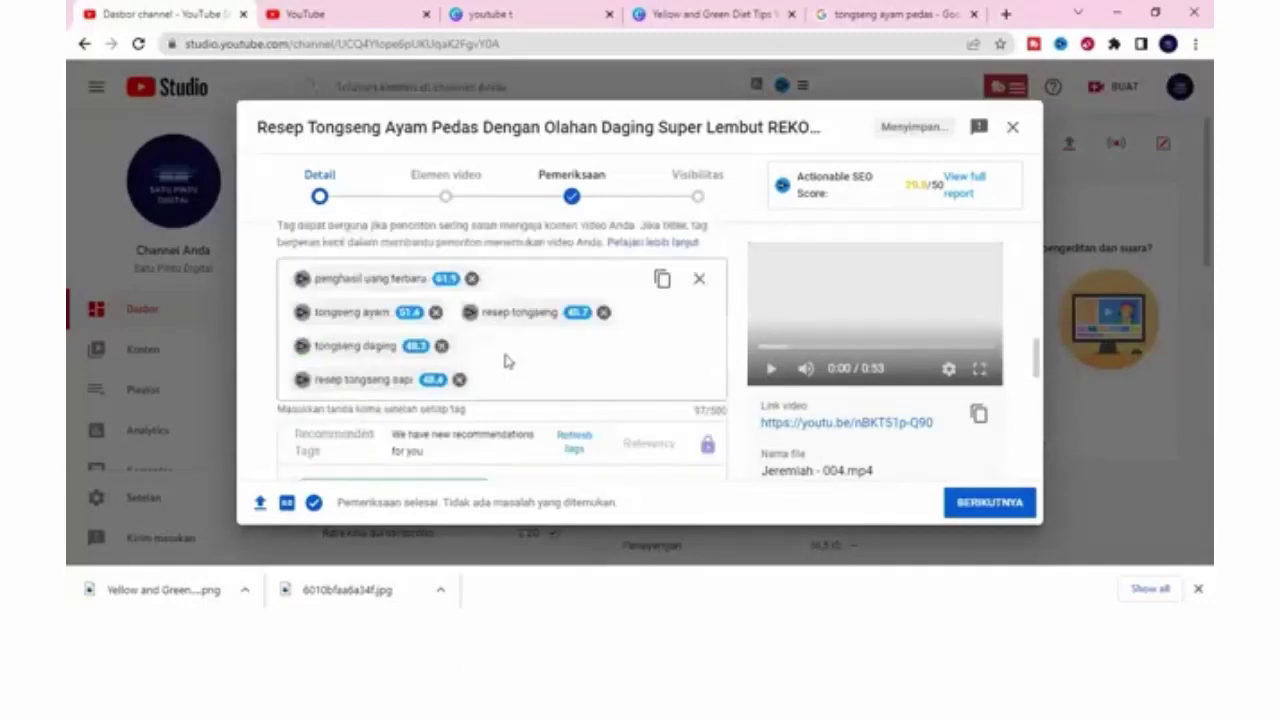
Step: Add the recommended tags "resep tongseng ayam" and "resep tongseng kambing" to the video
scroll(506, 362, down, 5)
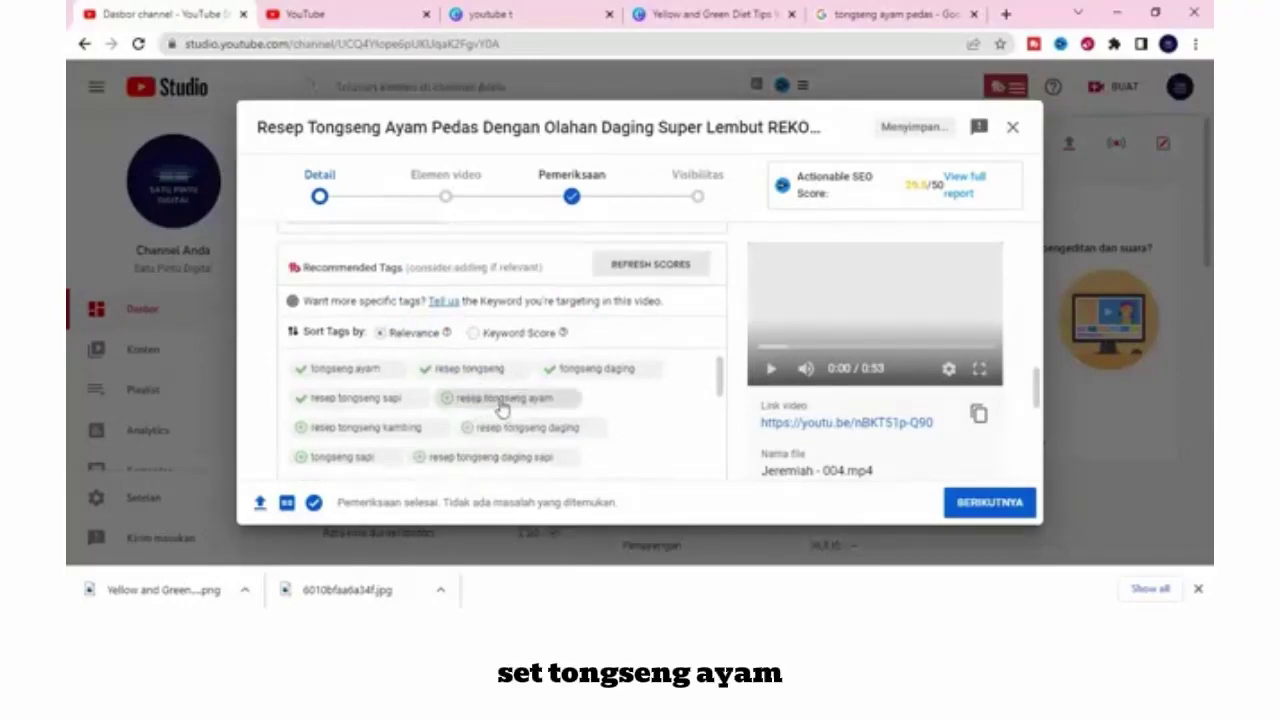
click(503, 408)
scroll(502, 380, up, 5)
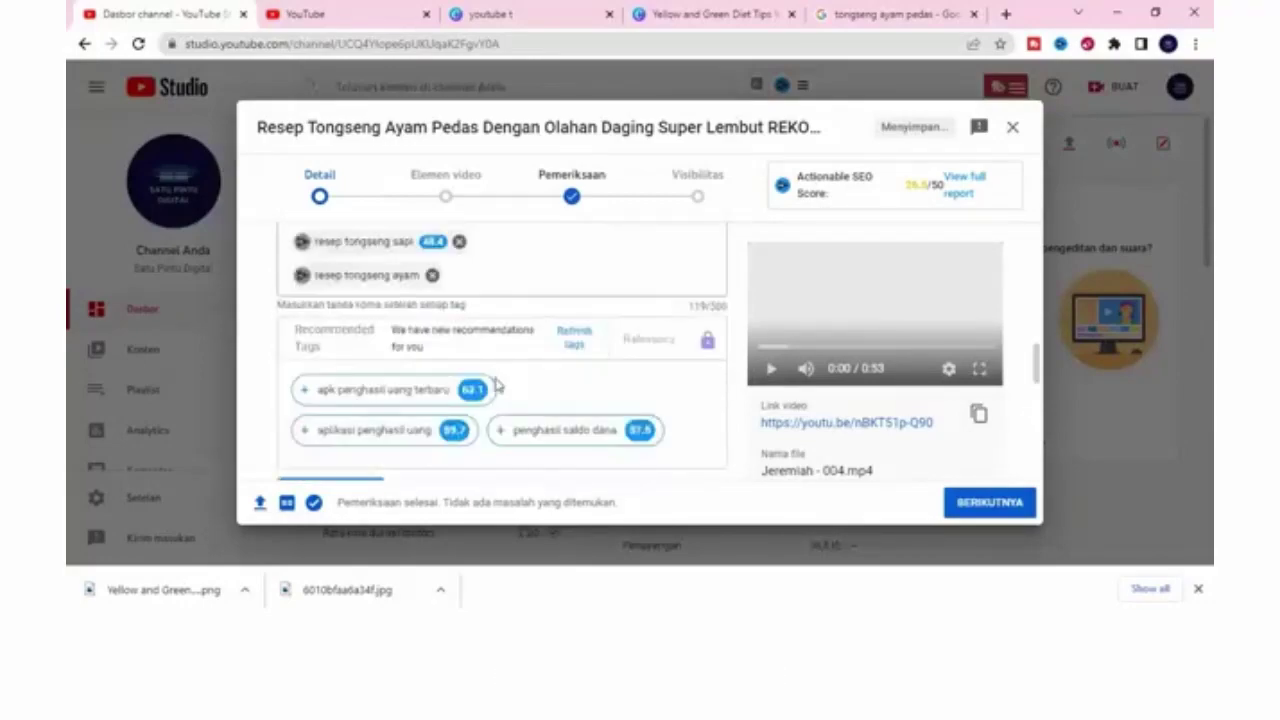
scroll(497, 386, down, 3)
scroll(483, 383, down, 1)
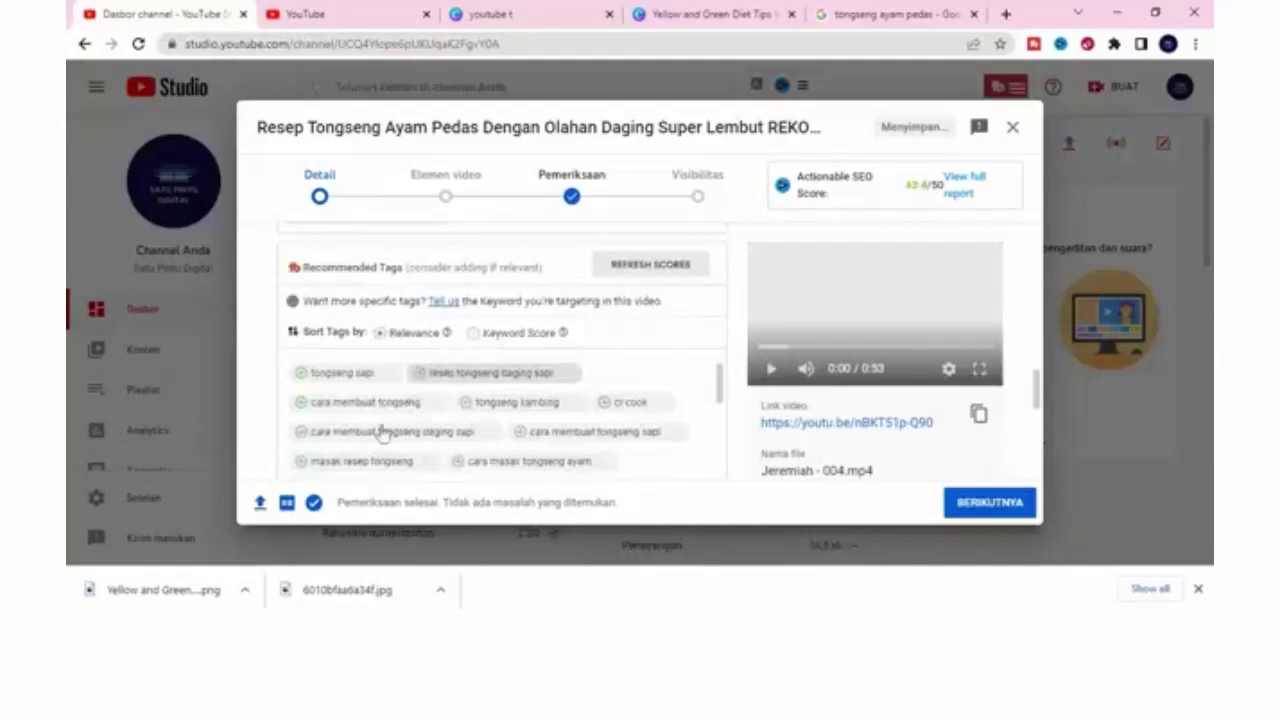
click(374, 432)
click(412, 436)
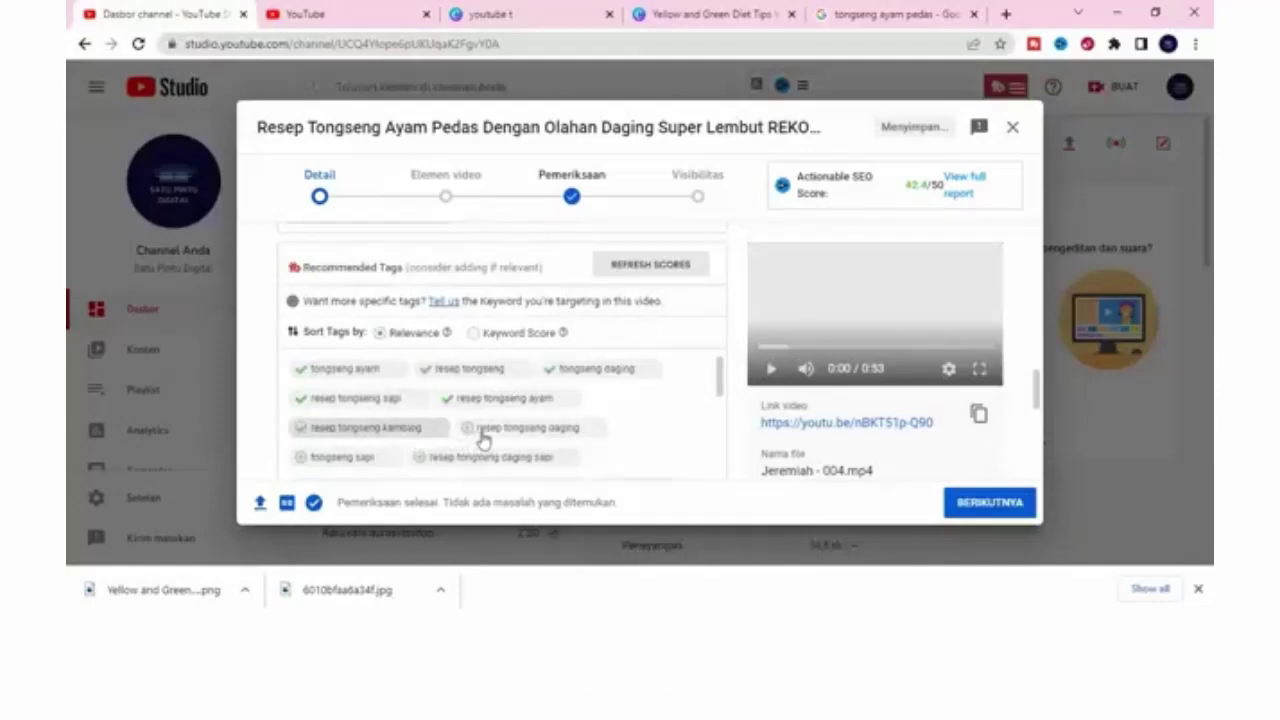
scroll(515, 410, up, 3)
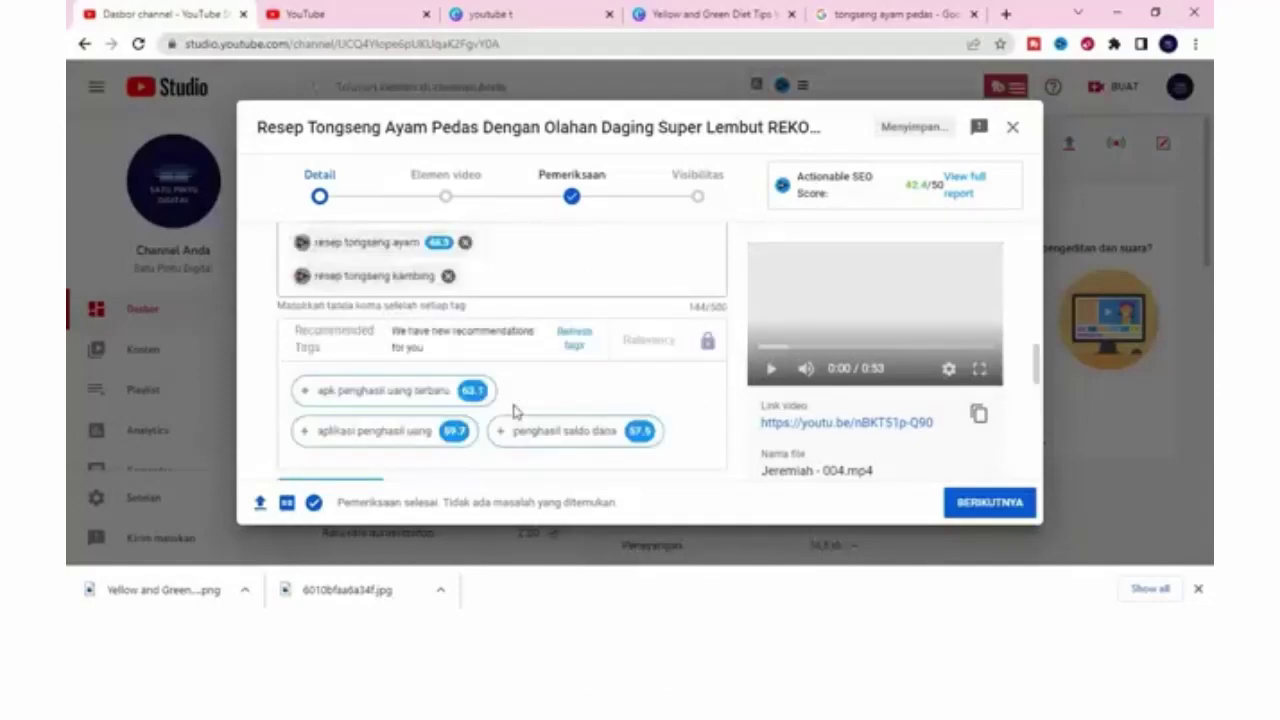
Step: Add the recommended tags "resep tongseng daging" and "tongseng sapi" to the video
scroll(515, 410, down, 3)
click(488, 432)
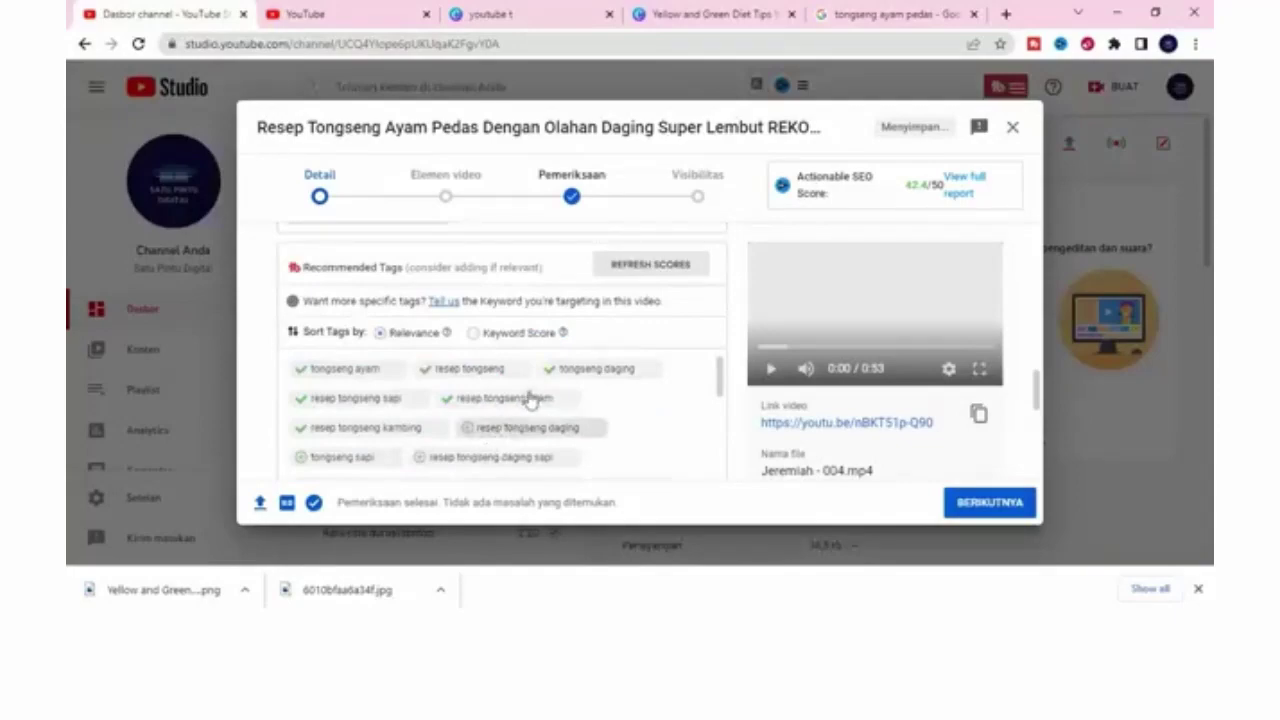
scroll(505, 385, up, 3)
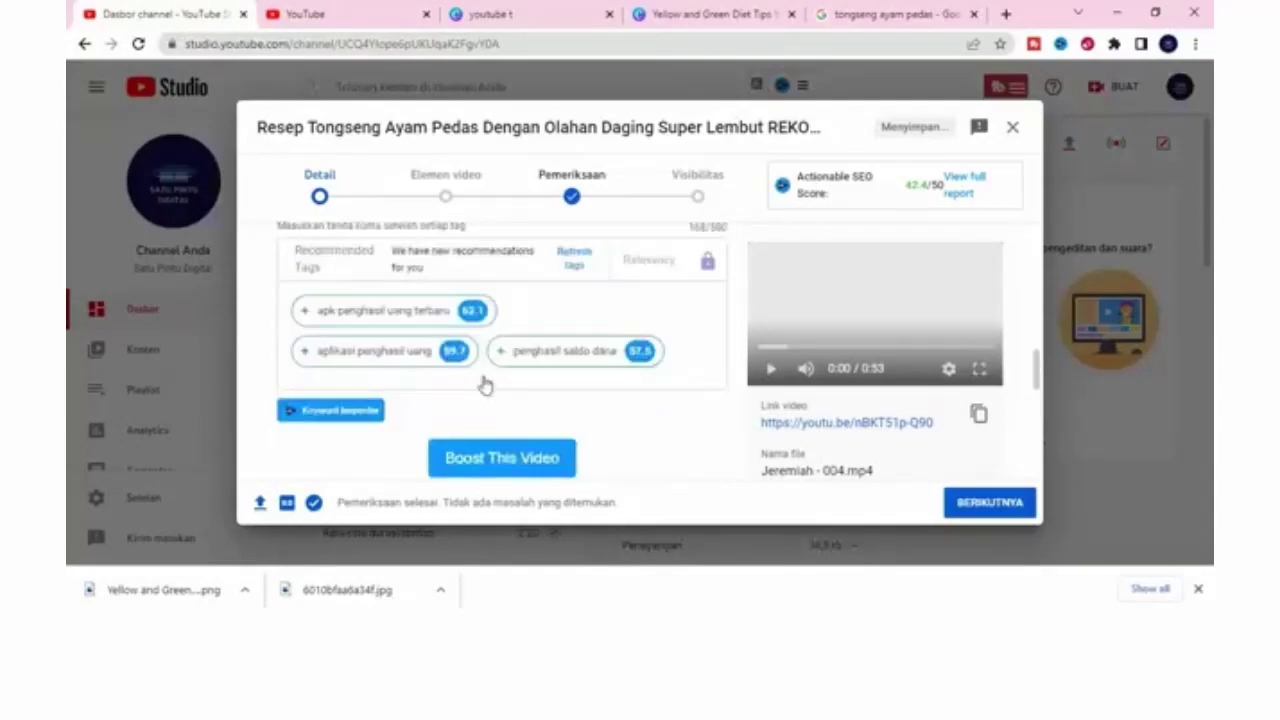
scroll(485, 386, down, 3)
scroll(405, 390, down, 1)
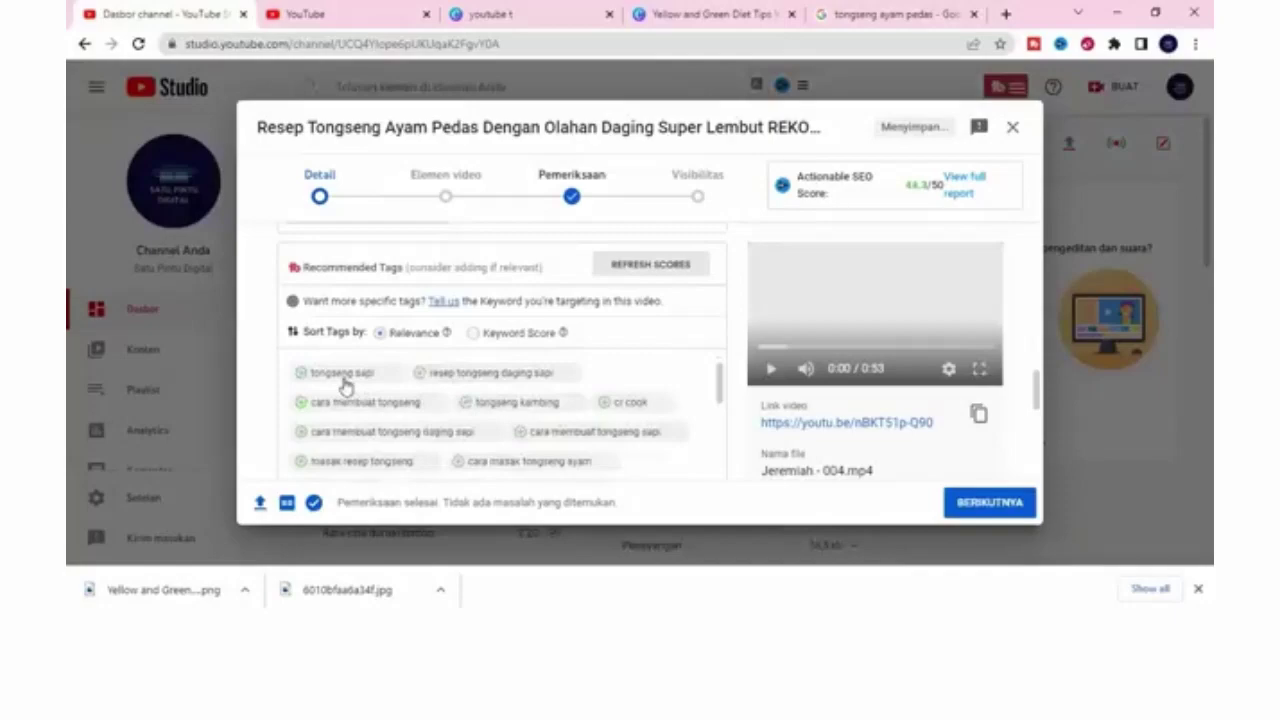
click(343, 377)
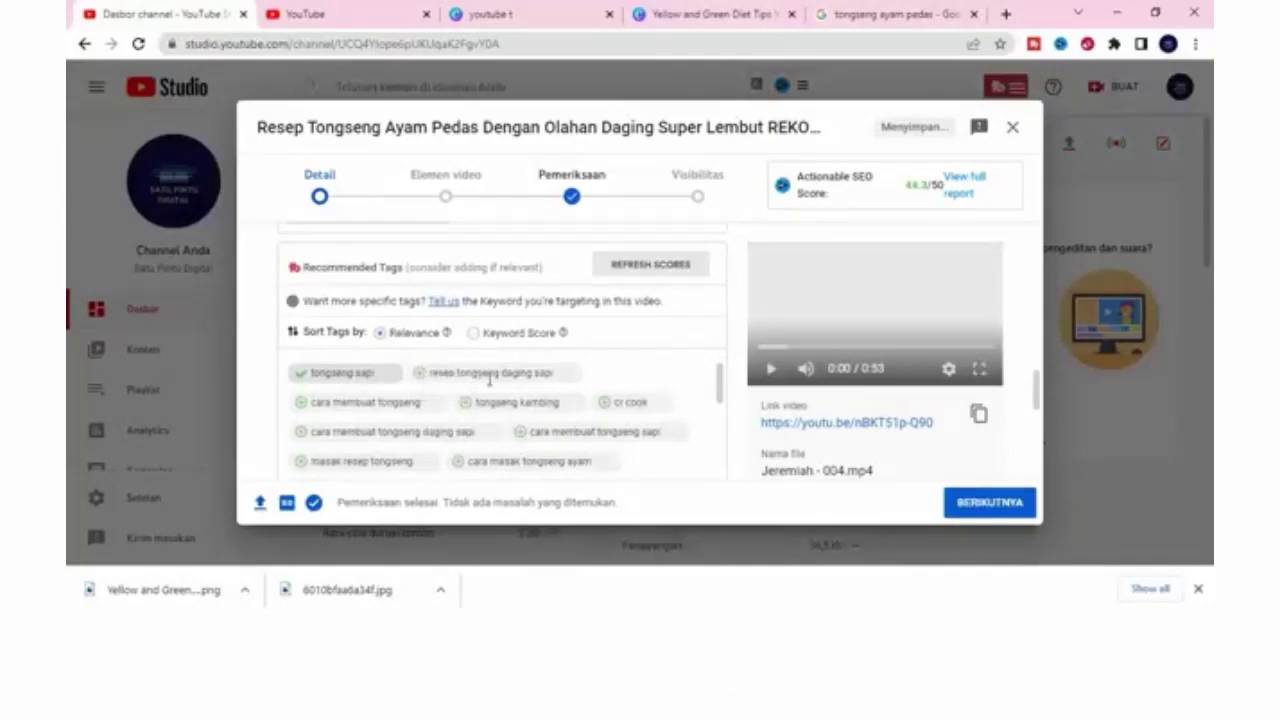
Step: Add the recommended tags "resep tongseng daging sapi" and "cara membuat tongseng" to the video
scroll(489, 380, down, 3)
scroll(489, 384, down, 3)
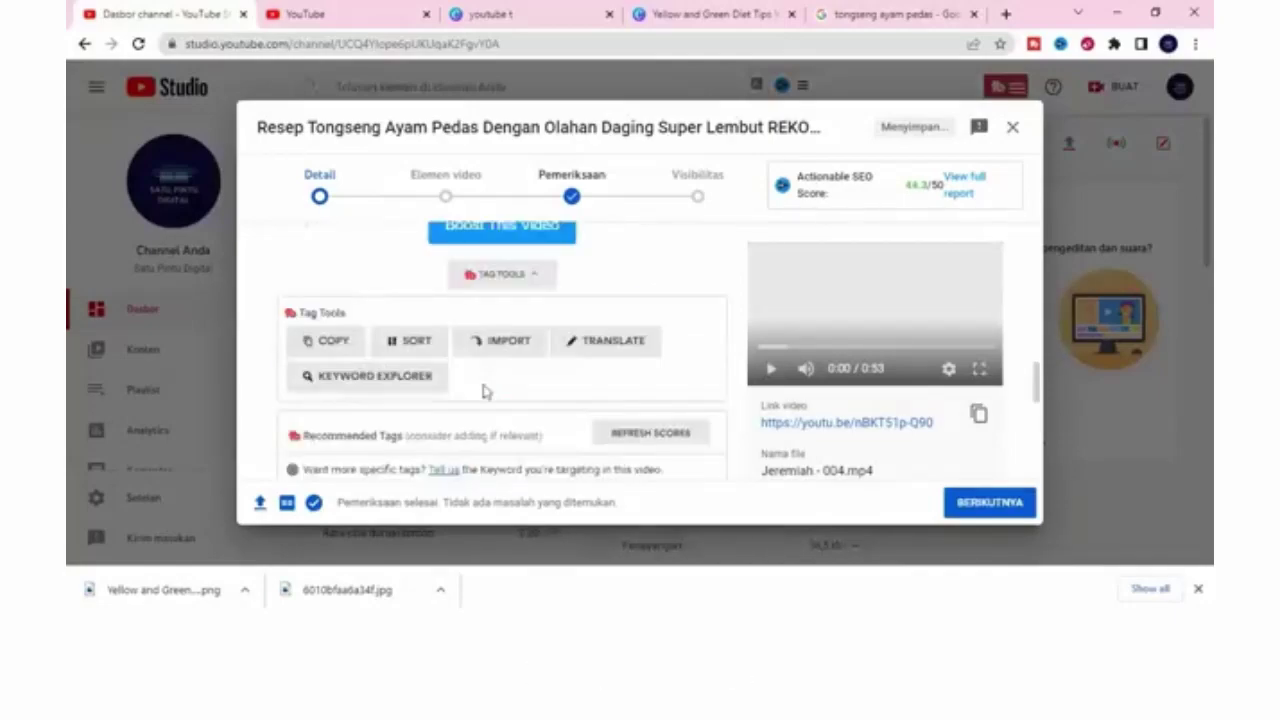
scroll(483, 390, down, 3)
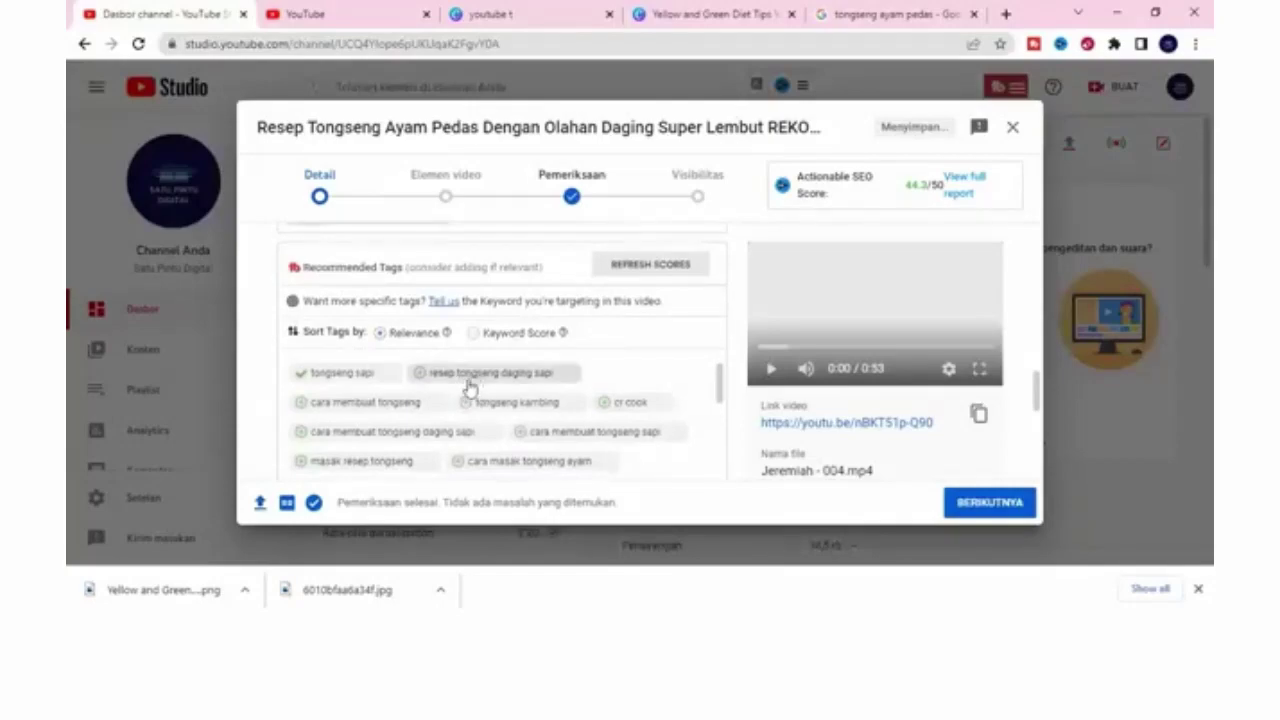
click(468, 385)
scroll(470, 372, down, 3)
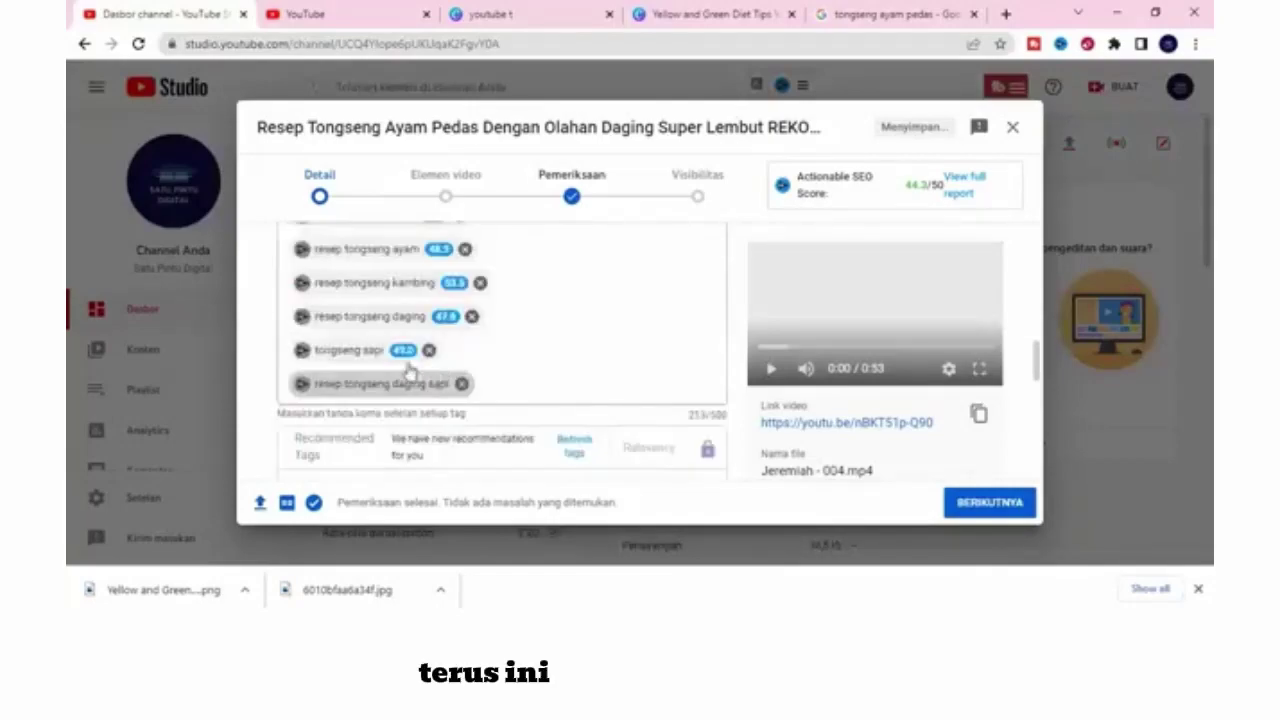
scroll(400, 385, up, 3)
click(385, 408)
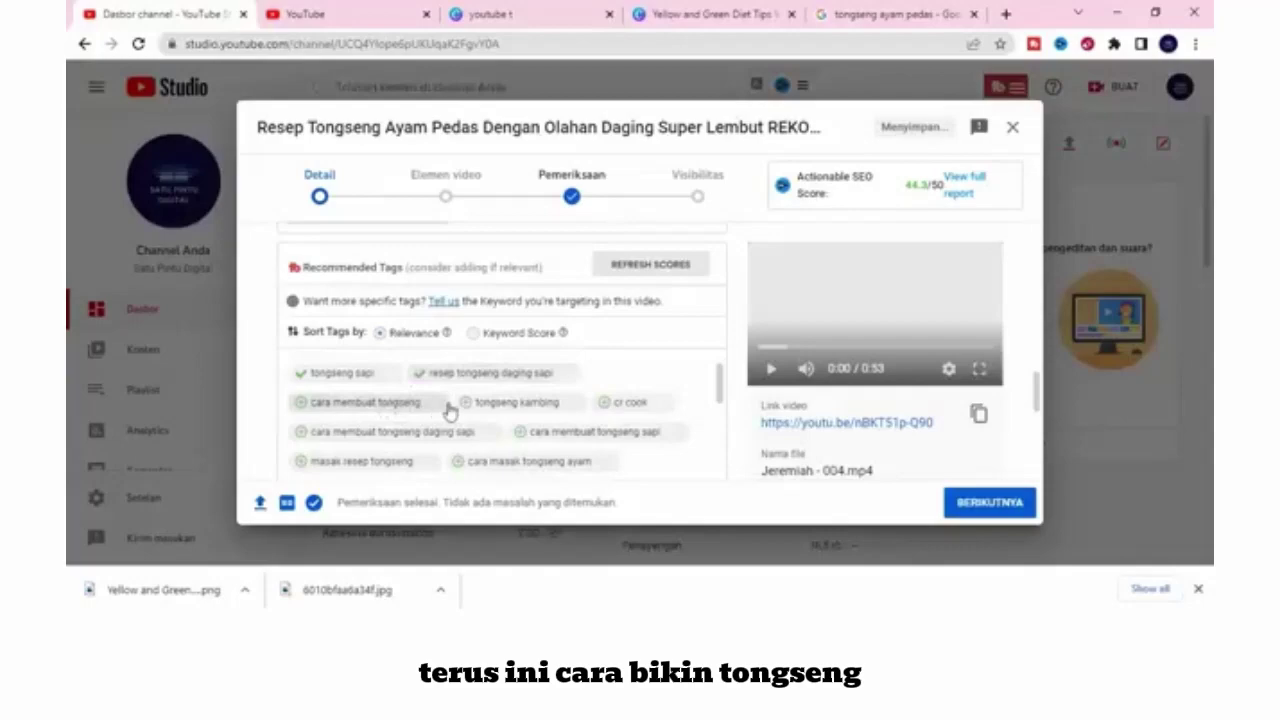
scroll(460, 387, down, 5)
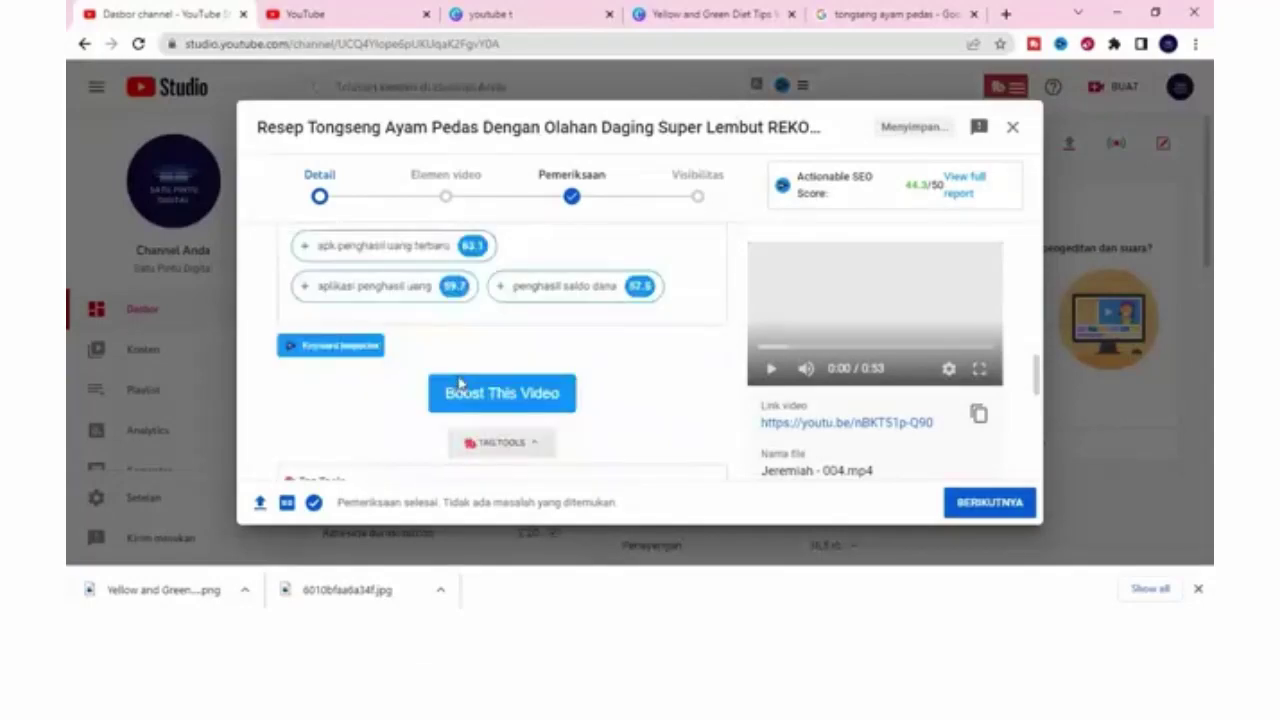
Step: Add the recommended tags "tongseng kambing" and "cr cook" to the video
scroll(470, 410, down, 3)
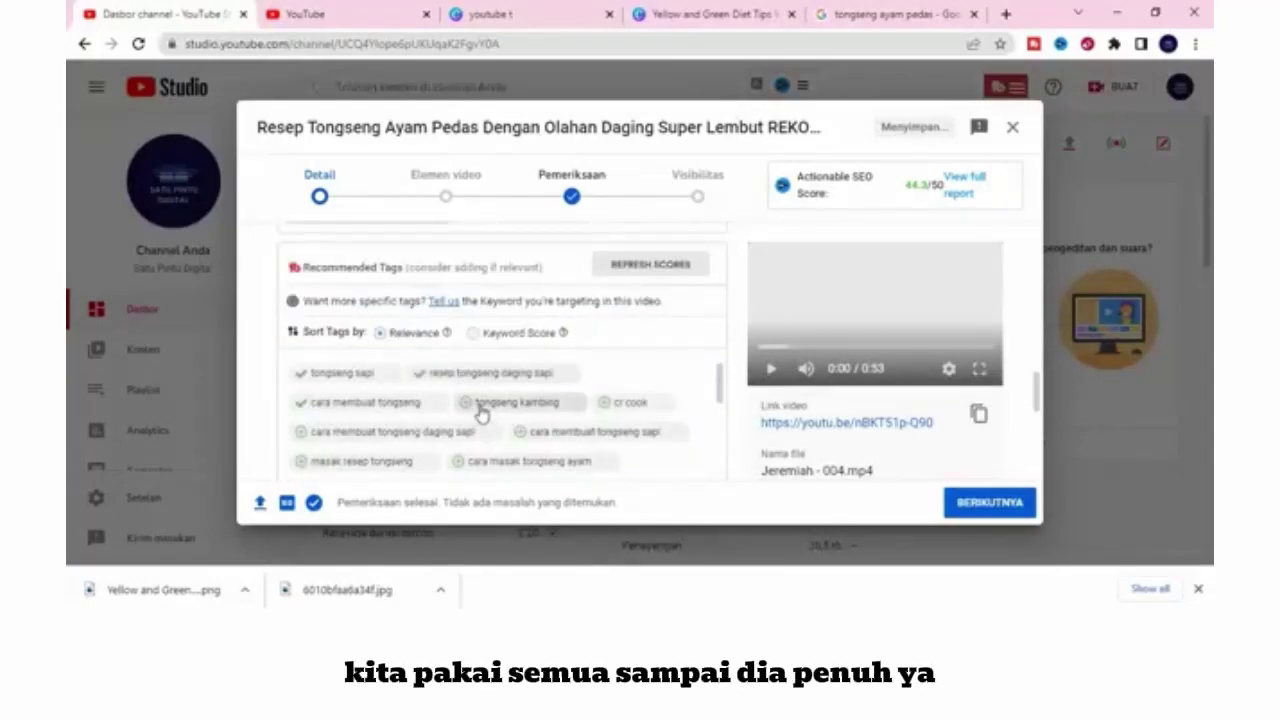
scroll(483, 390, up, 6)
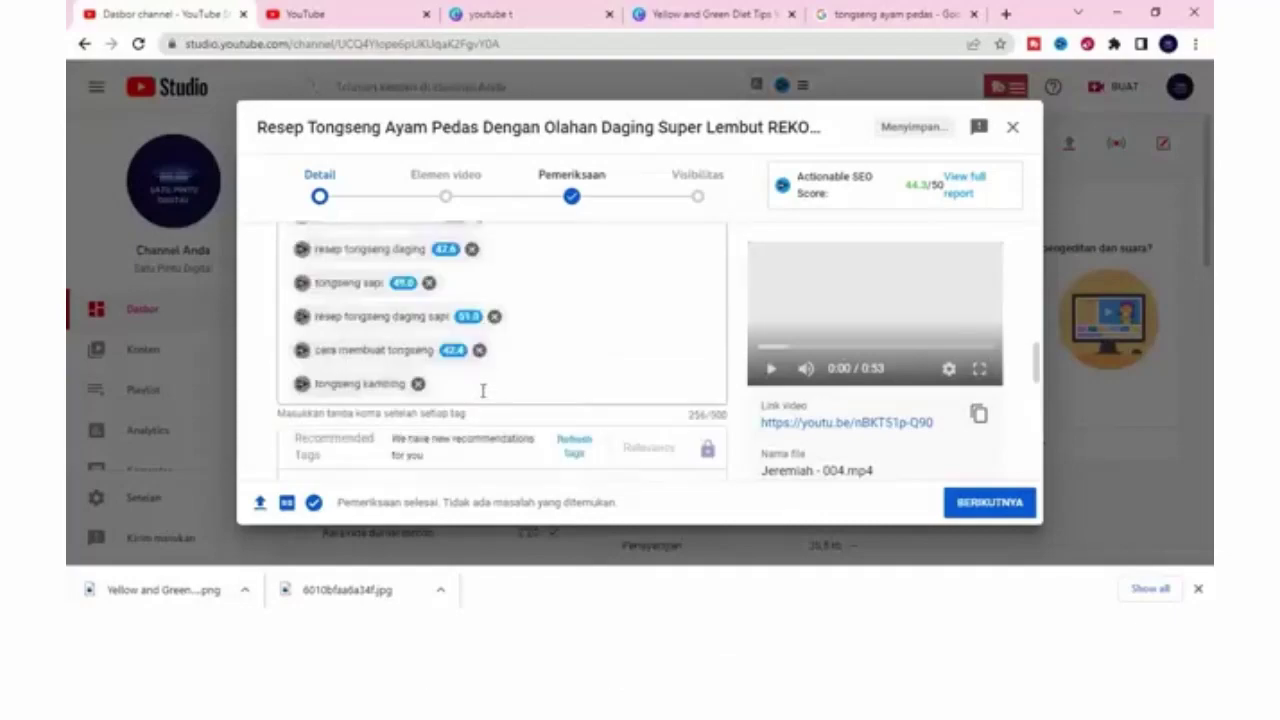
scroll(483, 390, down, 4)
scroll(519, 373, down, 2)
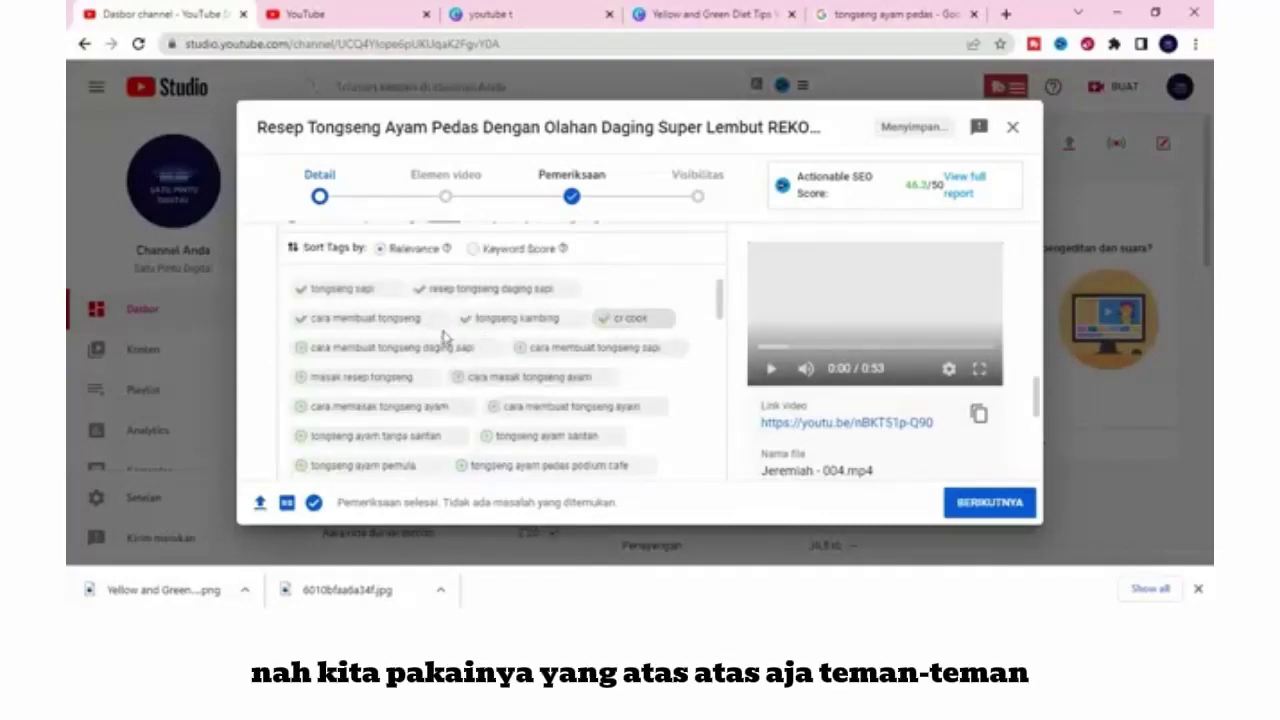
scroll(444, 340, up, 3)
Step: Add the recommended tags "cara membuat tongseng daging sapi" and "cara membuat tongseng sapi" to the video
scroll(446, 358, down, 5)
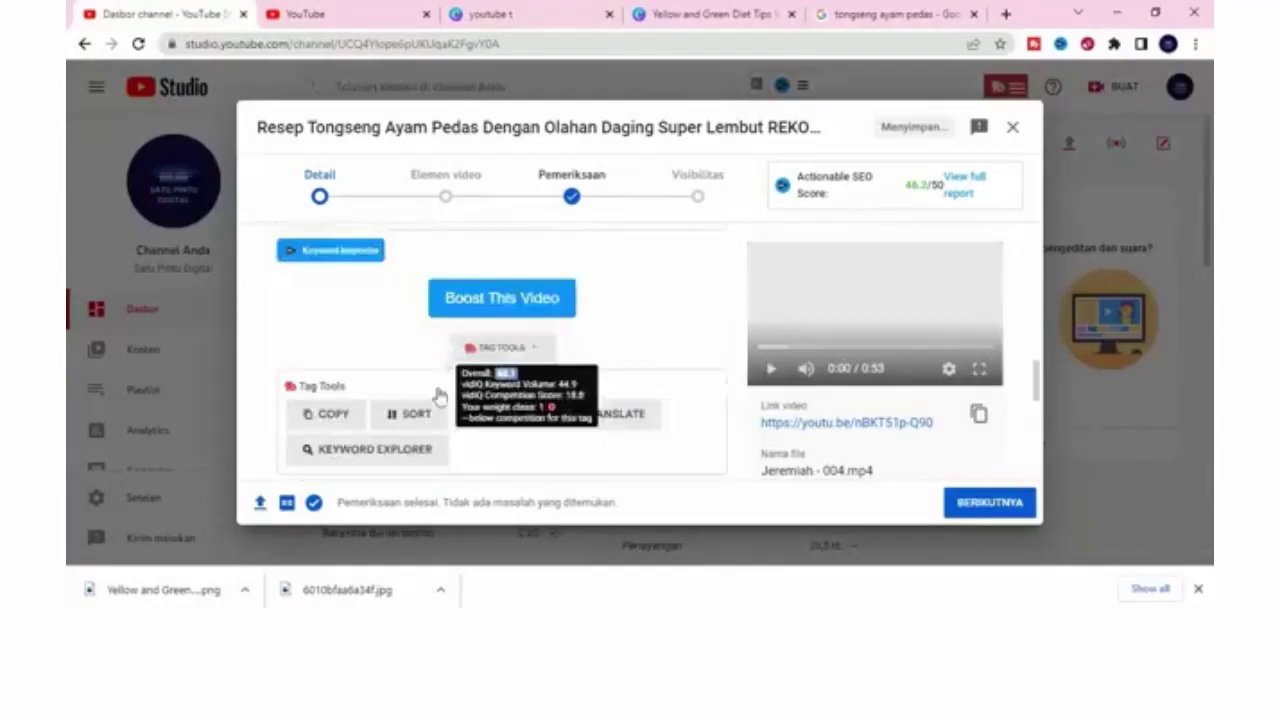
click(394, 437)
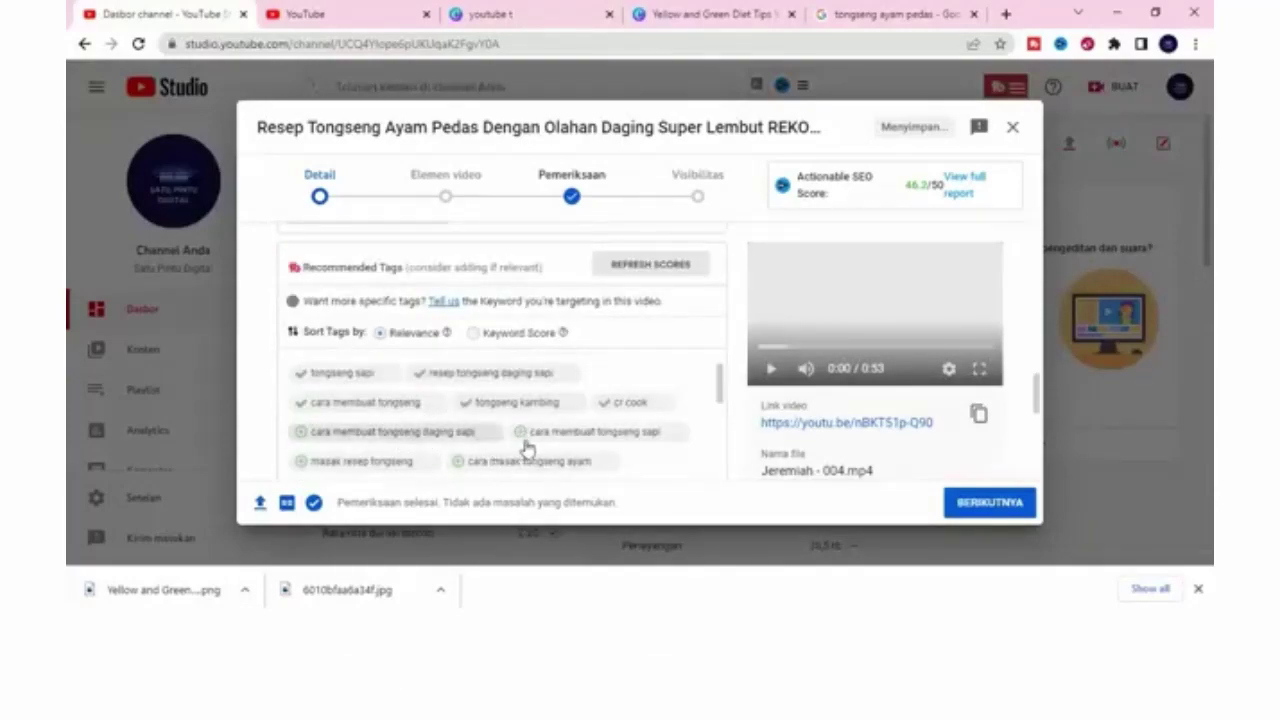
scroll(539, 397, up, 3)
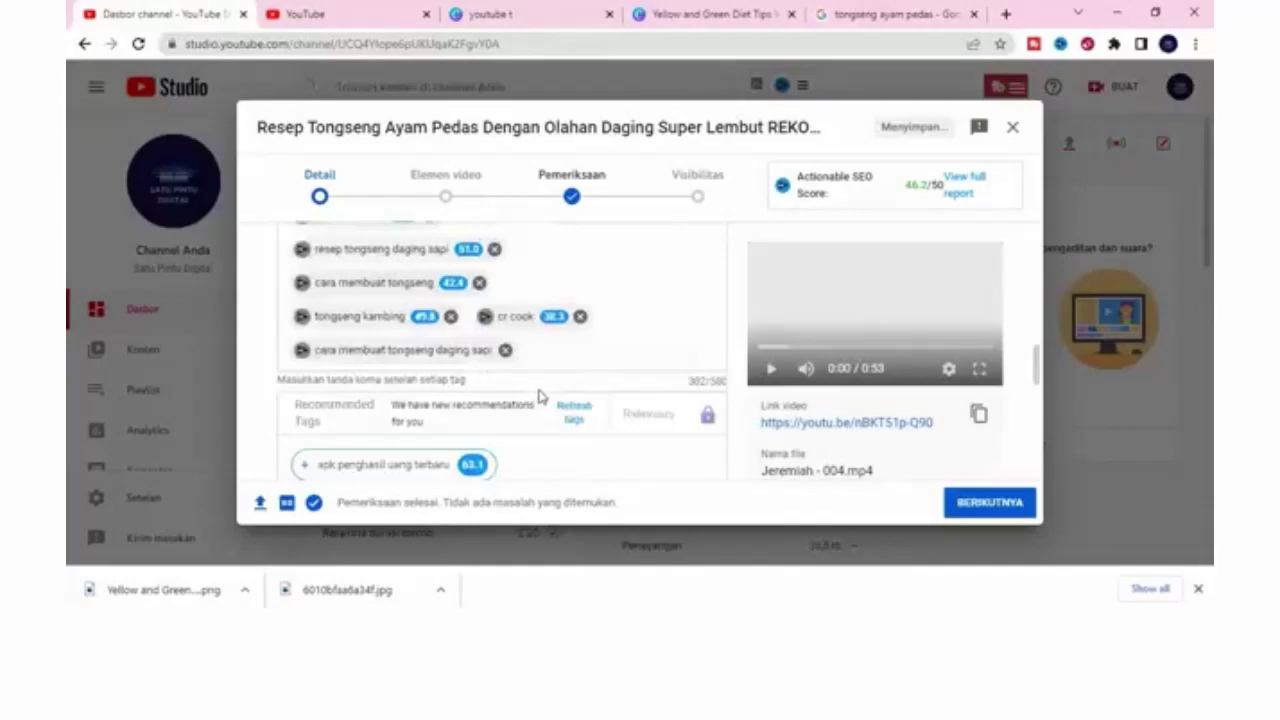
scroll(539, 397, down, 3)
scroll(539, 389, down, 3)
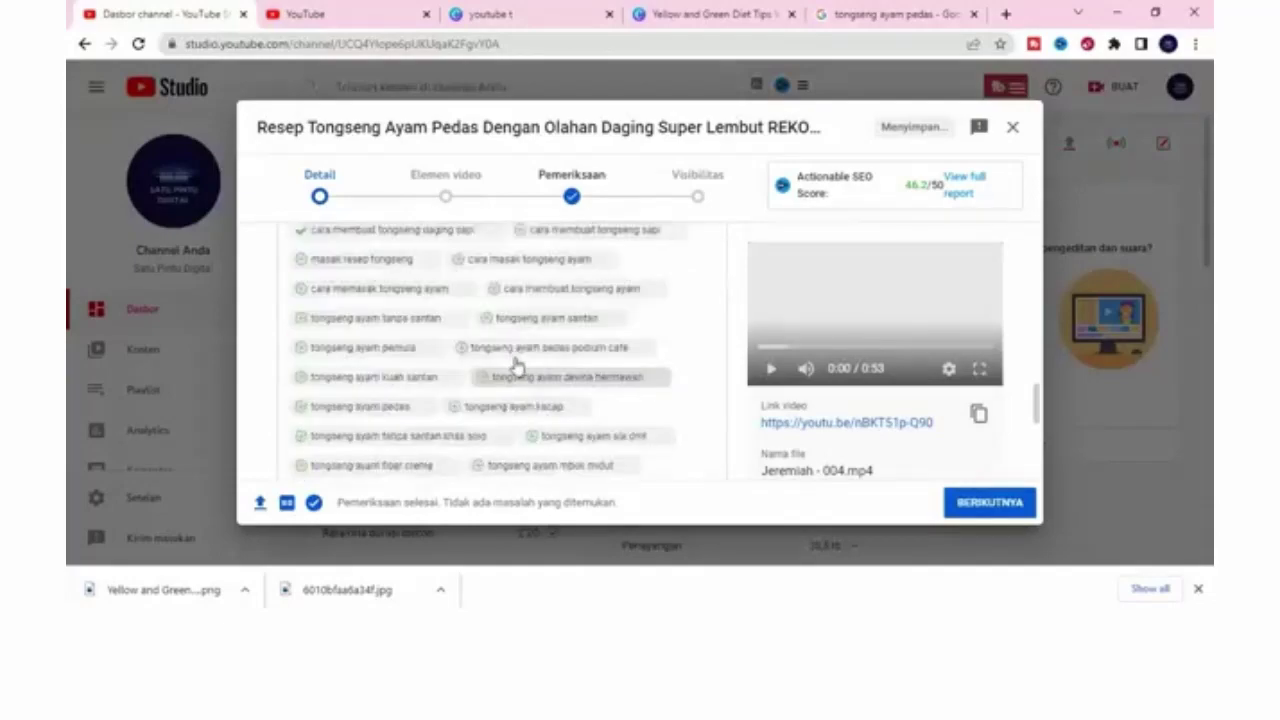
scroll(516, 366, up, 1)
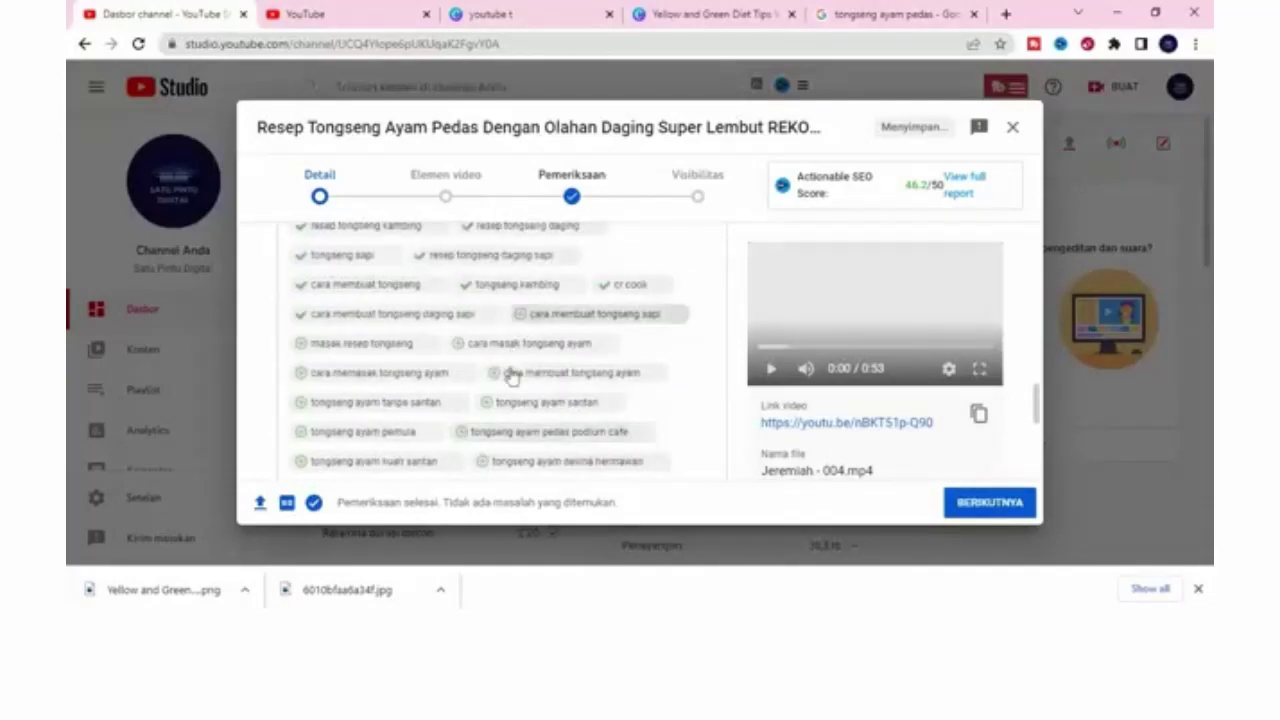
scroll(505, 372, up, 3)
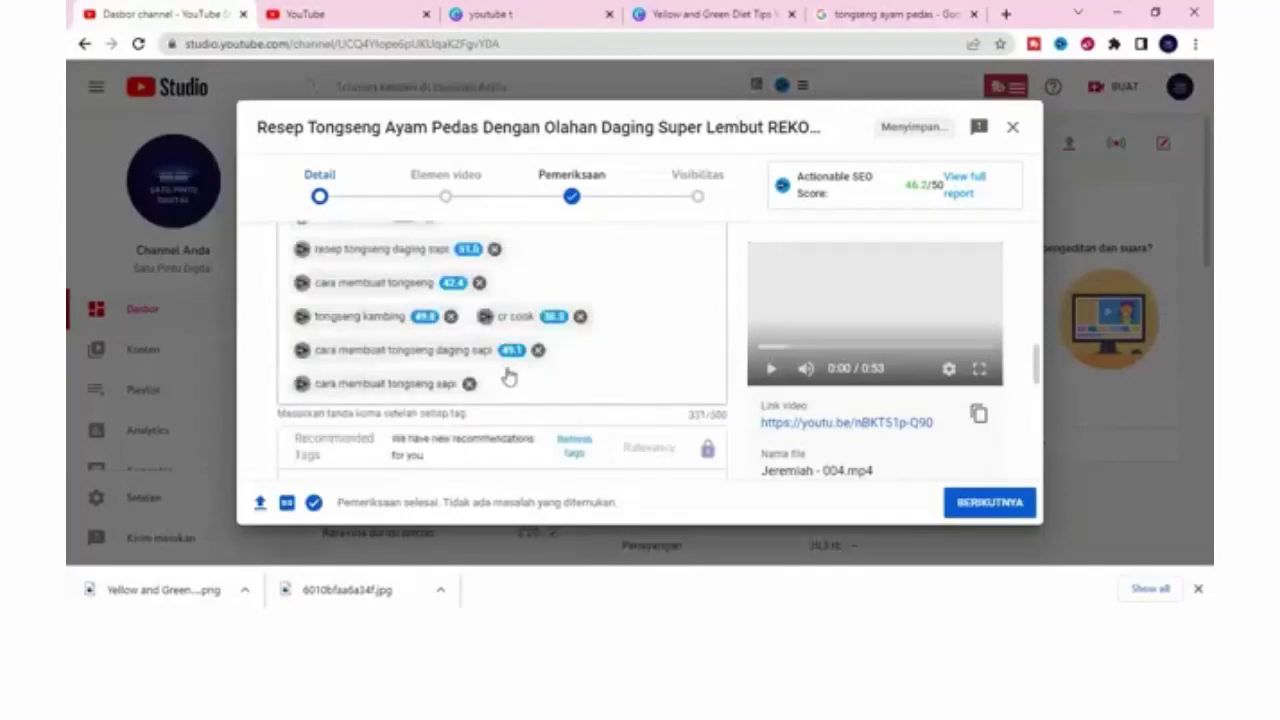
Step: Add the recommended tags "masak resep tongseng" and "cara masak tongseng ayam" to the video
scroll(509, 376, down, 3)
scroll(512, 378, down, 3)
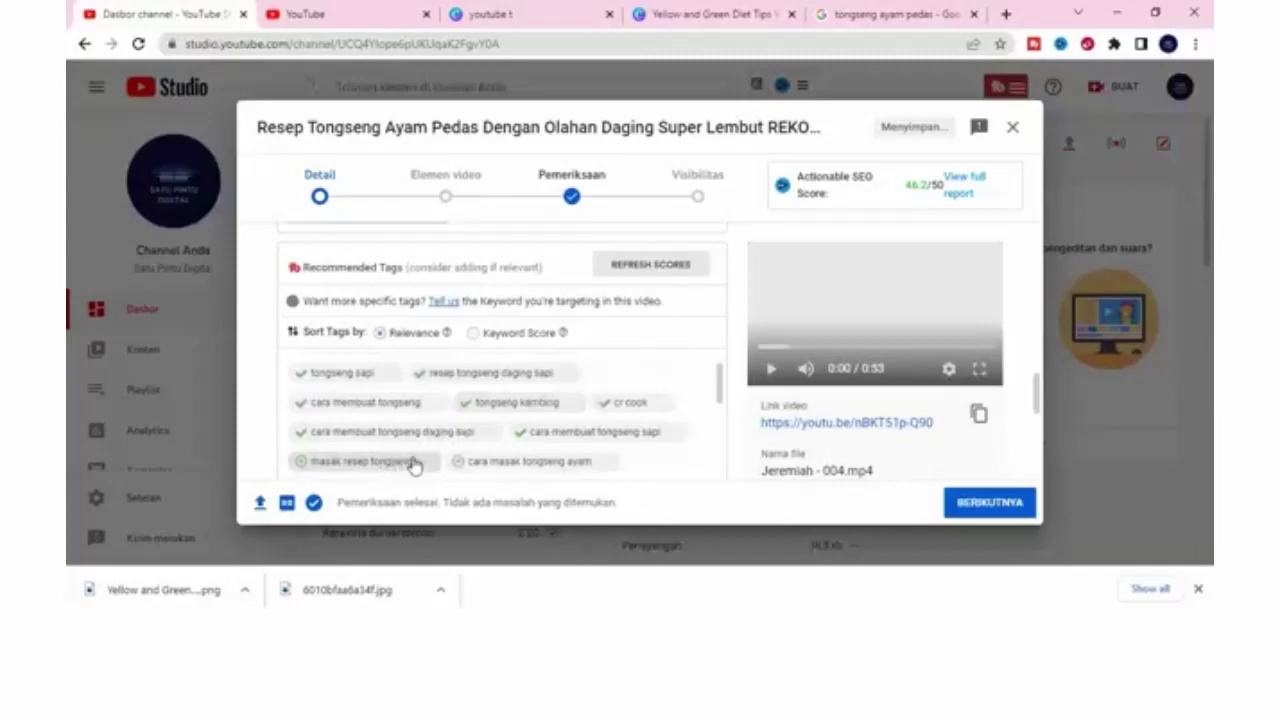
click(408, 463)
scroll(470, 415, up, 2)
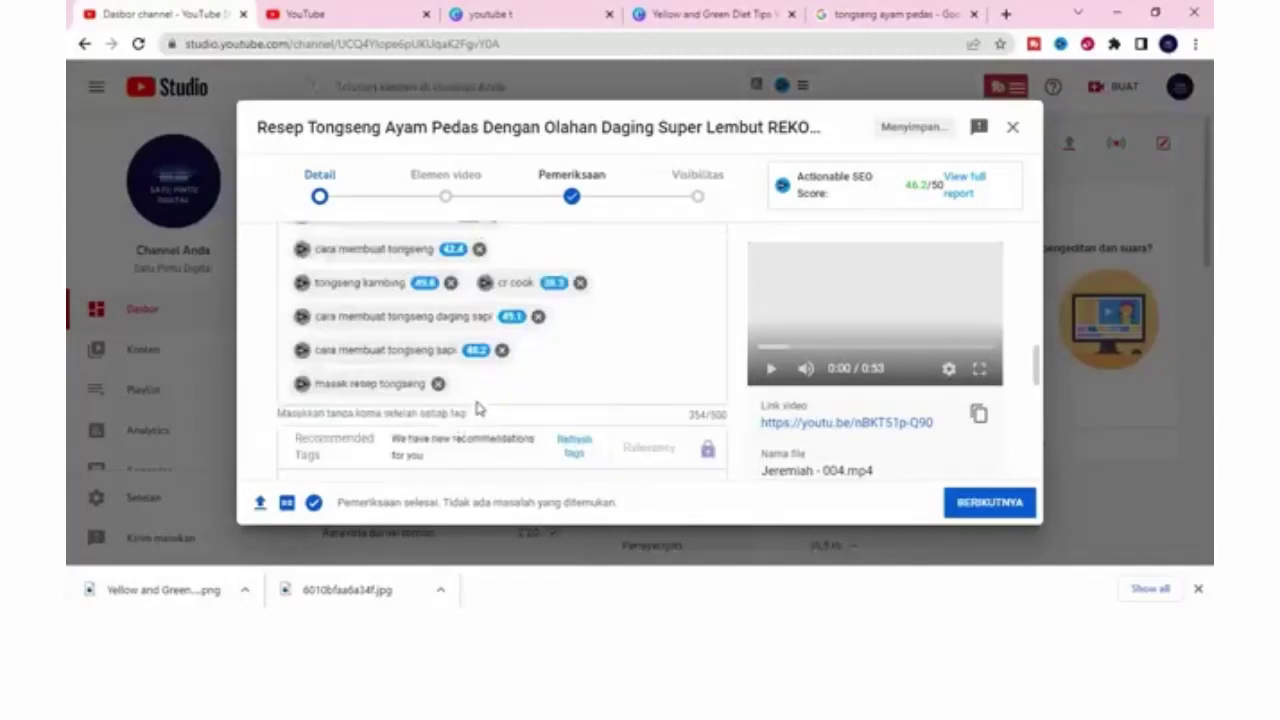
scroll(477, 408, up, 3)
scroll(478, 413, down, 3)
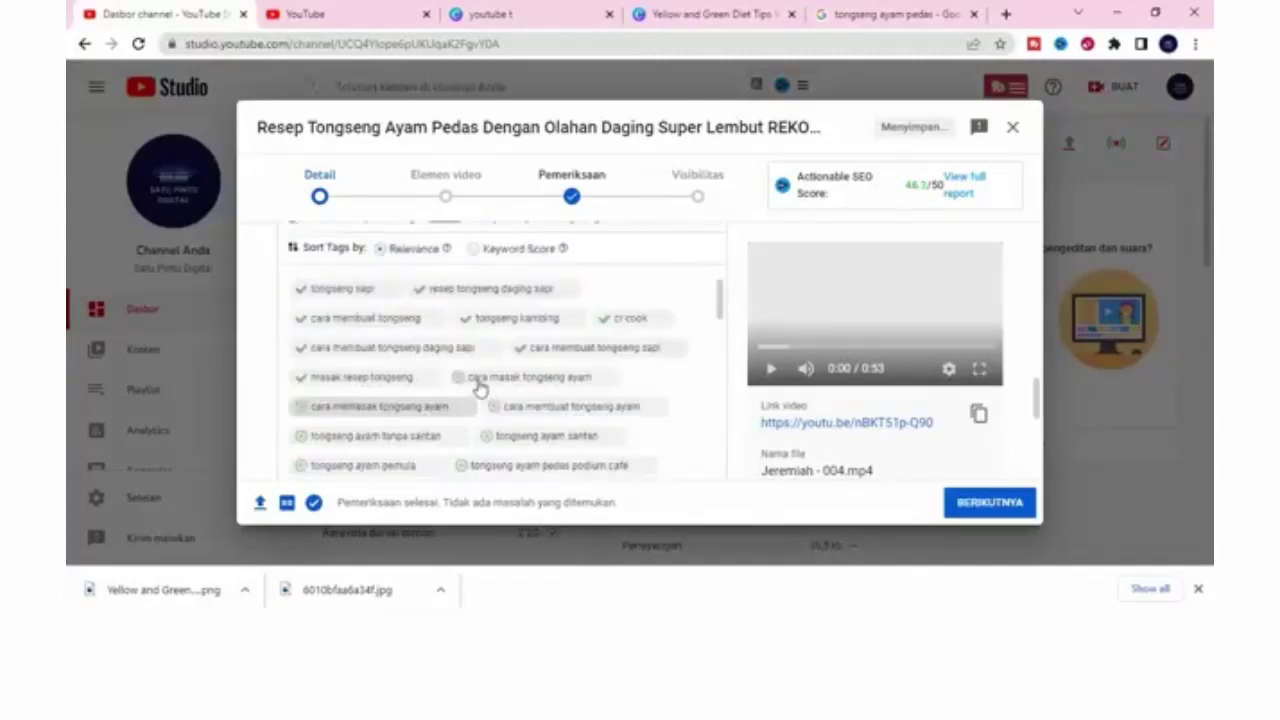
click(480, 384)
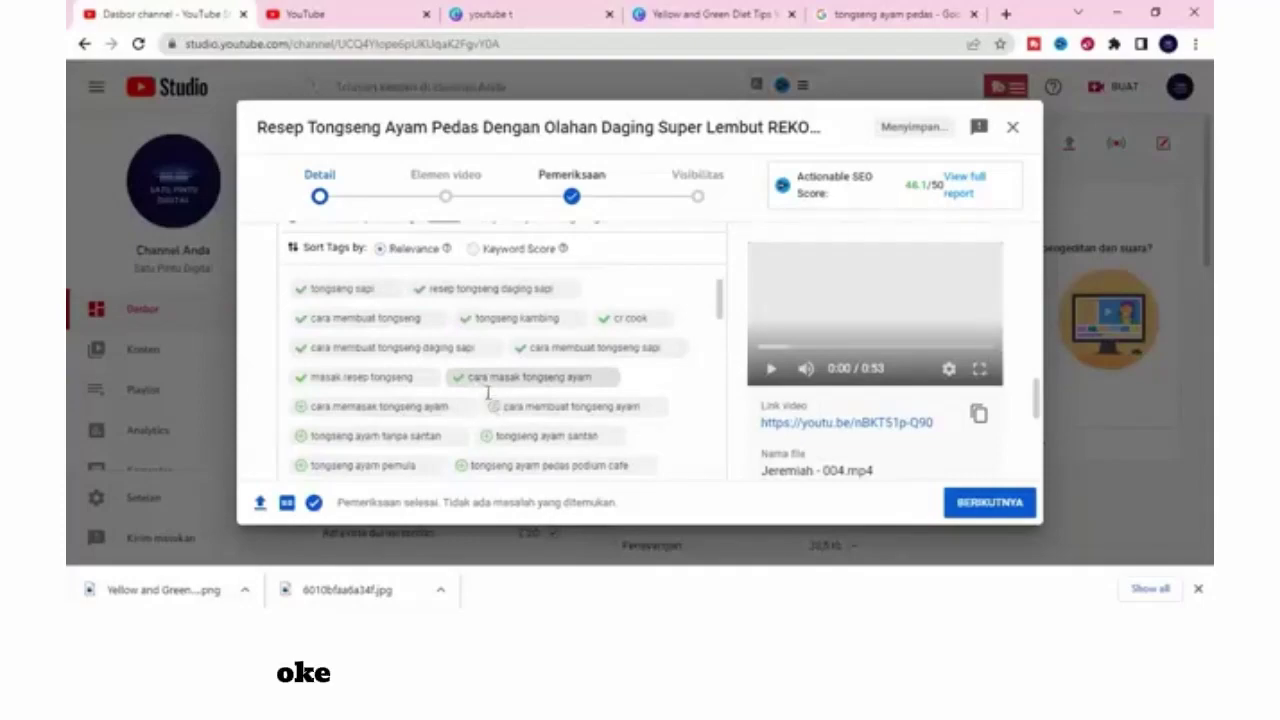
scroll(485, 402, up, 3)
Step: Add the recommended tag "cara memasak tongseng ayam" to the video
scroll(468, 404, down, 3)
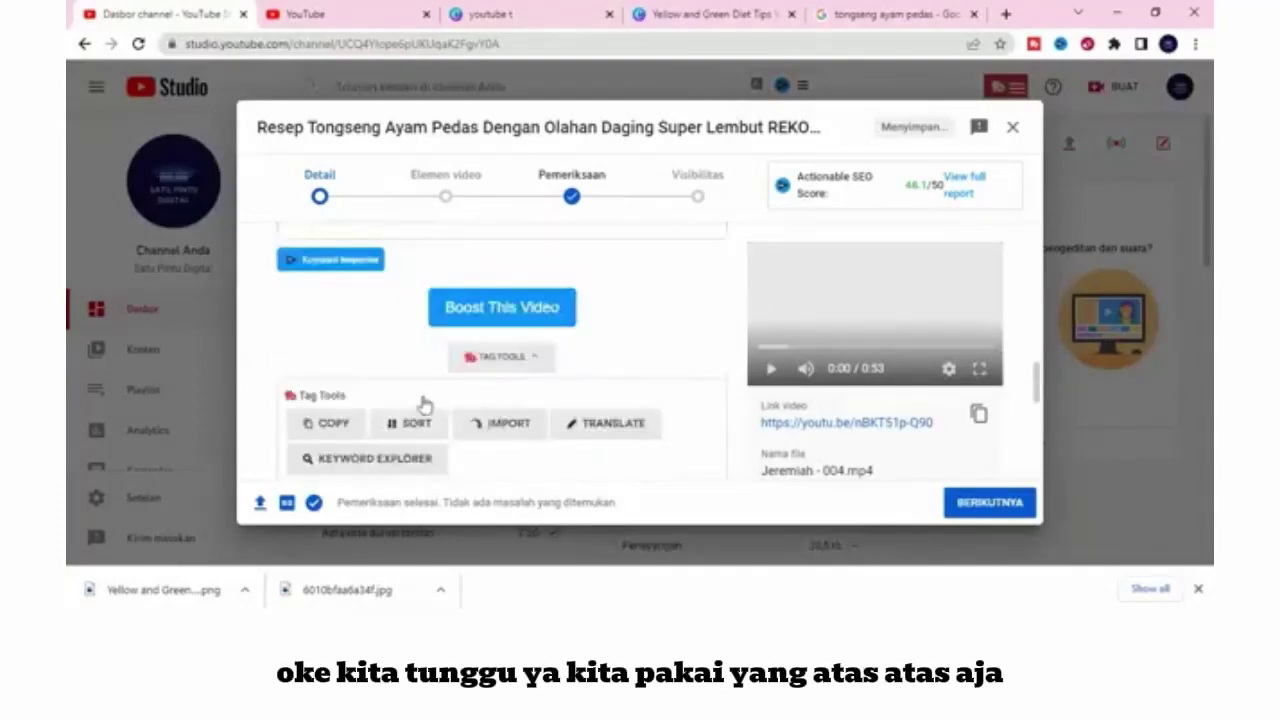
scroll(425, 405, down, 3)
scroll(392, 434, down, 1)
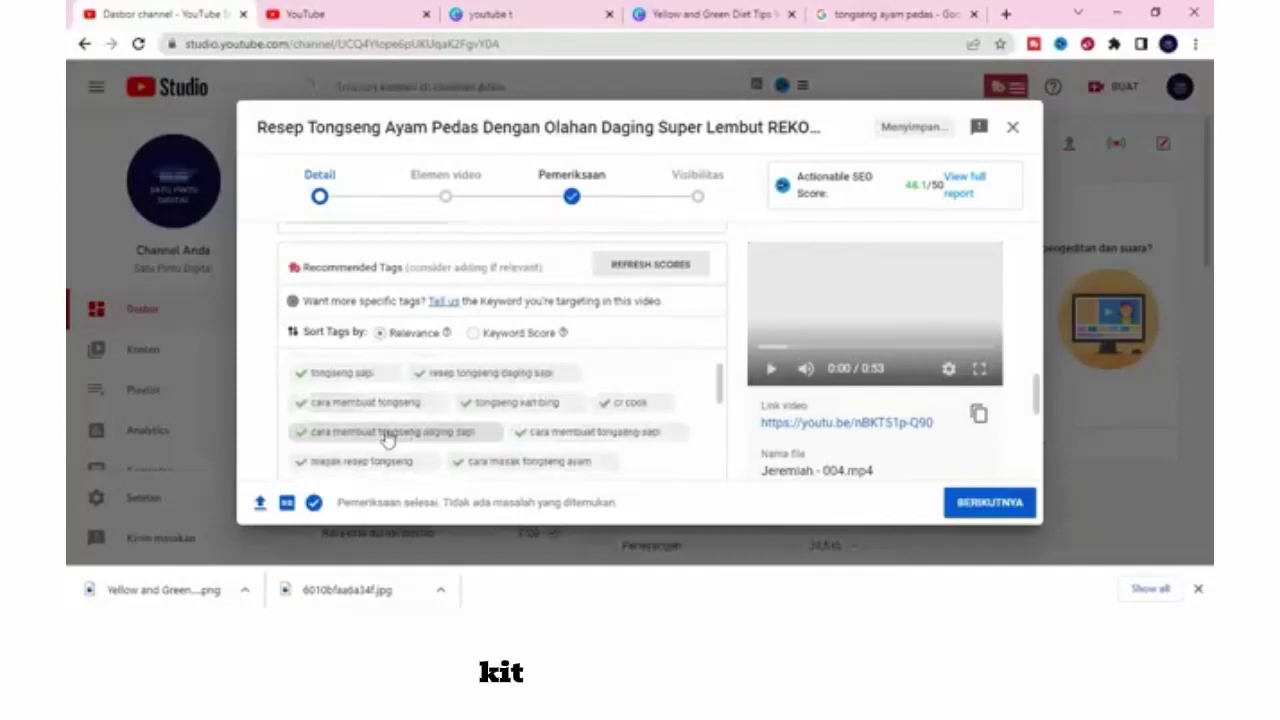
scroll(386, 437, up, 1)
click(380, 410)
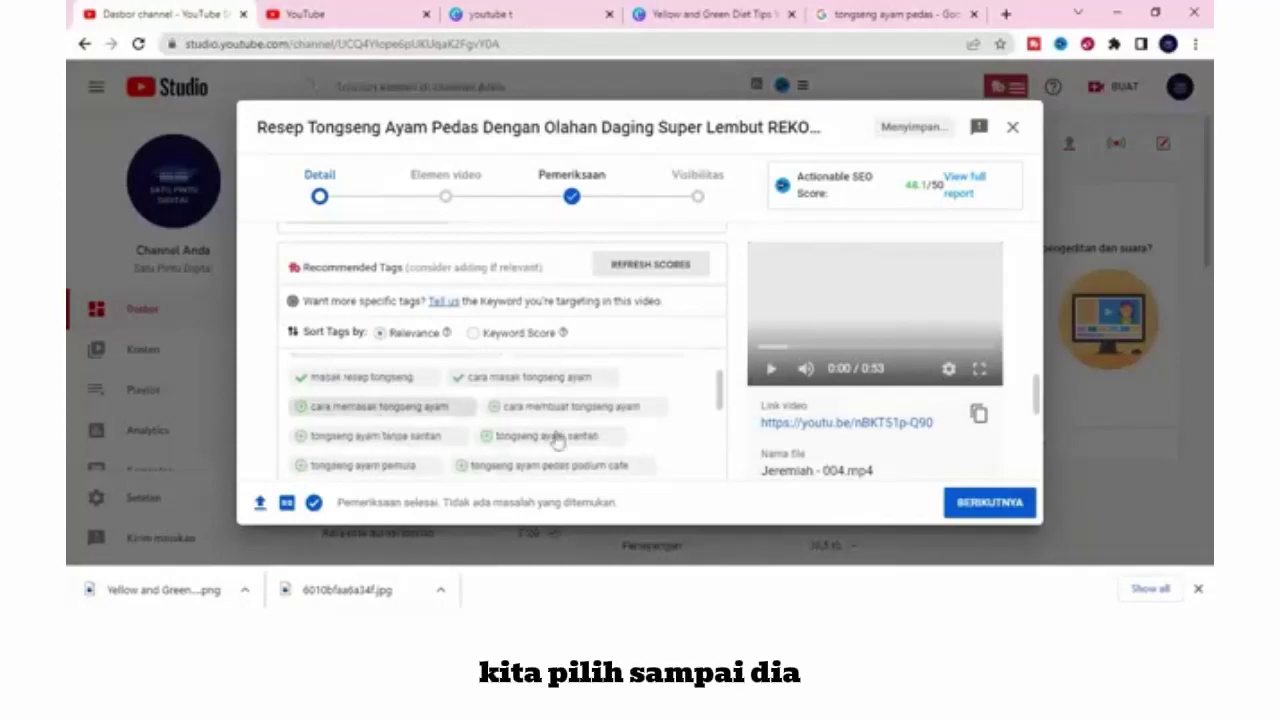